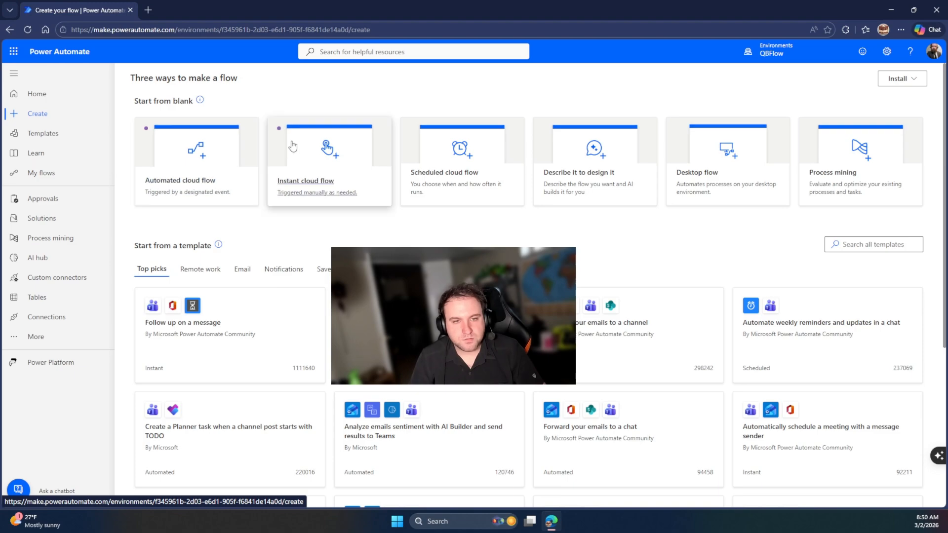
Create an instant cloud flow named 'Business Card Flow' with a manual trigger
click(328, 150)
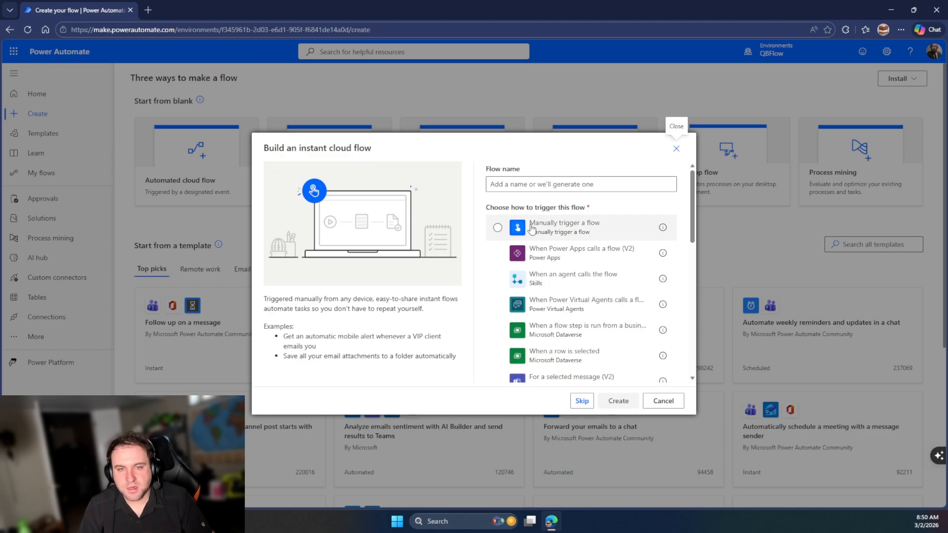
click(562, 231)
click(577, 184)
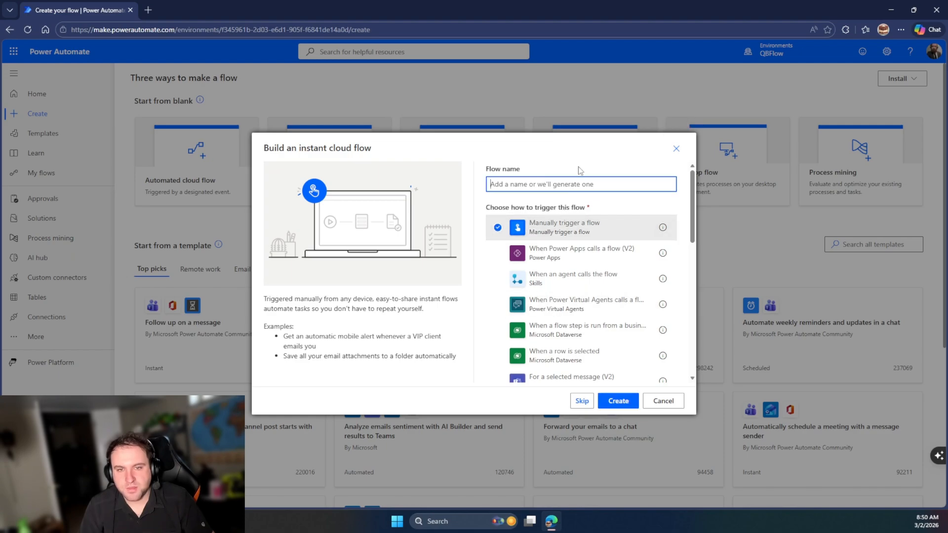
text(Business Card Flow)
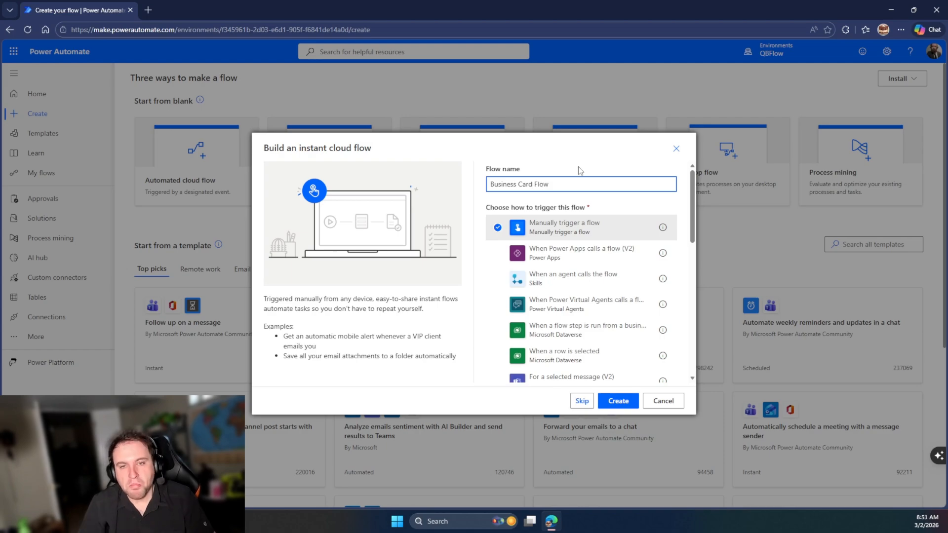
click(619, 402)
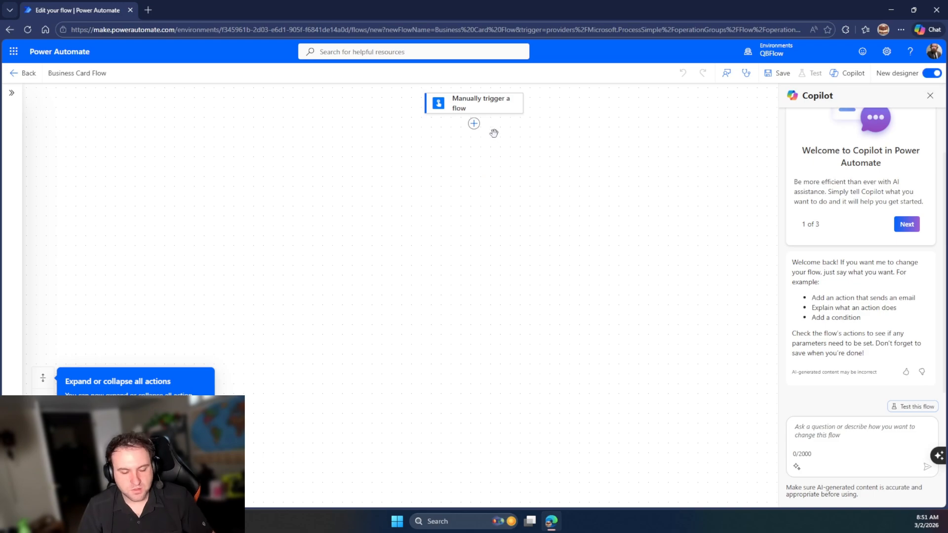
Add a Notes text input with a description to the manual trigger
scroll(493, 132, up, 2)
scroll(494, 133, up, 1)
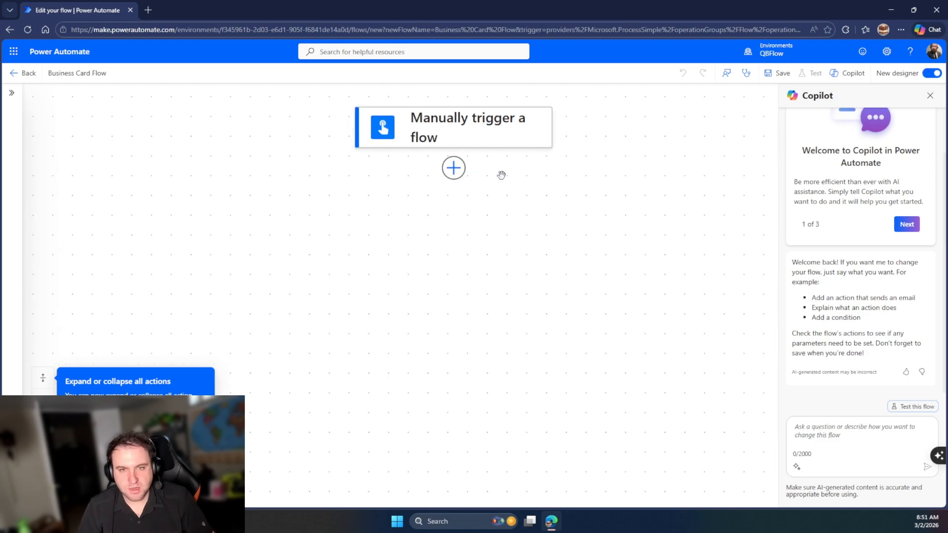
click(484, 139)
click(52, 163)
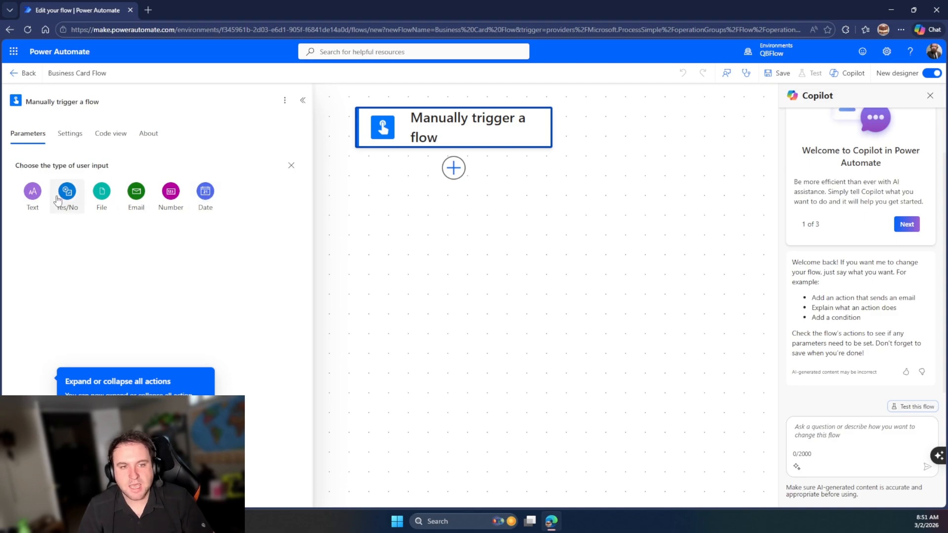
click(33, 193)
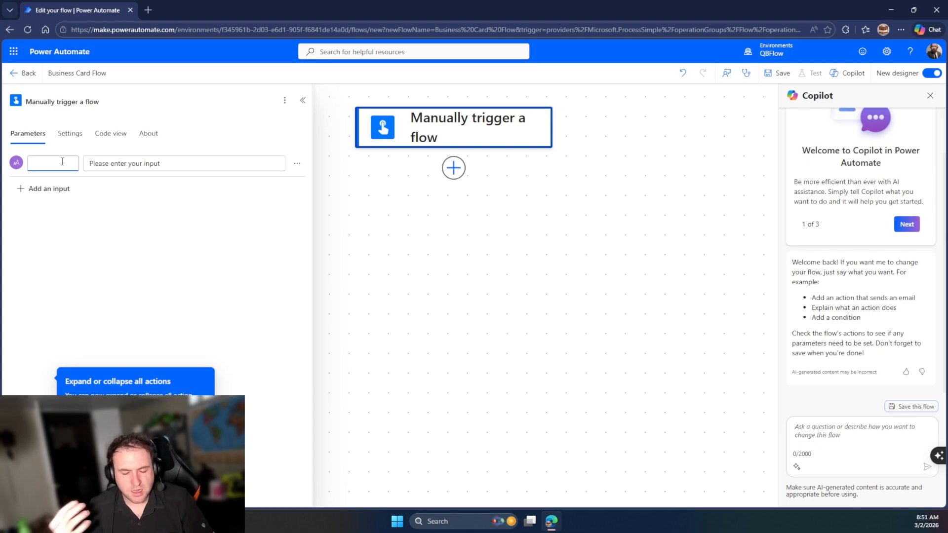
text(Notes)
key(Tab)
text(P)
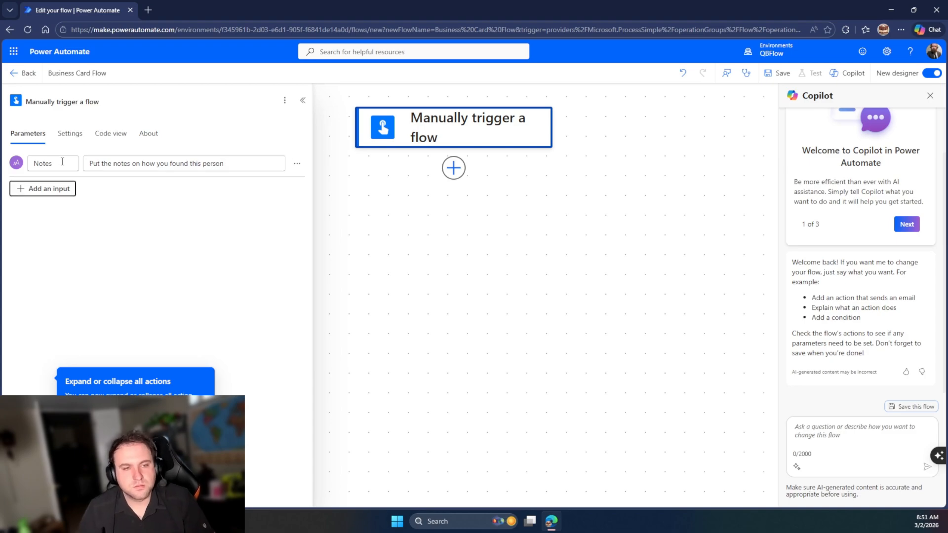
Add a file input named 'Business Card' described as 'Photo of Business Card'
click(44, 189)
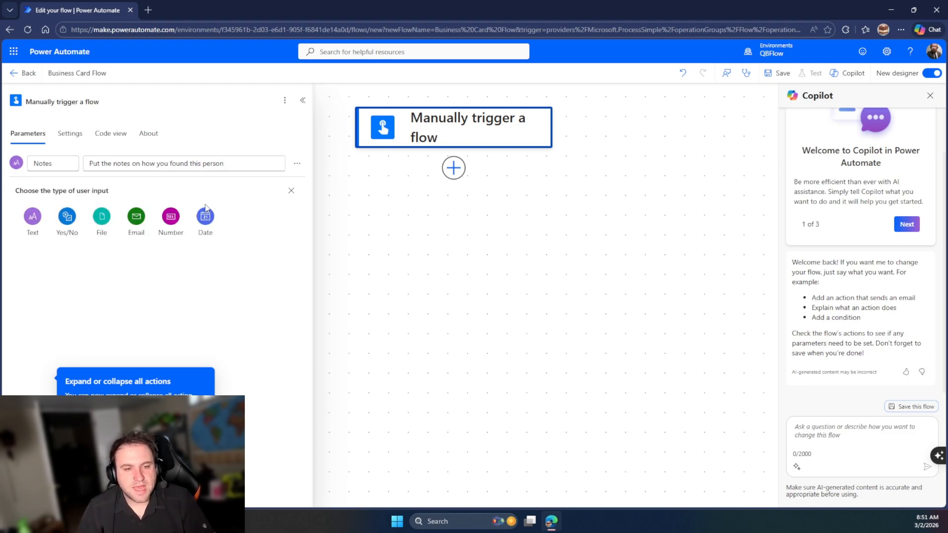
click(95, 220)
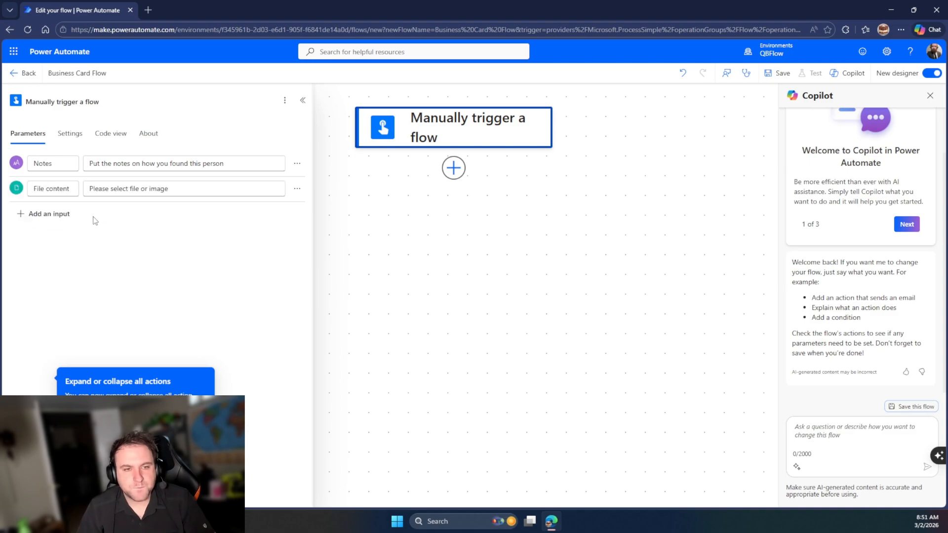
triple_click(61, 191)
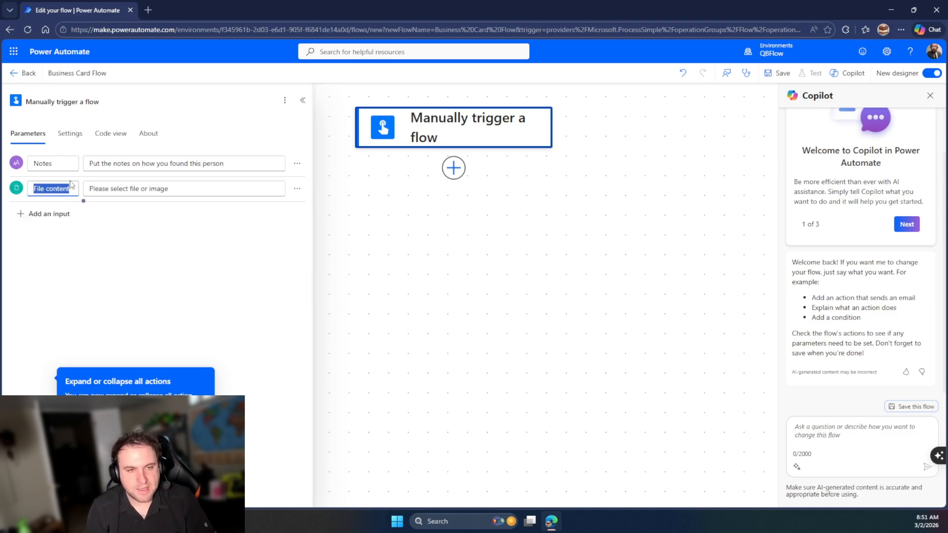
click(54, 214)
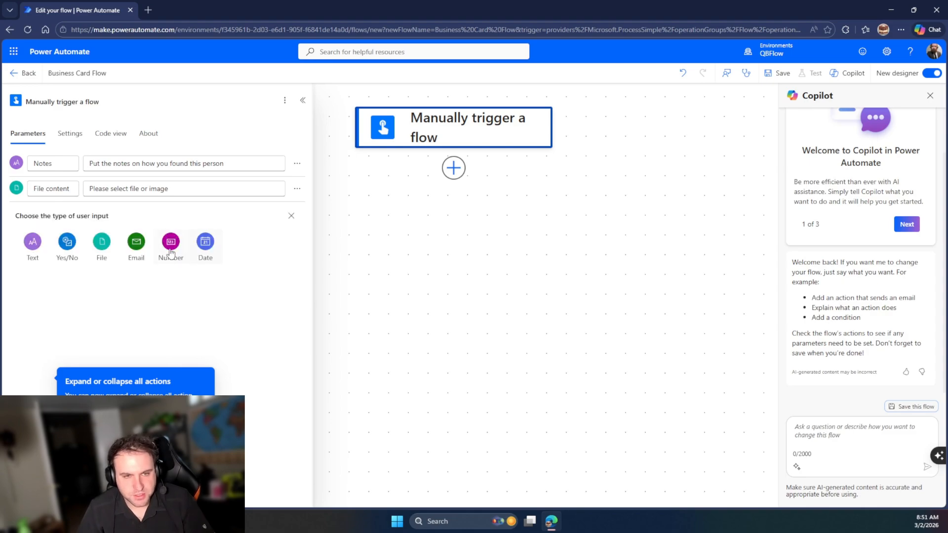
triple_click(60, 190)
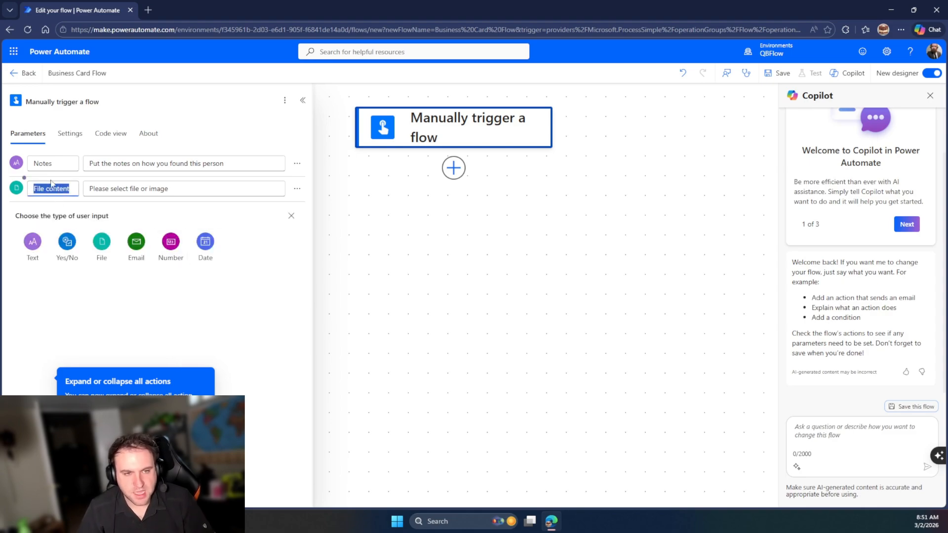
text(Bu)
text(siness Card)
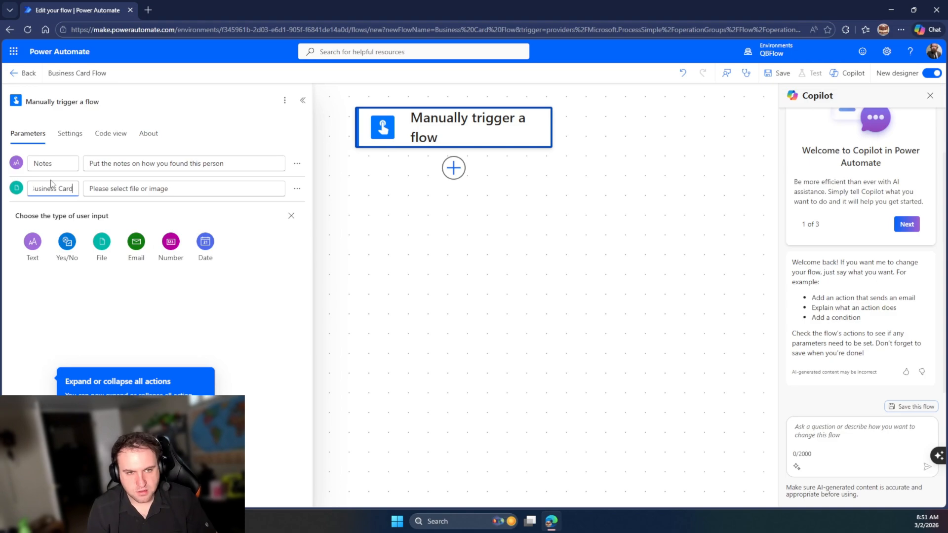
key(Tab)
text(Pgho)
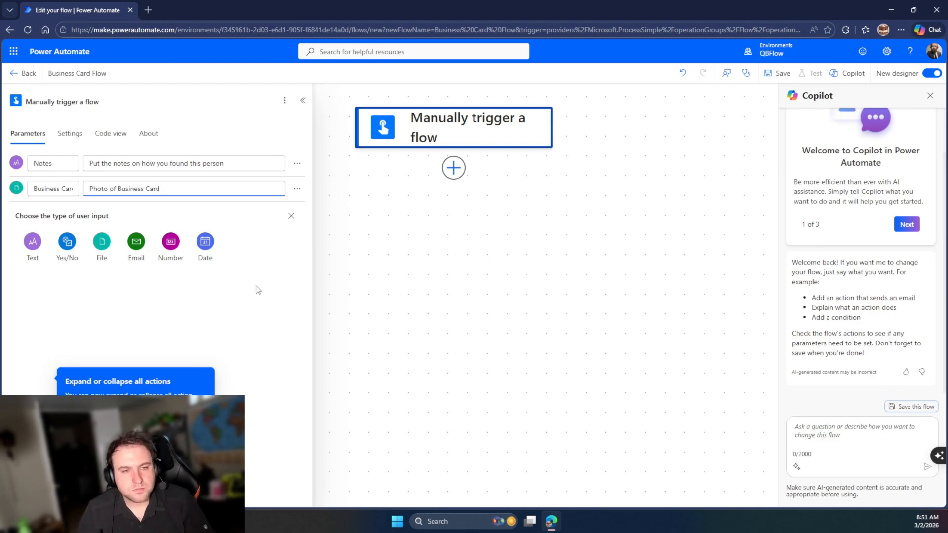
click(272, 309)
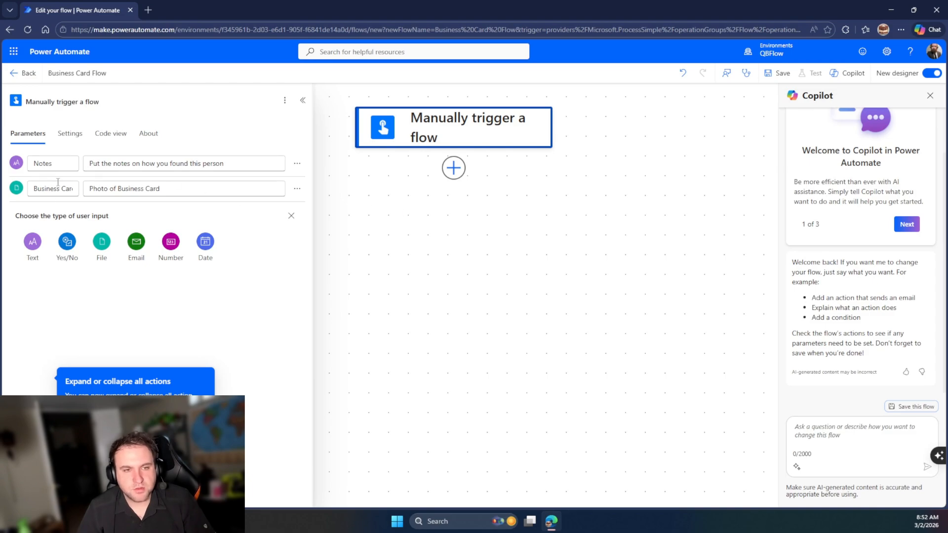
Add a step after the trigger, search 'business' and open the Computer Vision API connector
click(454, 169)
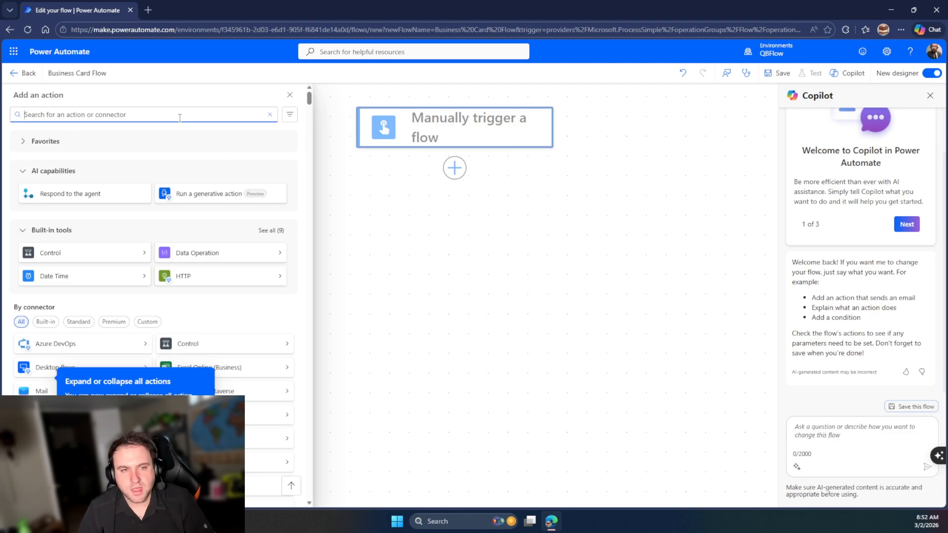
scroll(147, 208, down, 2)
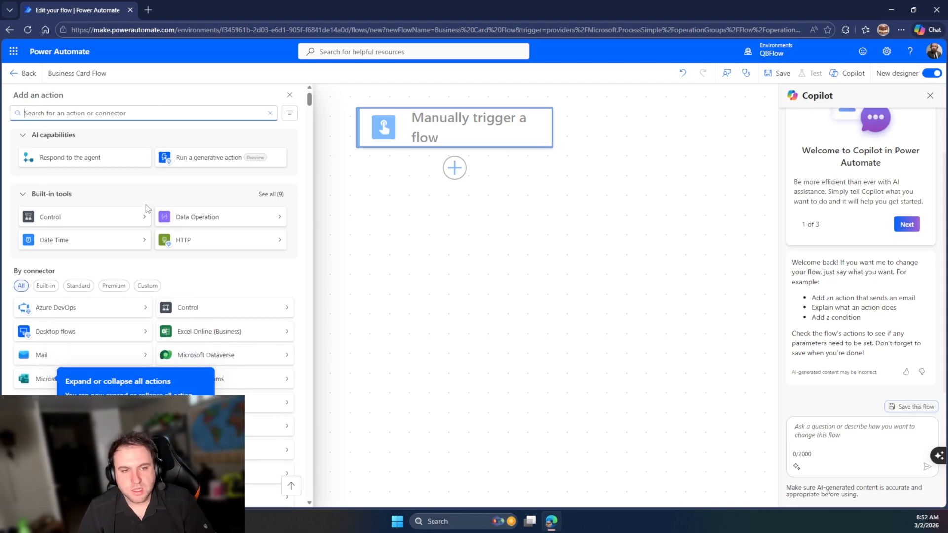
scroll(124, 257, down, 3)
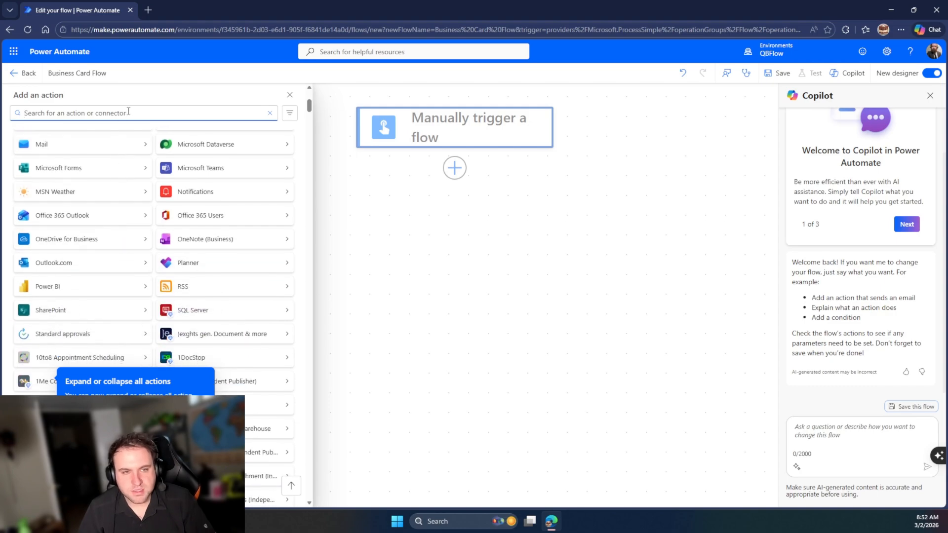
text(b)
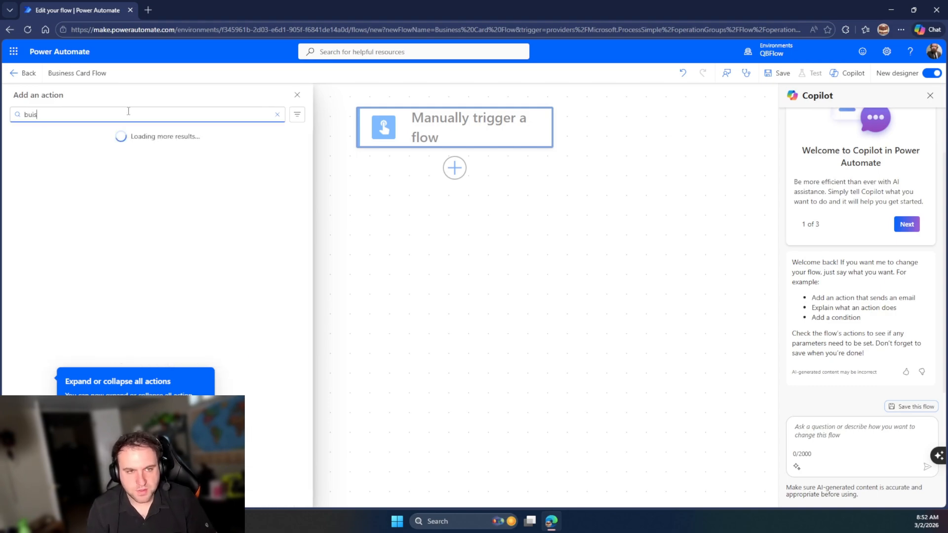
key(BackSpace)
text(bu)
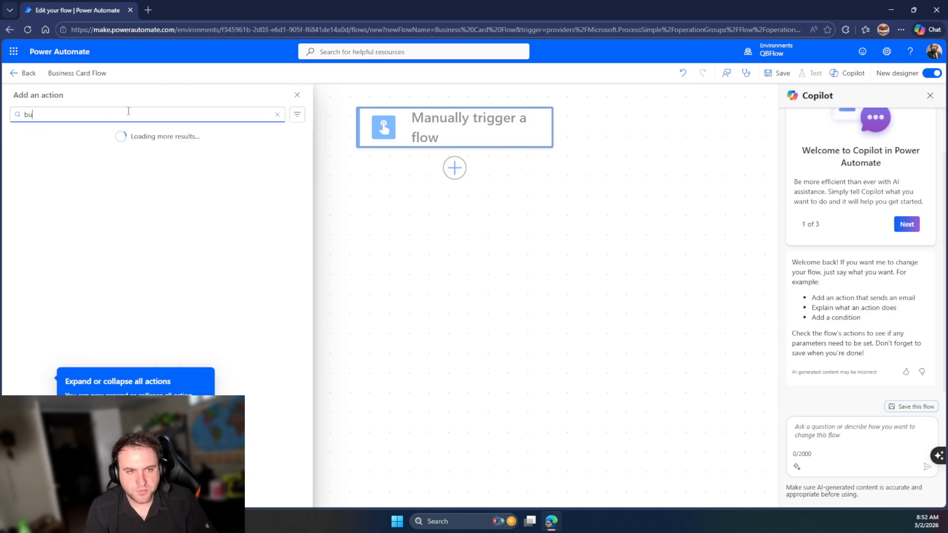
text(sines)
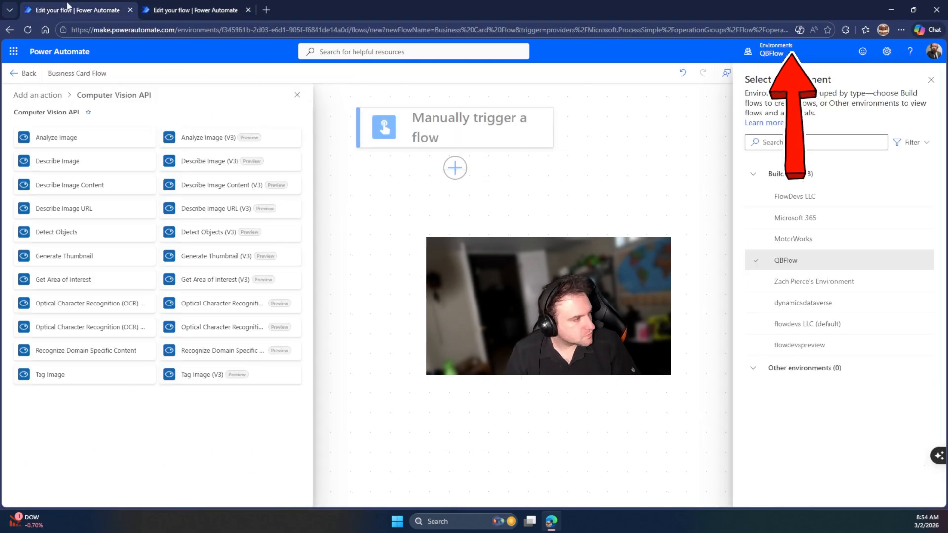
click(37, 94)
Start the Business Card Scanner instant flow and add the Analyze Business Card action after its trigger
text(Business Card)
scroll(152, 262, down, 20)
scroll(177, 284, up, 20)
triple_click(144, 110)
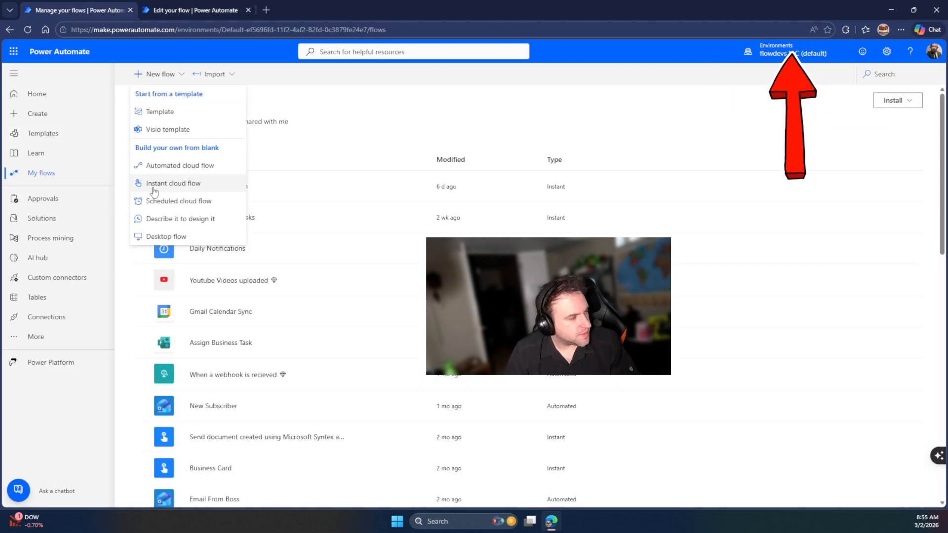
click(173, 183)
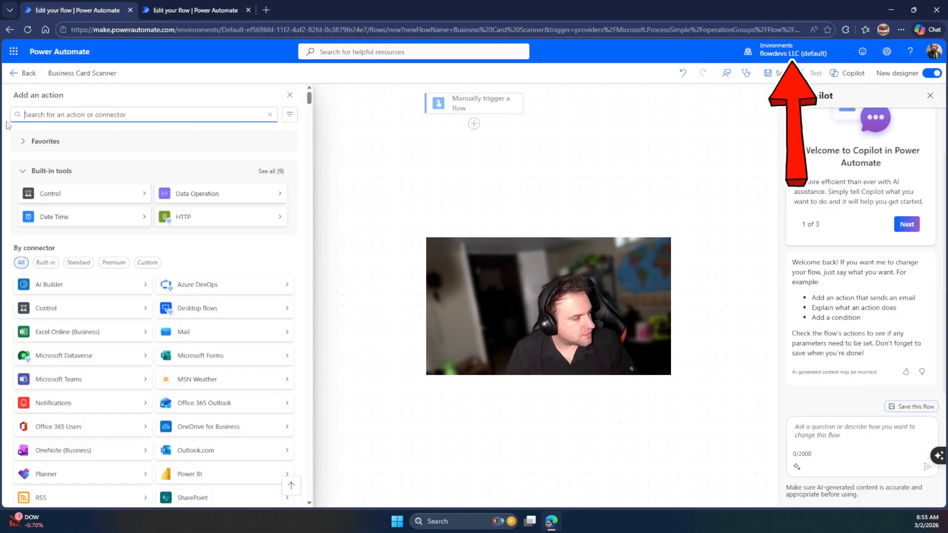
text(buseiness card)
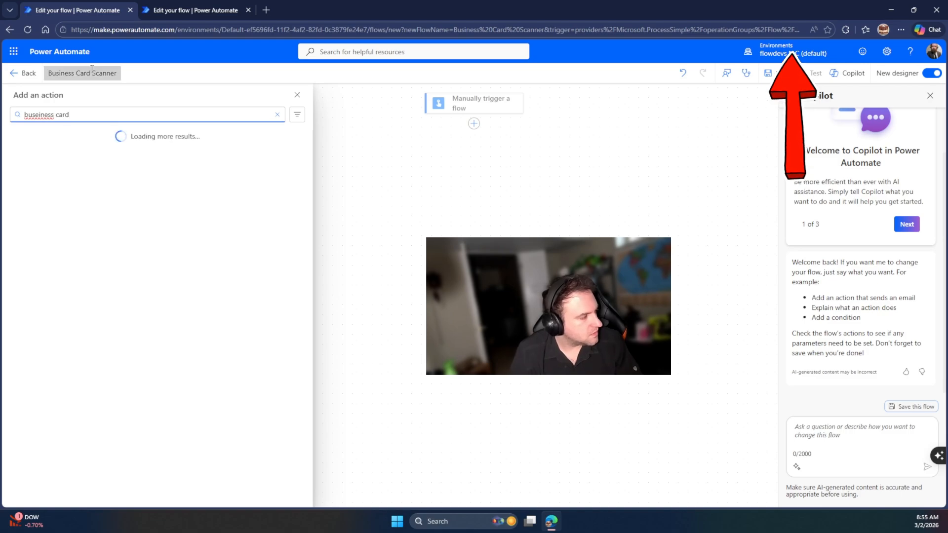
click(79, 187)
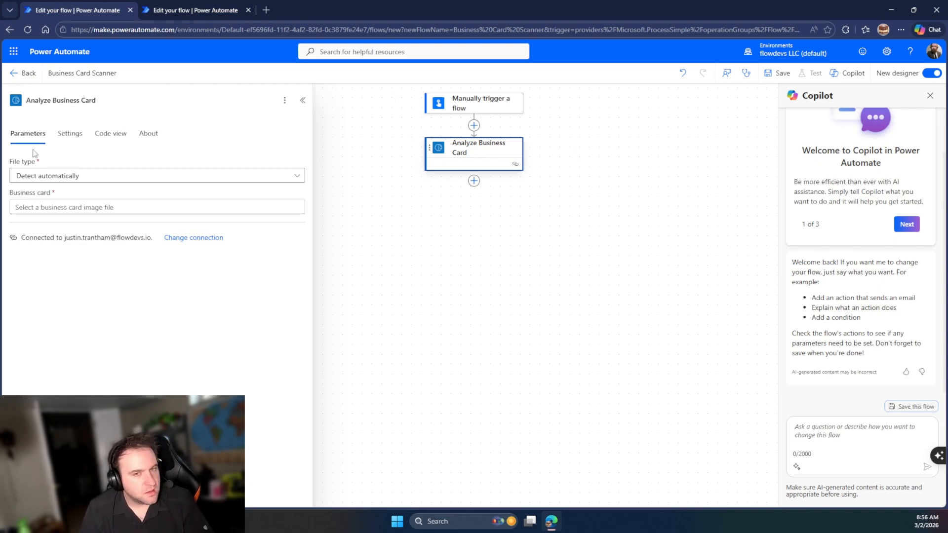
Keep file type on Detect automatically and use the trigger's Business Card file content as the image
click(91, 176)
click(91, 177)
click(138, 206)
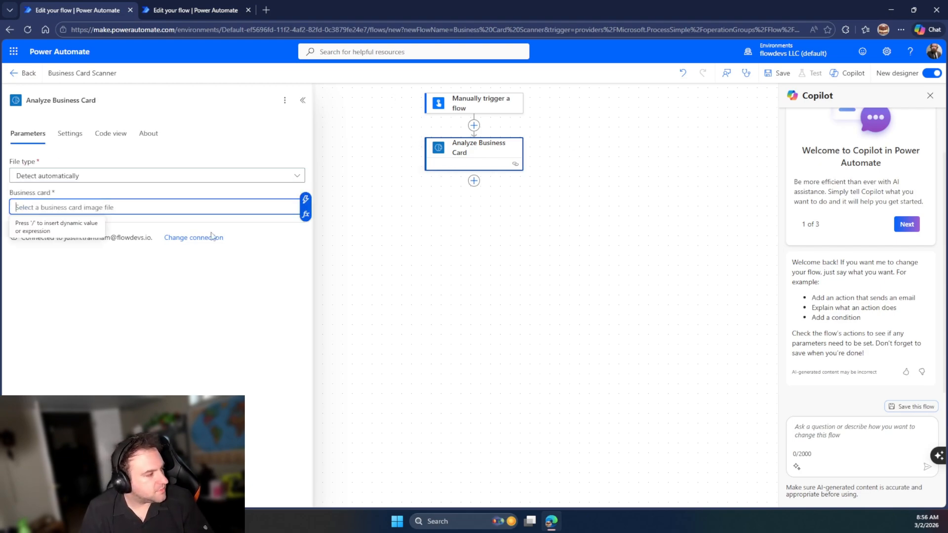
click(305, 202)
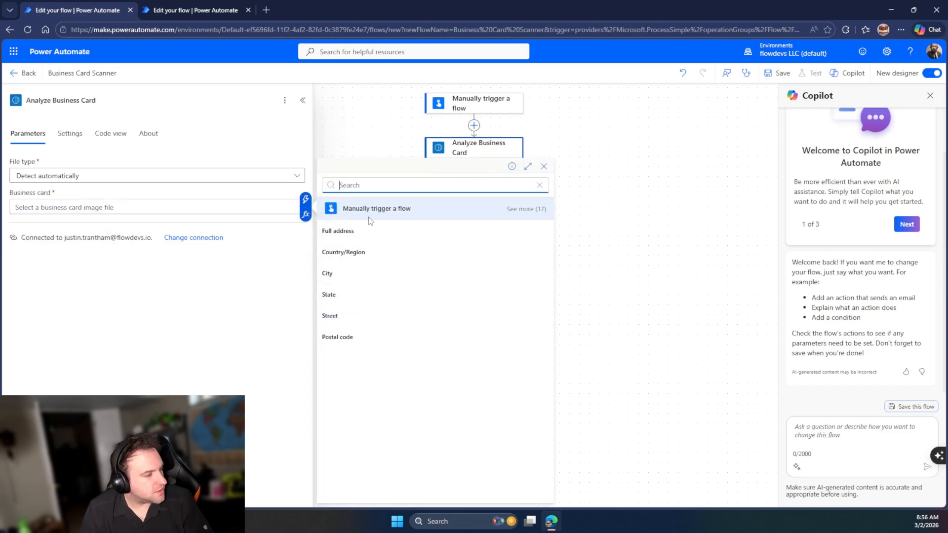
click(515, 210)
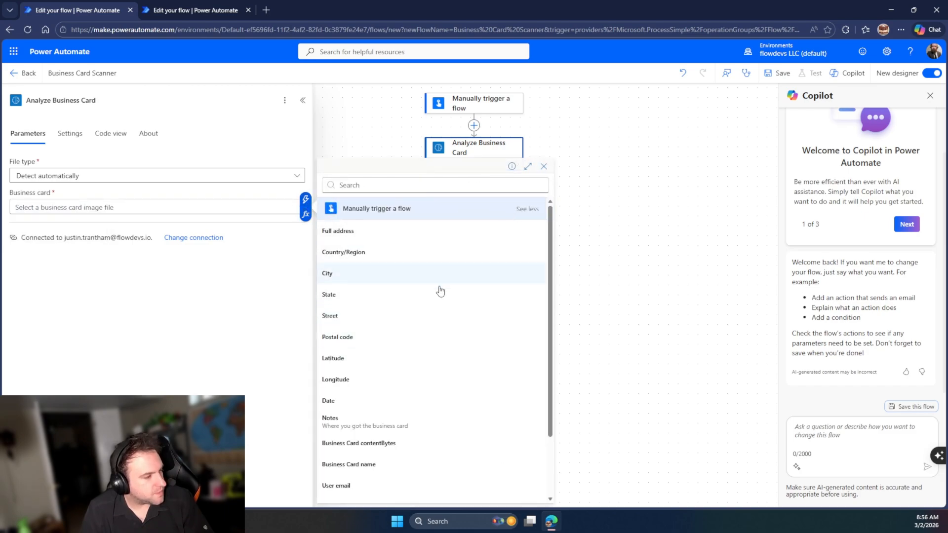
scroll(435, 301, down, 2)
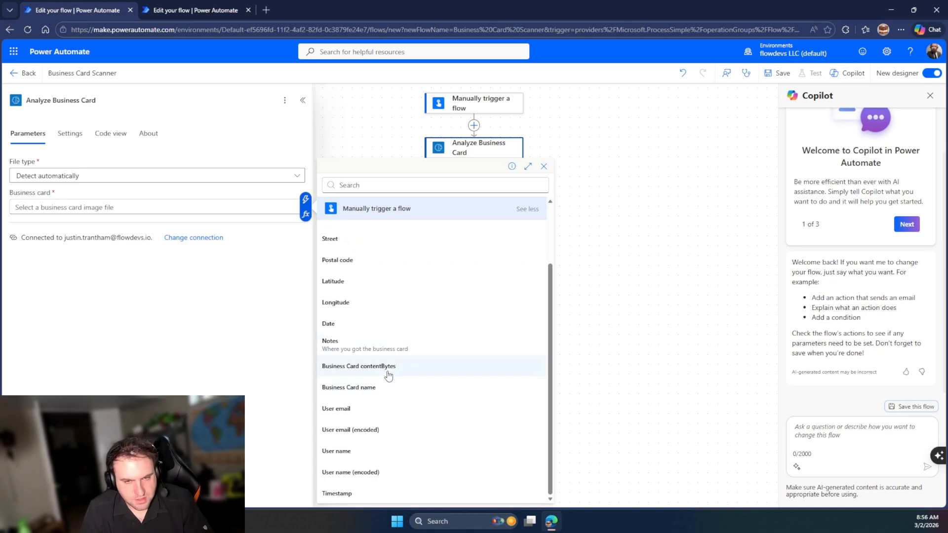
click(358, 366)
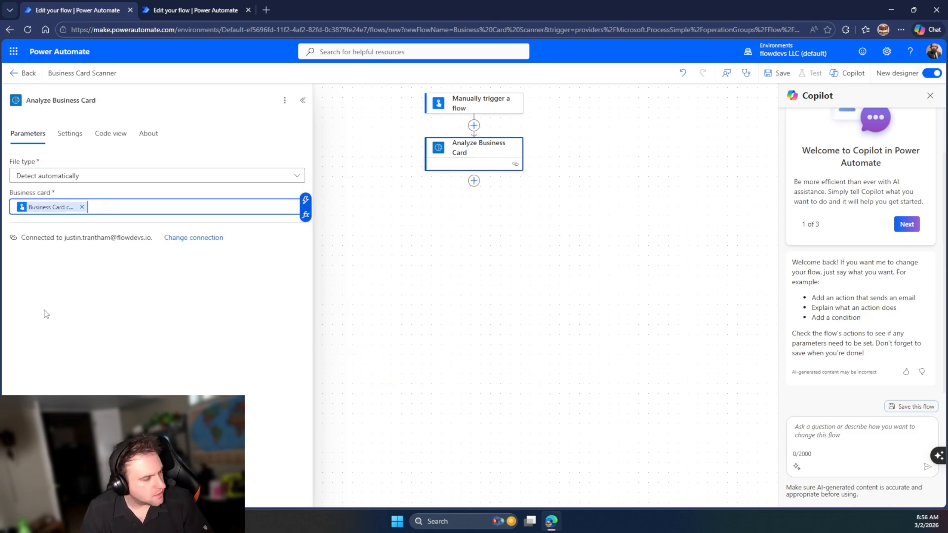
click(474, 181)
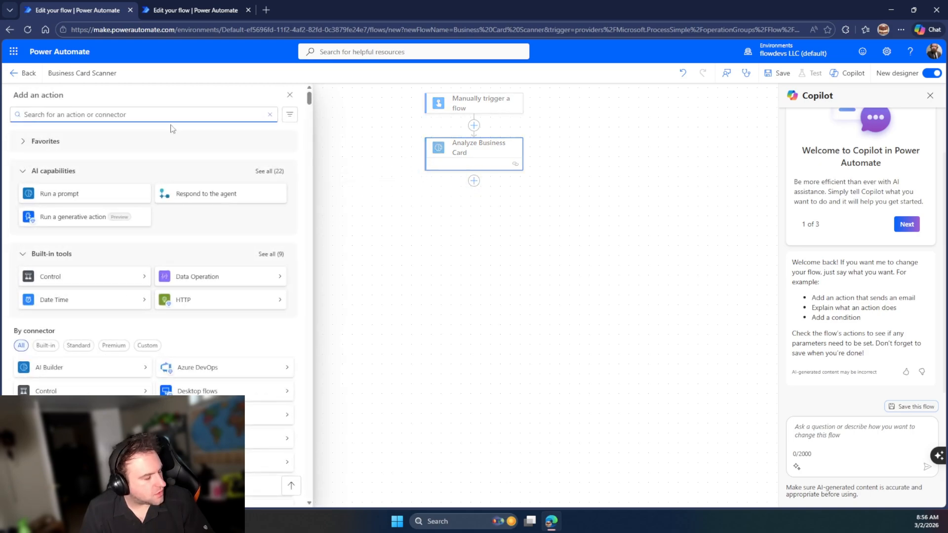
Add the Microsoft Teams 'Post message in a chat or channel' action after Analyze Business Card
click(351, 259)
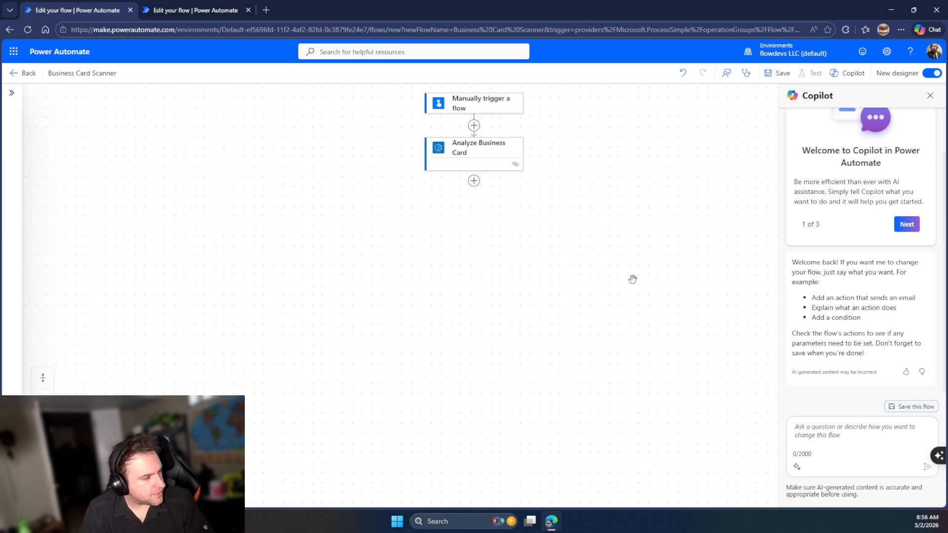
click(474, 181)
text(tea)
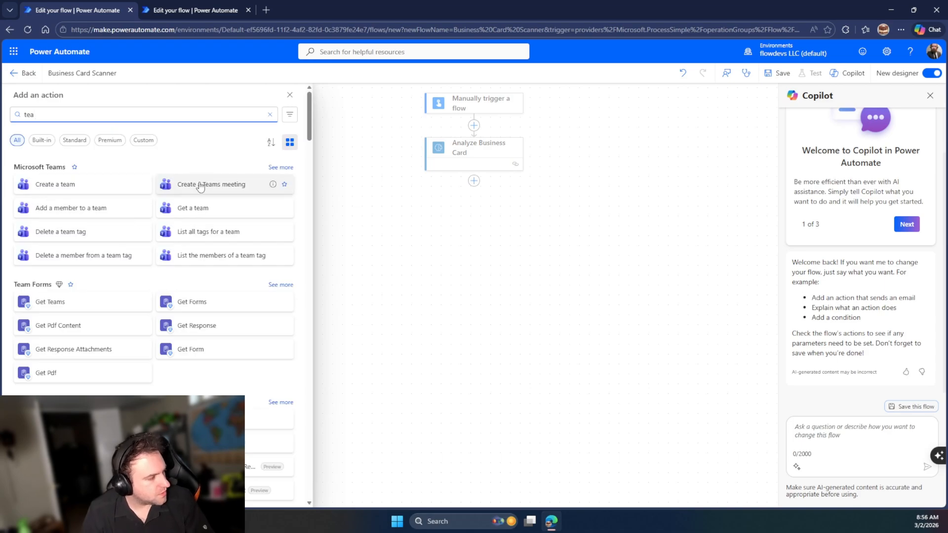
click(279, 167)
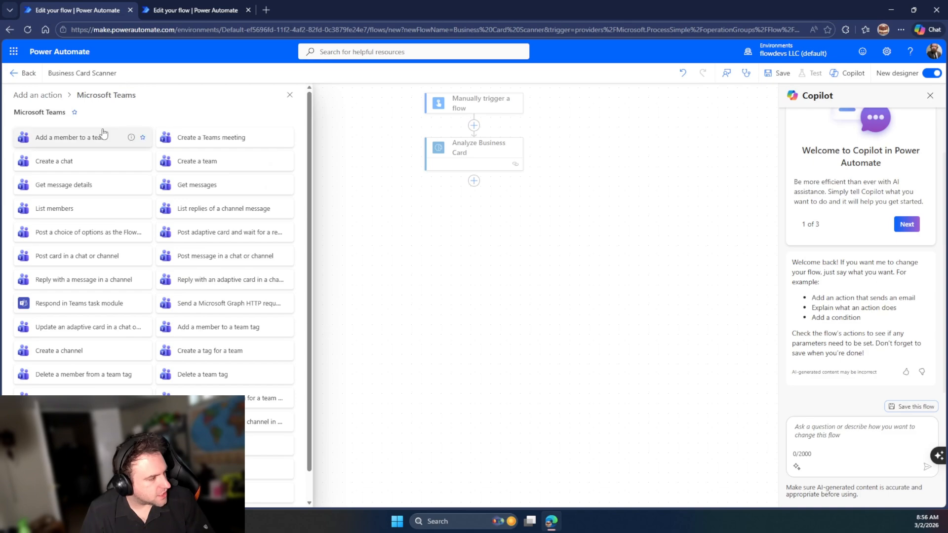
scroll(192, 245, down, 1)
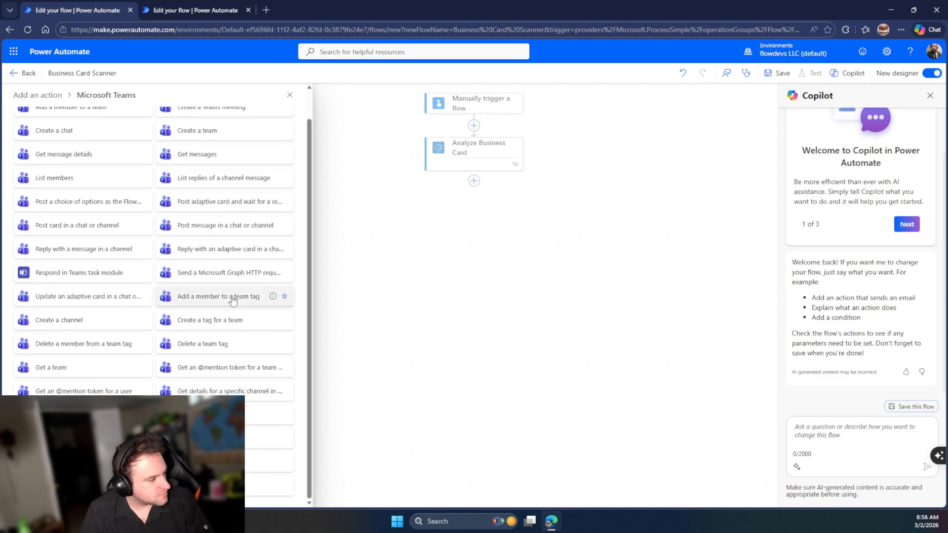
click(220, 226)
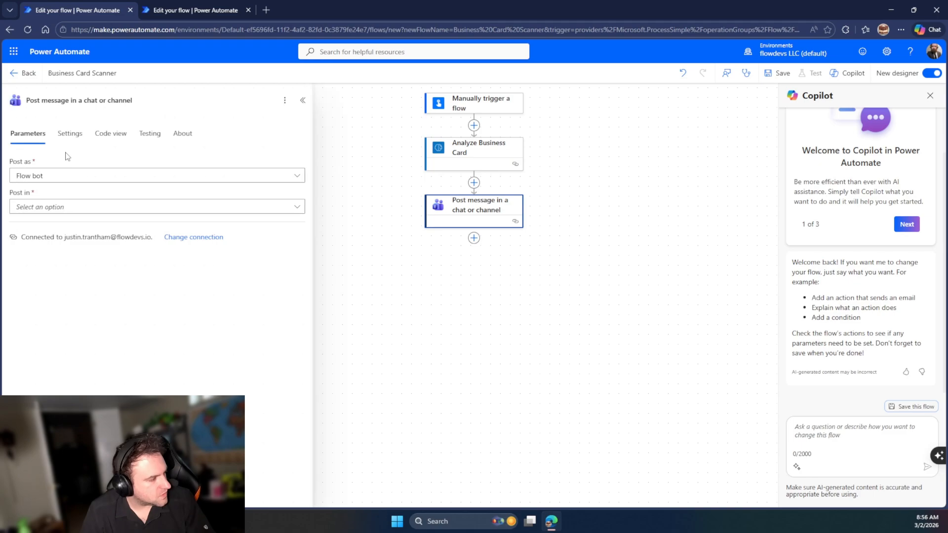
Post as Flow bot in Chat with Flow bot, with the recipient's e-mail as recipient
click(51, 179)
click(48, 192)
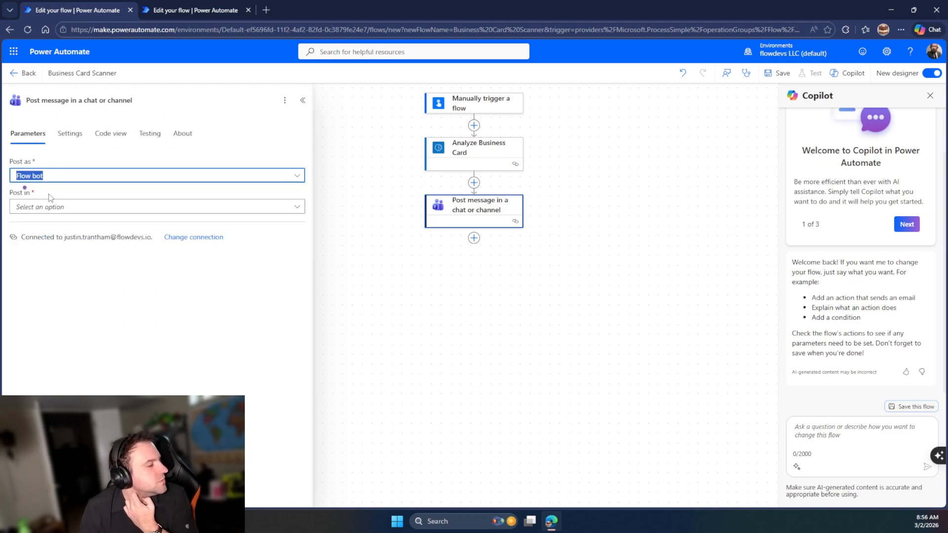
click(46, 207)
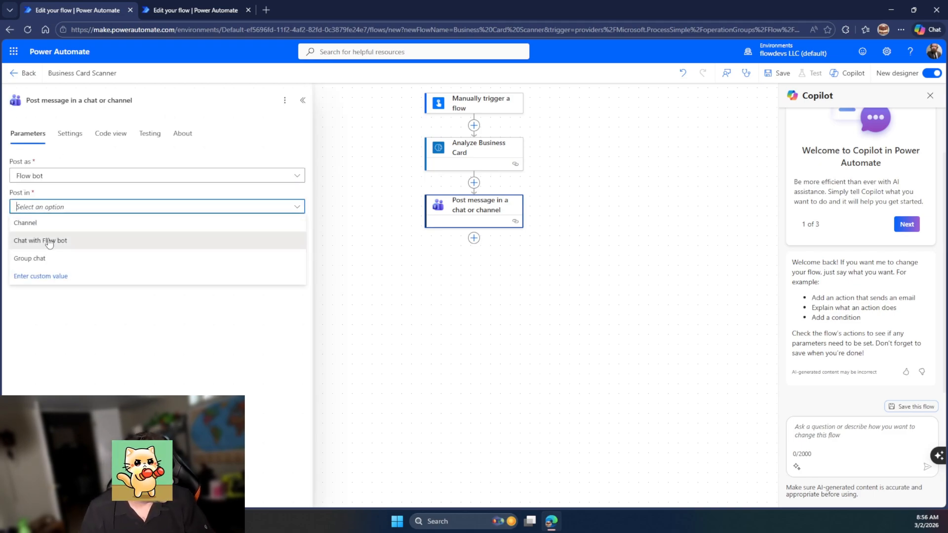
click(46, 240)
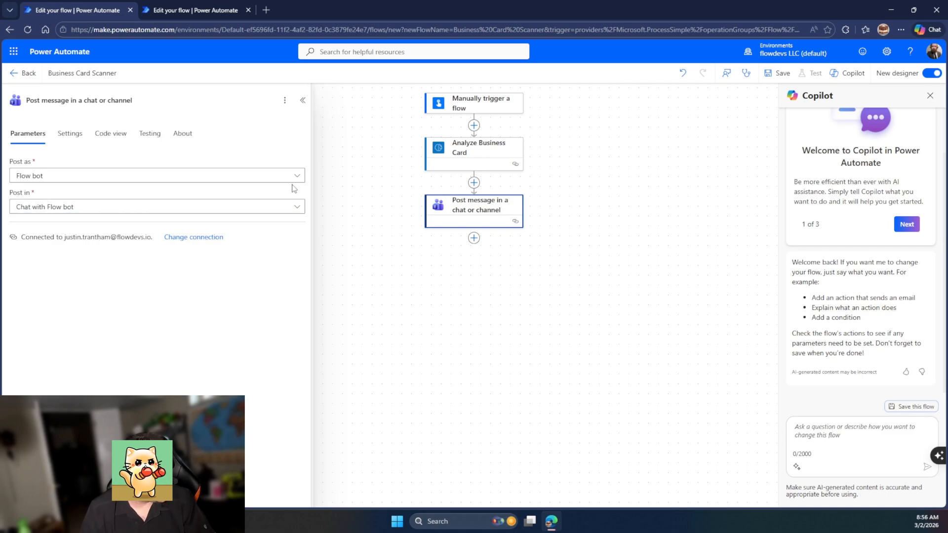
click(171, 239)
click(172, 238)
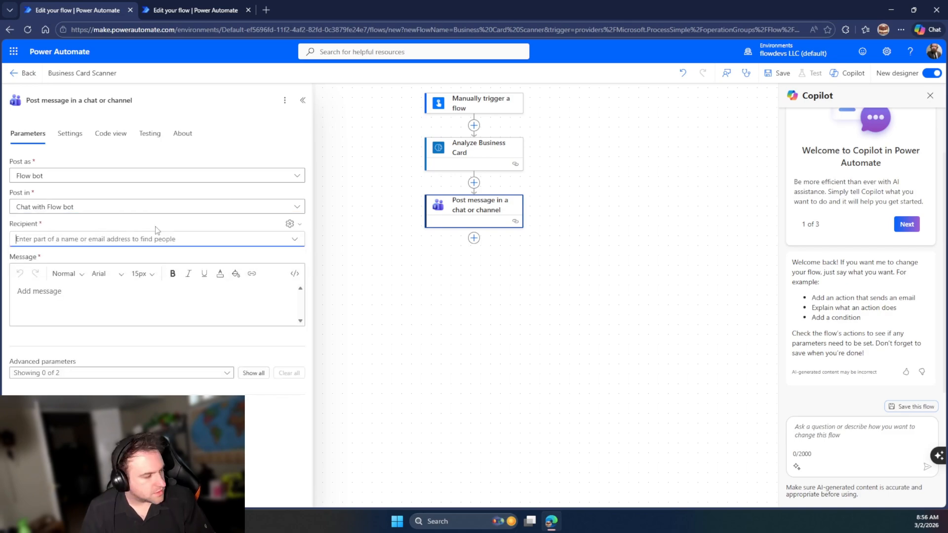
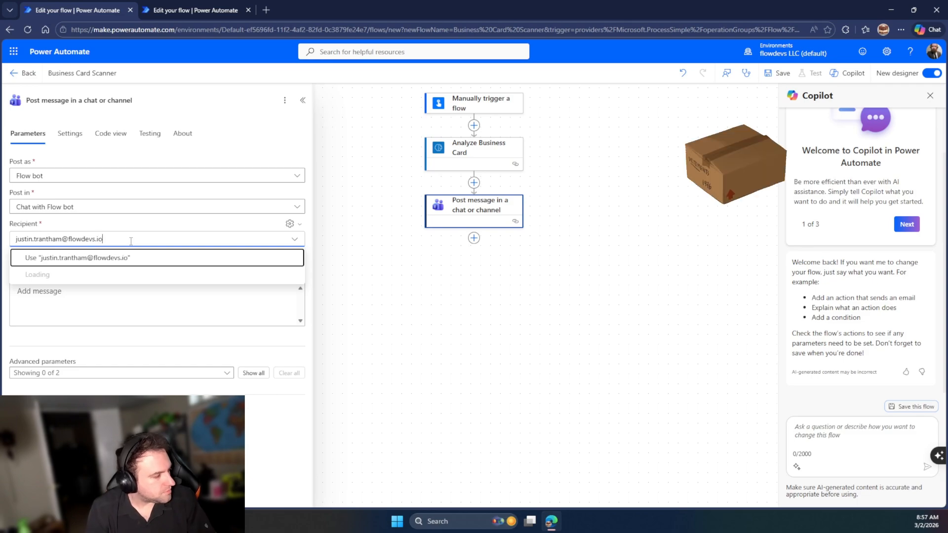
click(104, 274)
Set the message to 'Email:' followed by the card's Email output, and save the flow
click(83, 310)
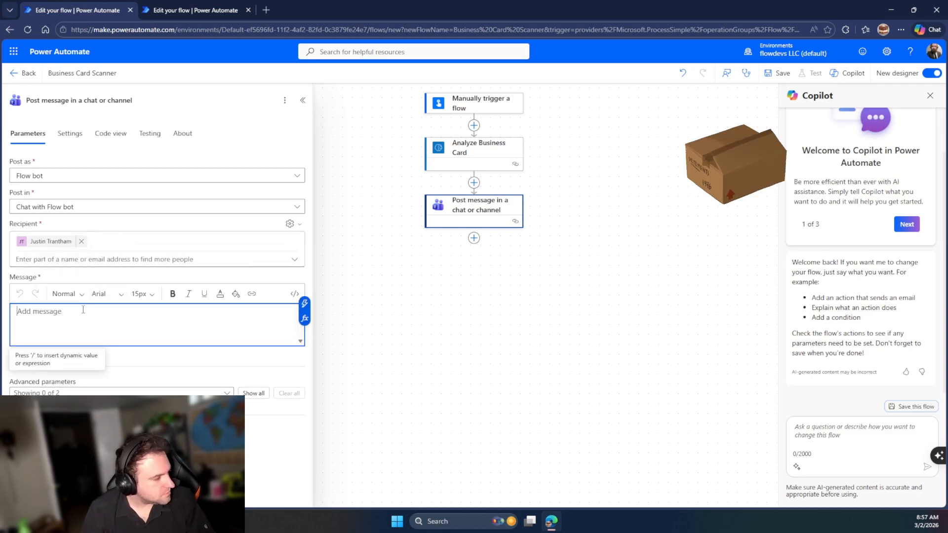
text(Ema)
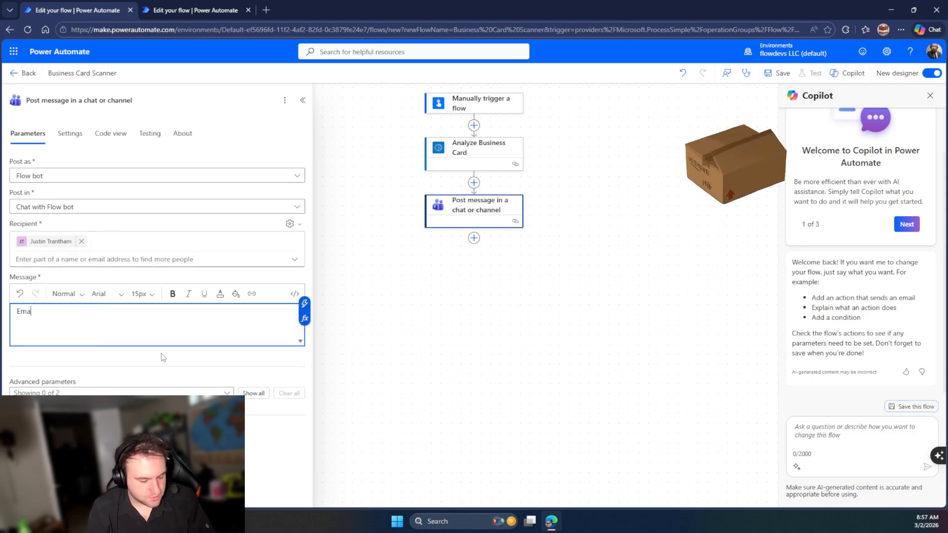
text(il:)
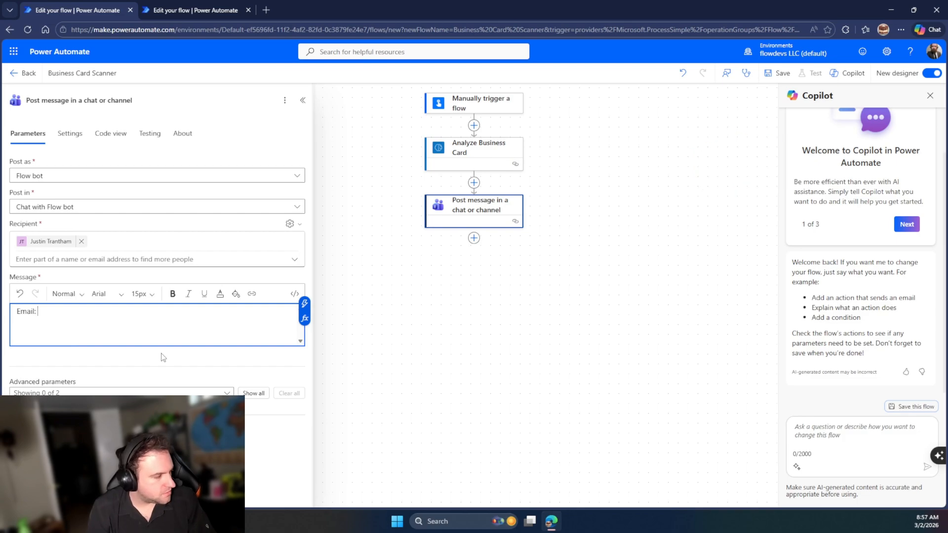
click(305, 303)
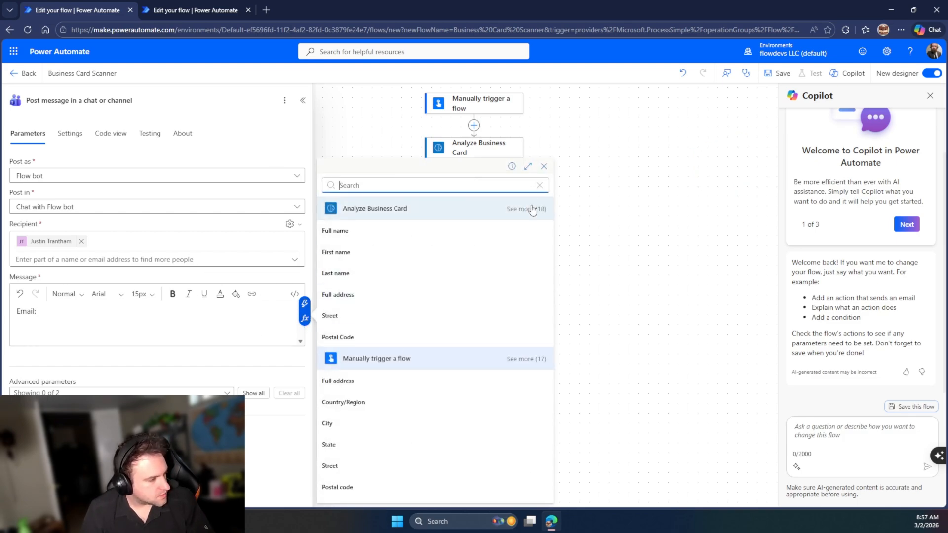
text(email)
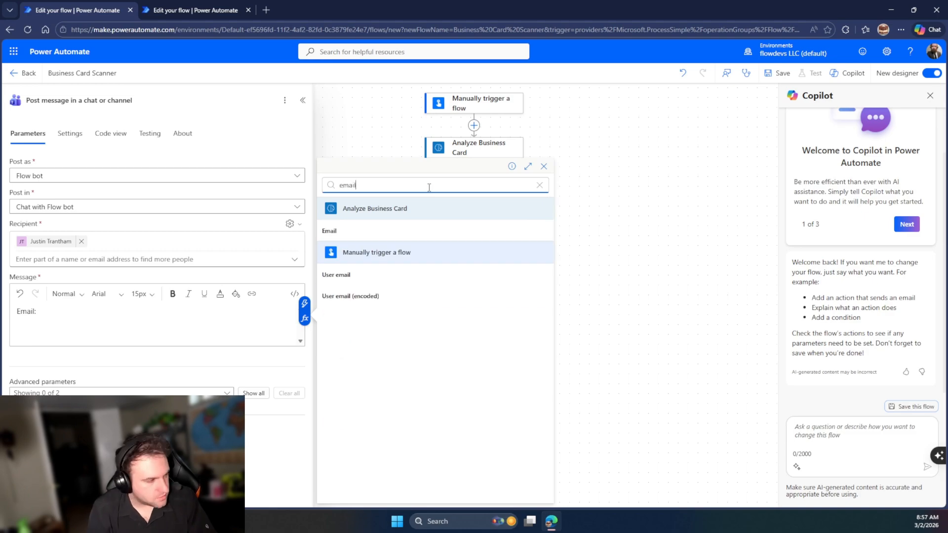
click(444, 231)
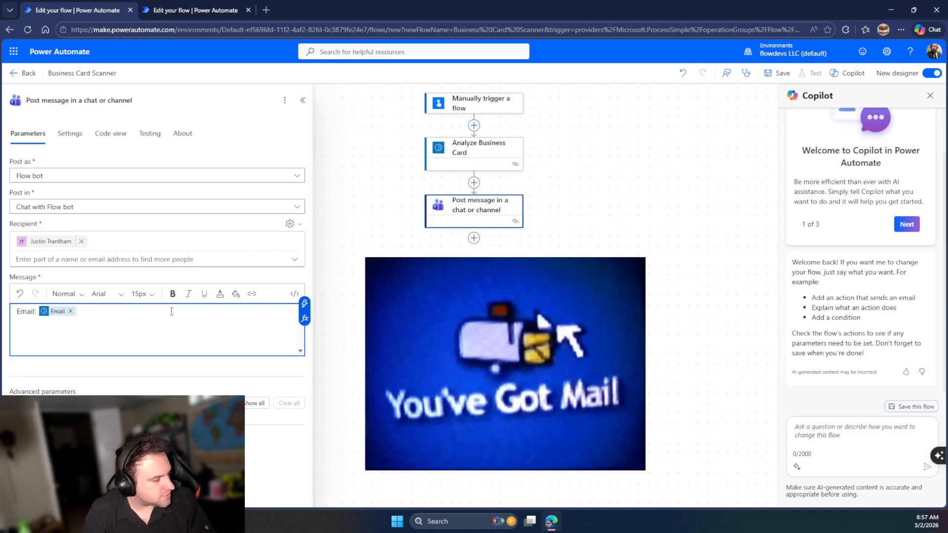
click(772, 71)
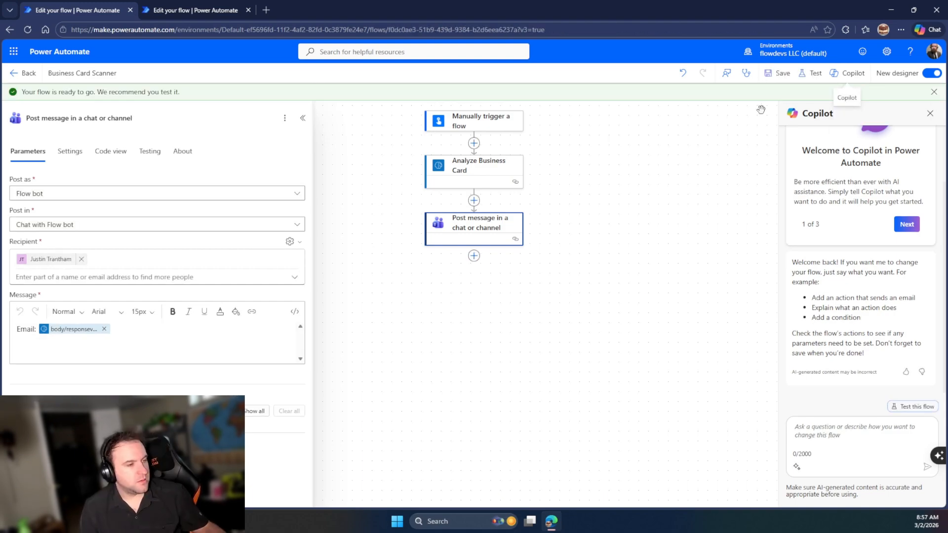
Run a manual test of Business Card Scanner with an uploaded business card image
click(811, 73)
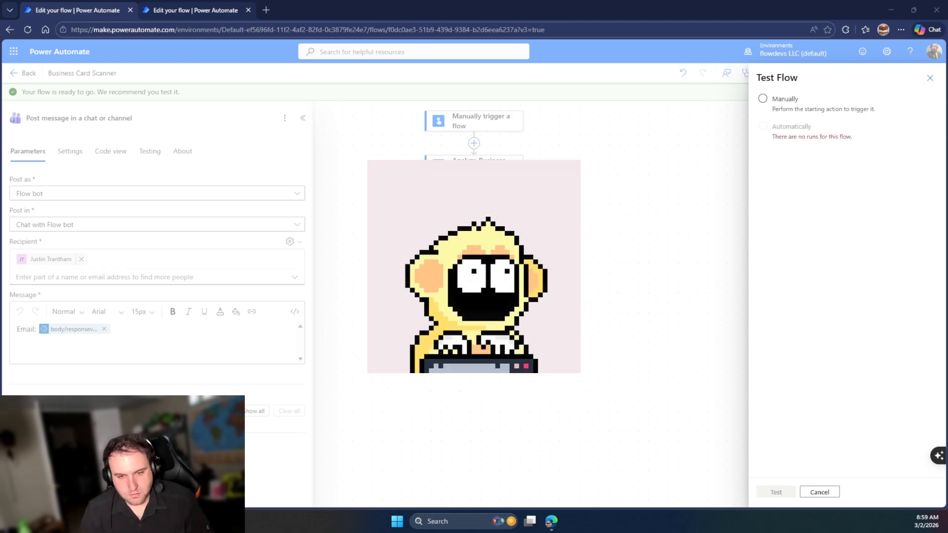
click(763, 99)
click(776, 493)
click(780, 489)
click(784, 157)
double_click(143, 79)
click(780, 489)
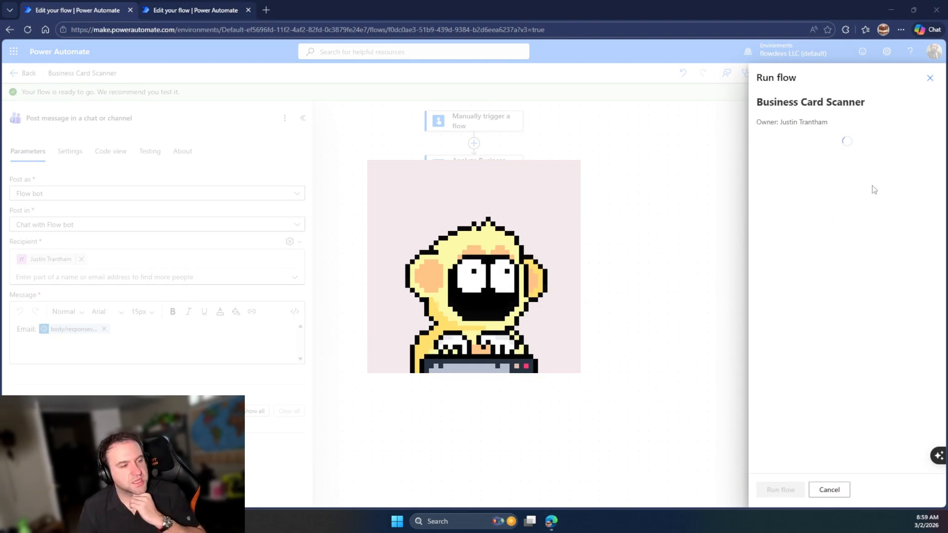
click(776, 489)
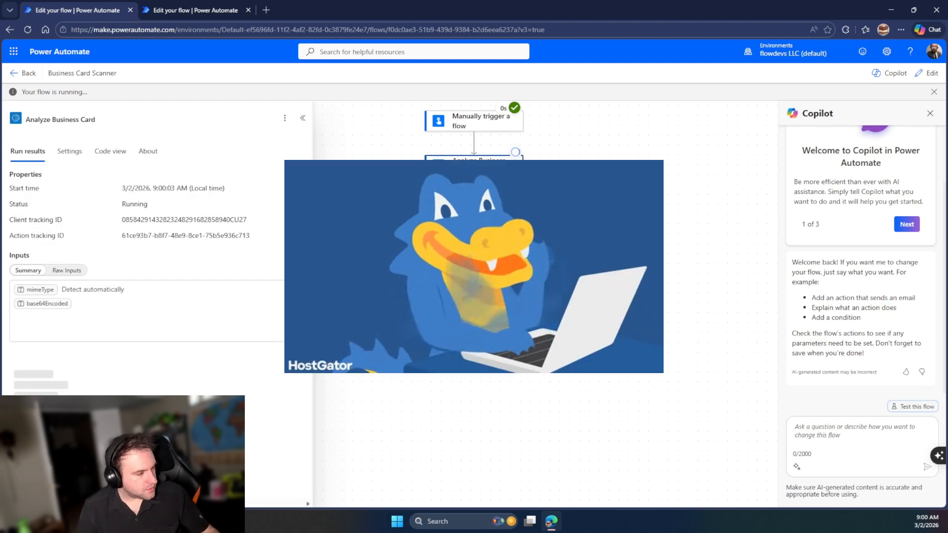
Inspect the Post message step's raw outputs and raw inputs from the test run
click(474, 210)
click(264, 436)
click(923, 78)
scroll(197, 372, down, 1)
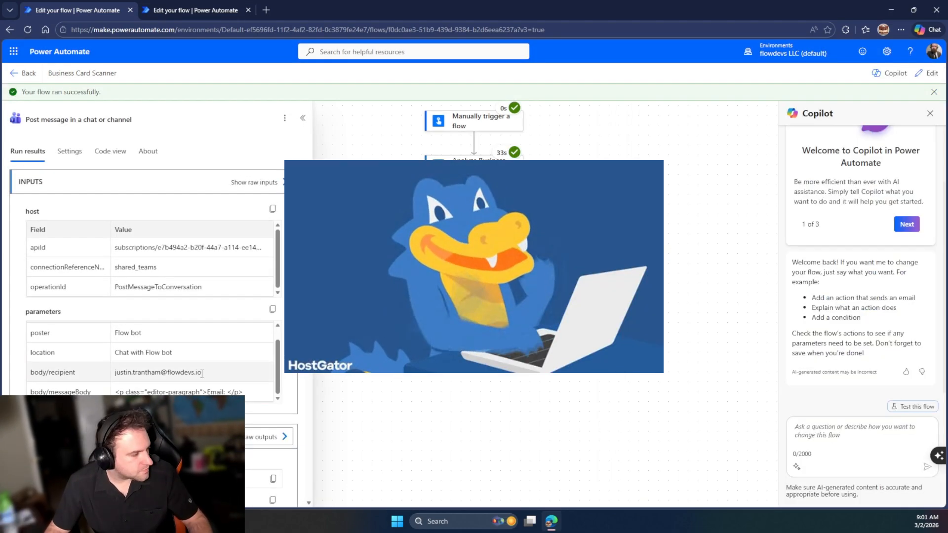
click(254, 182)
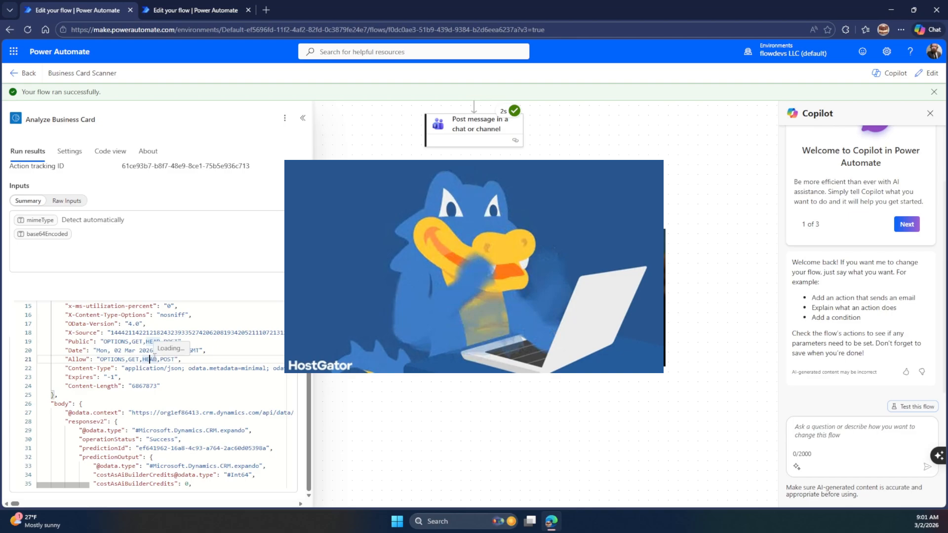
scroll(434, 296, down, 20)
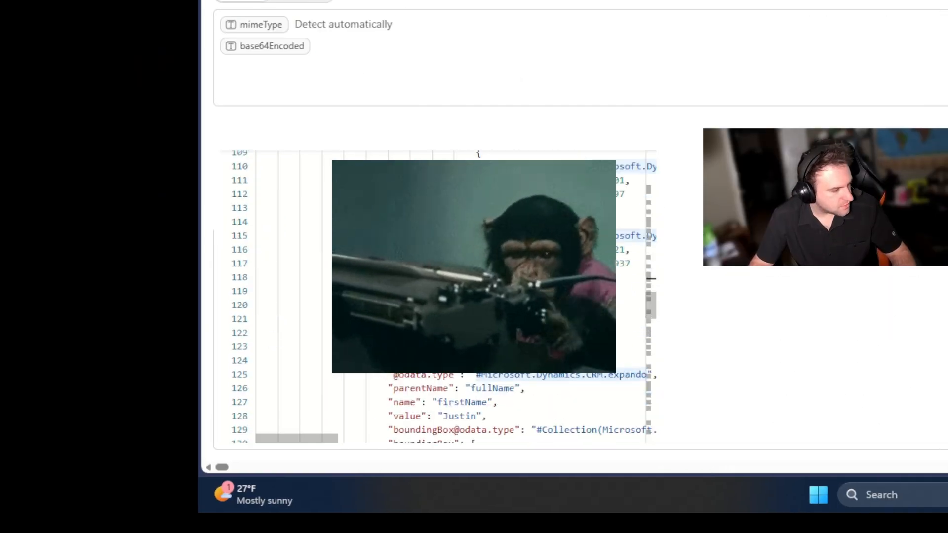
Search the output code for the recipient's name and 'flowdevs.io', then return to the Business Card Scanner tab
key(ctrl+f)
text(justin)
key(ctrl+a)
text(flowdevs.io)
click(334, 343)
scroll(335, 413, up, 20)
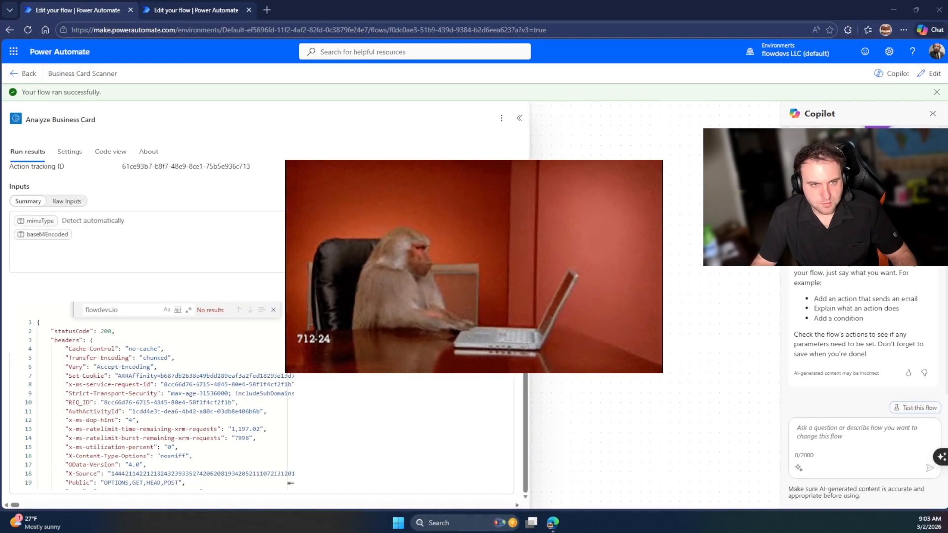
click(196, 10)
click(35, 178)
click(99, 10)
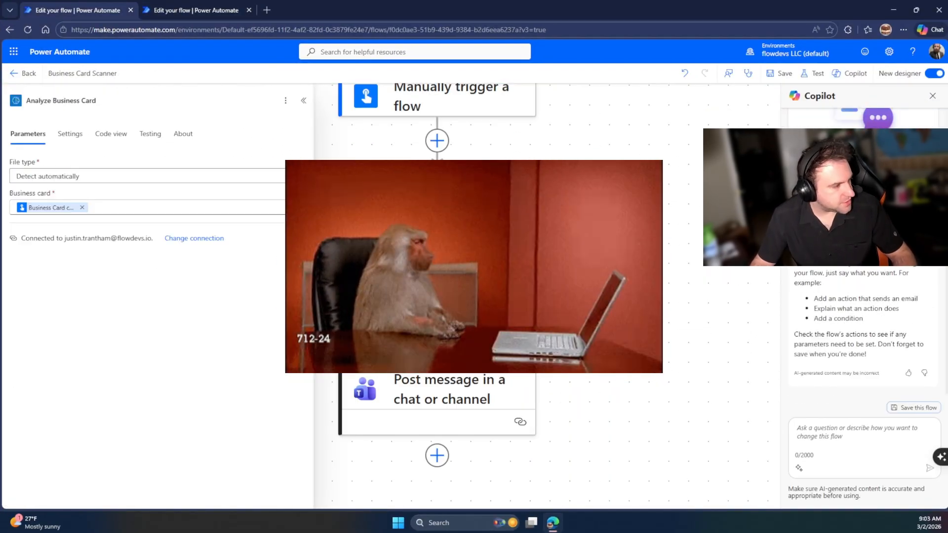
Start a test run of the flow and close the run confirmation
click(813, 73)
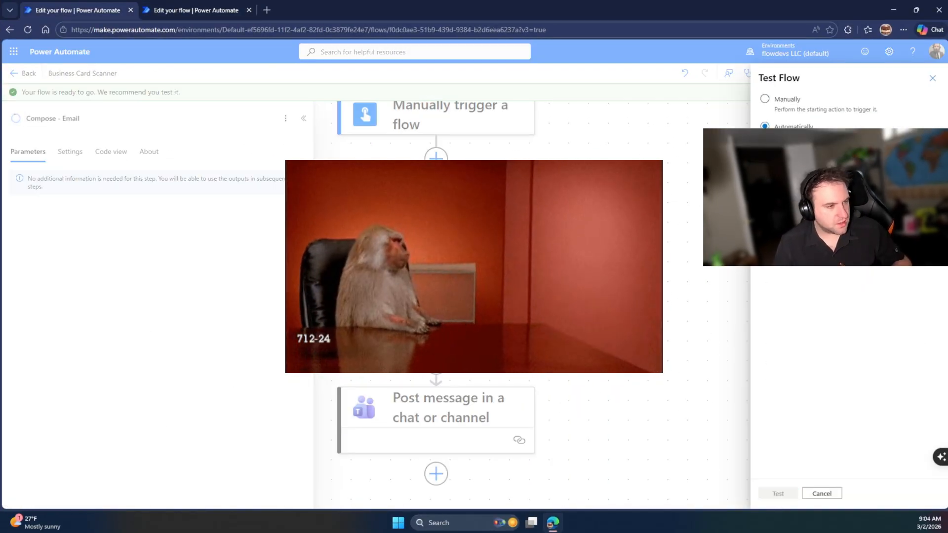
click(764, 493)
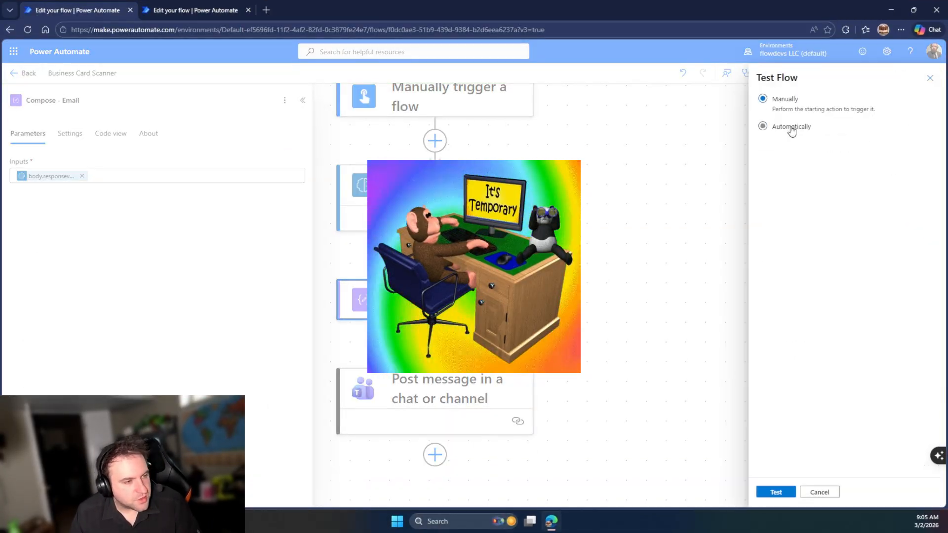
click(776, 492)
click(776, 489)
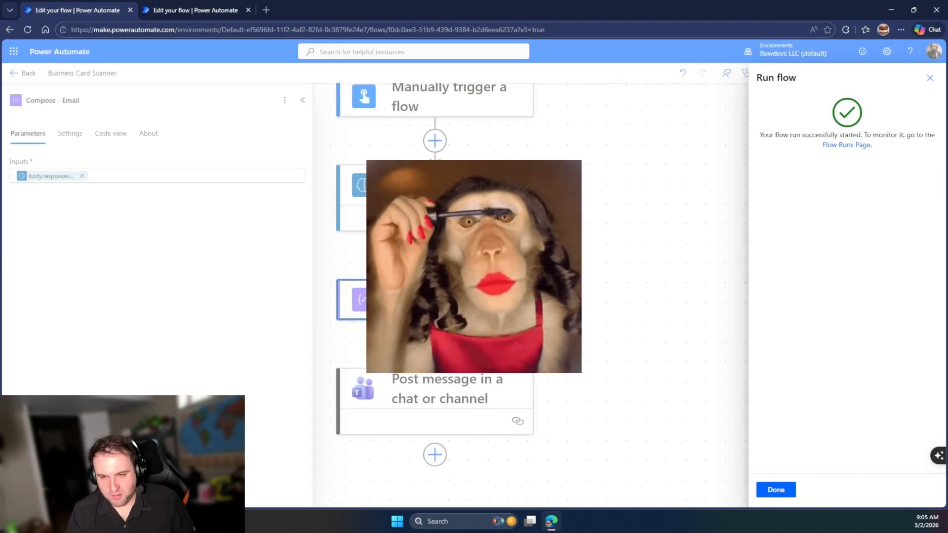
click(775, 489)
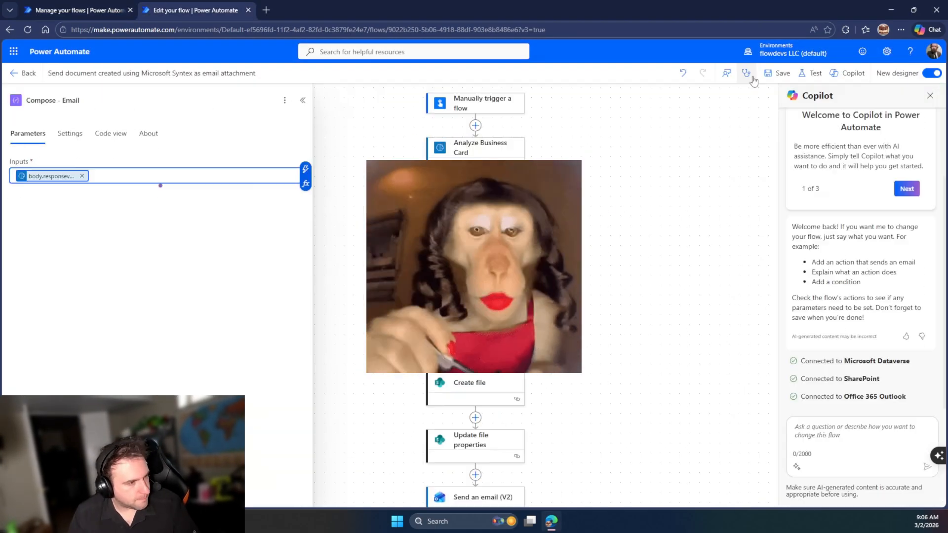
Run a second manually triggered test and close the run panel to watch it
click(810, 73)
click(770, 100)
click(781, 491)
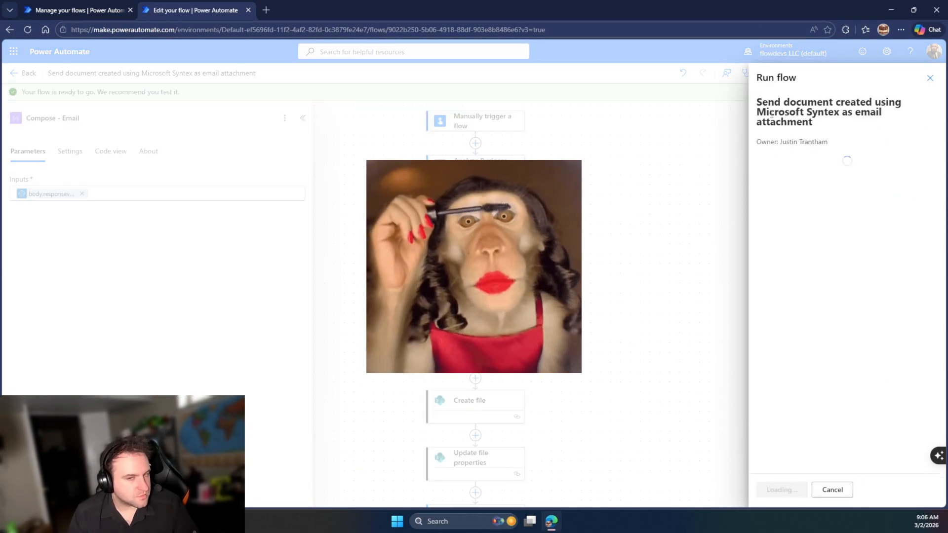
click(850, 179)
click(777, 489)
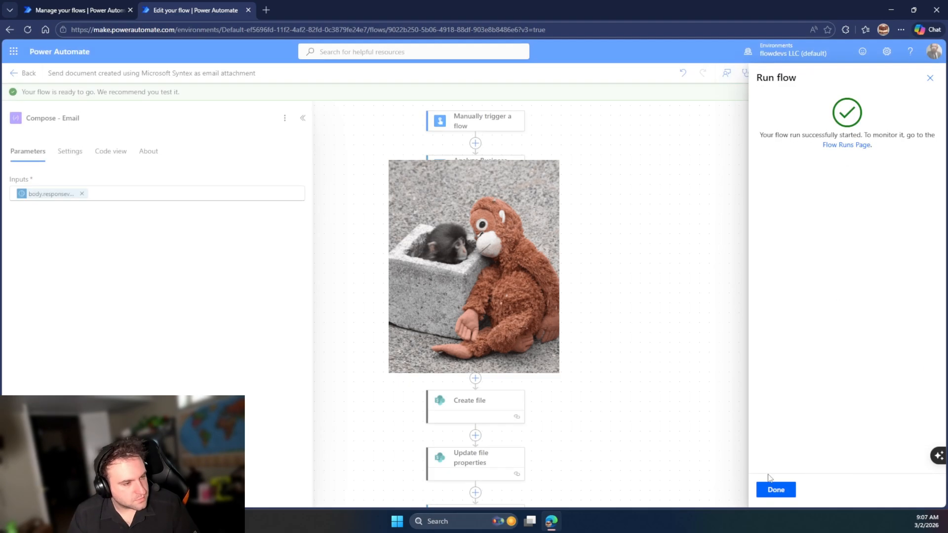
click(774, 489)
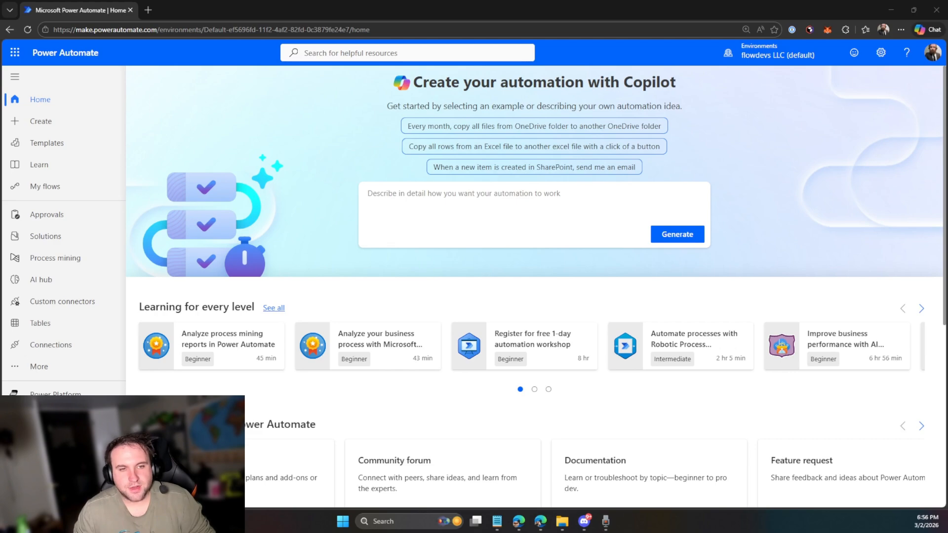
Open the Business card phone scanner flow from My flows in the designer
click(53, 129)
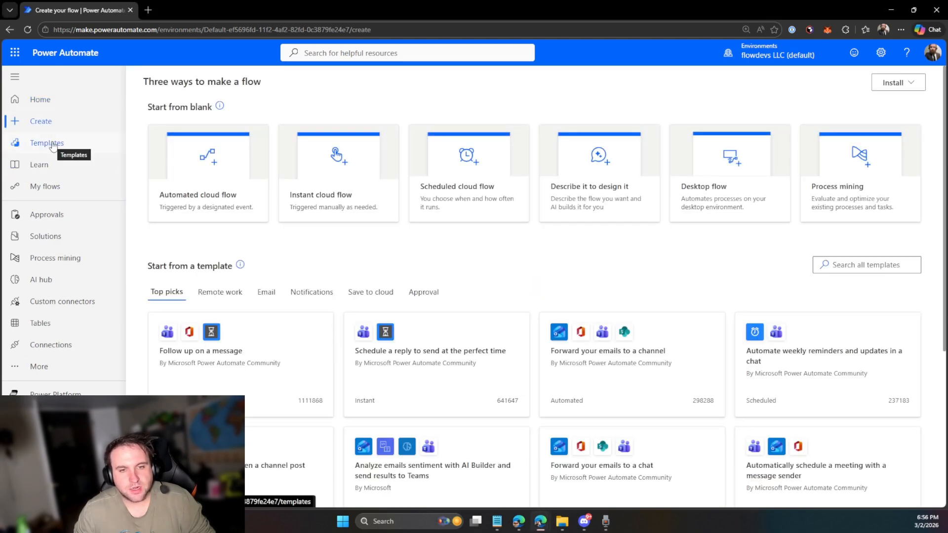
click(54, 143)
click(44, 185)
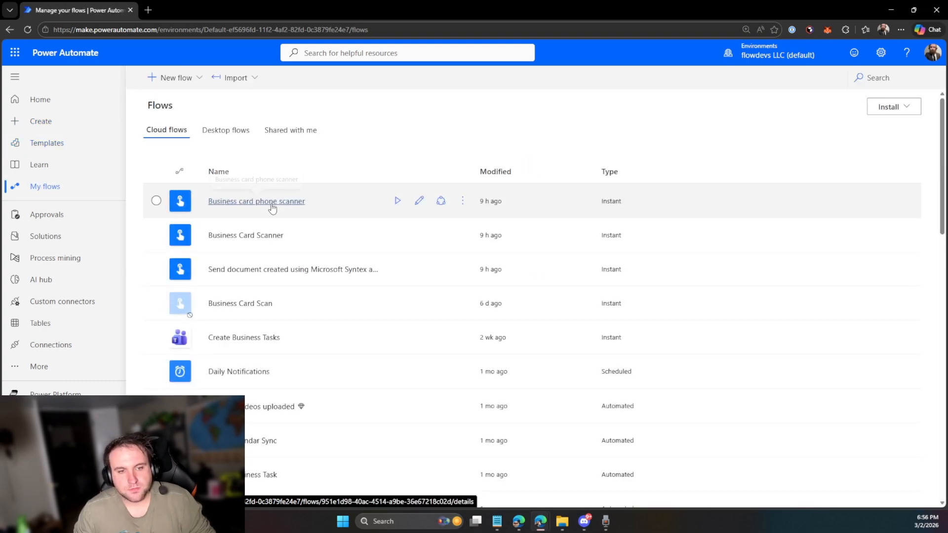
click(263, 206)
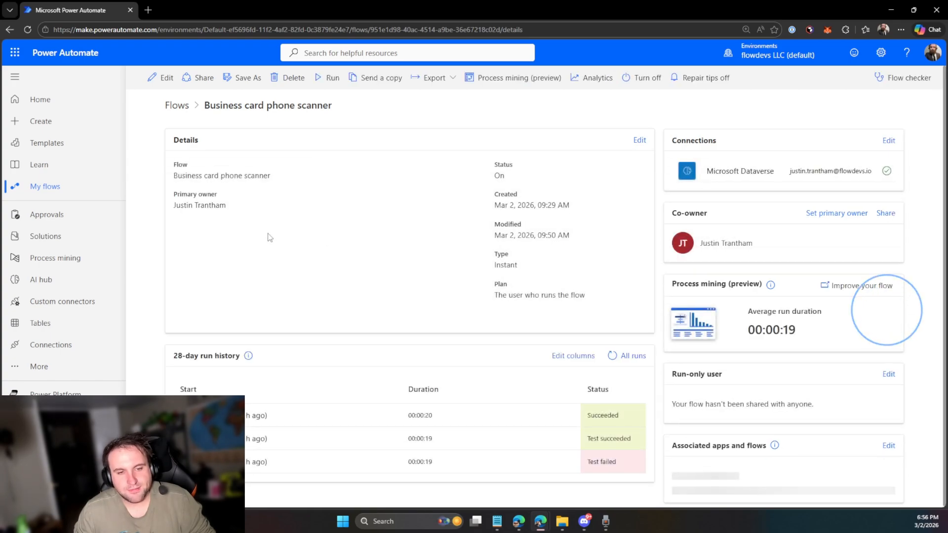
click(157, 79)
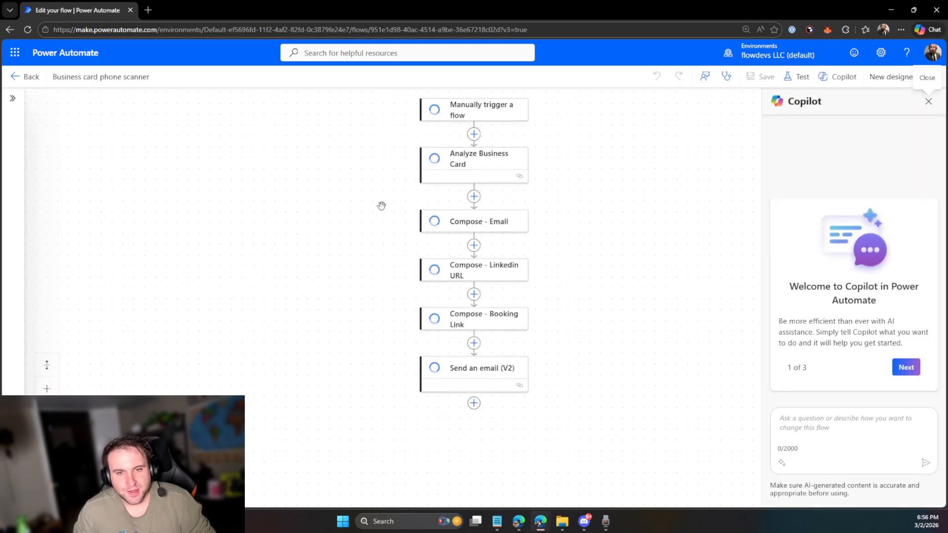
Review the Compose - Email, Linkedin URL and Booking Link steps, then copy the Compose - Email input expression
click(459, 232)
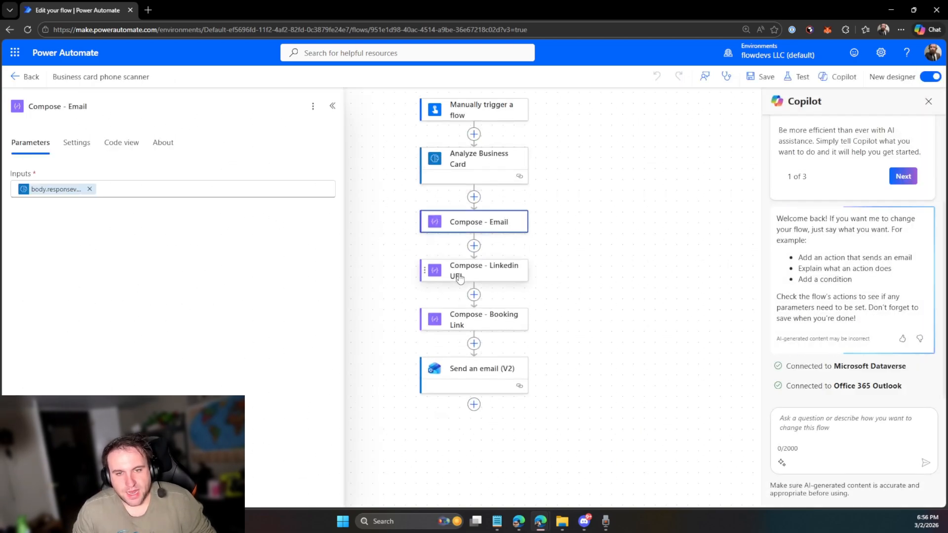
click(457, 274)
click(457, 320)
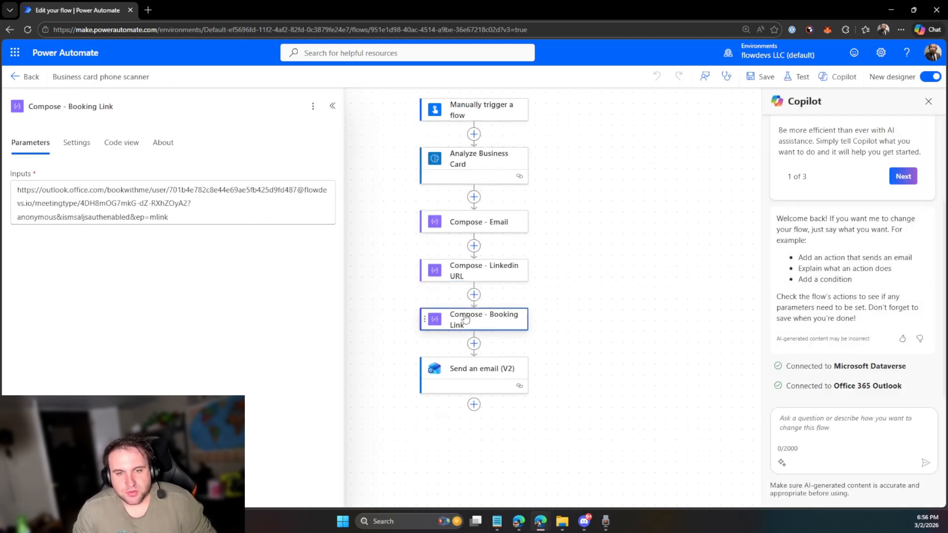
click(475, 269)
click(485, 221)
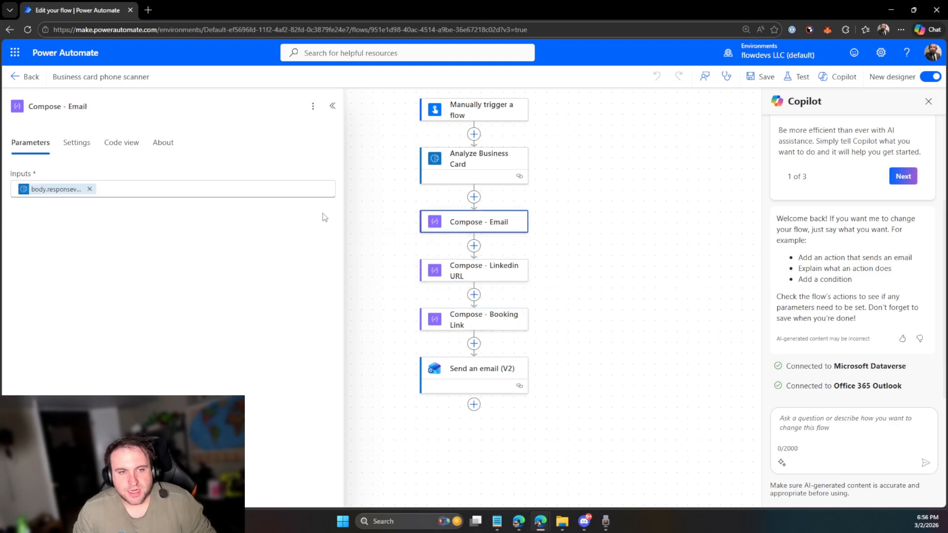
click(282, 195)
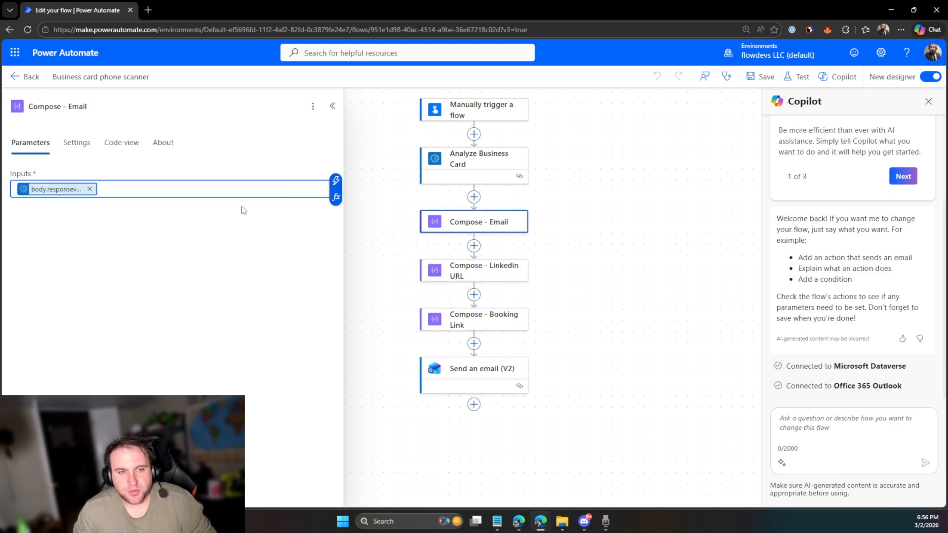
key(alt+Tab)
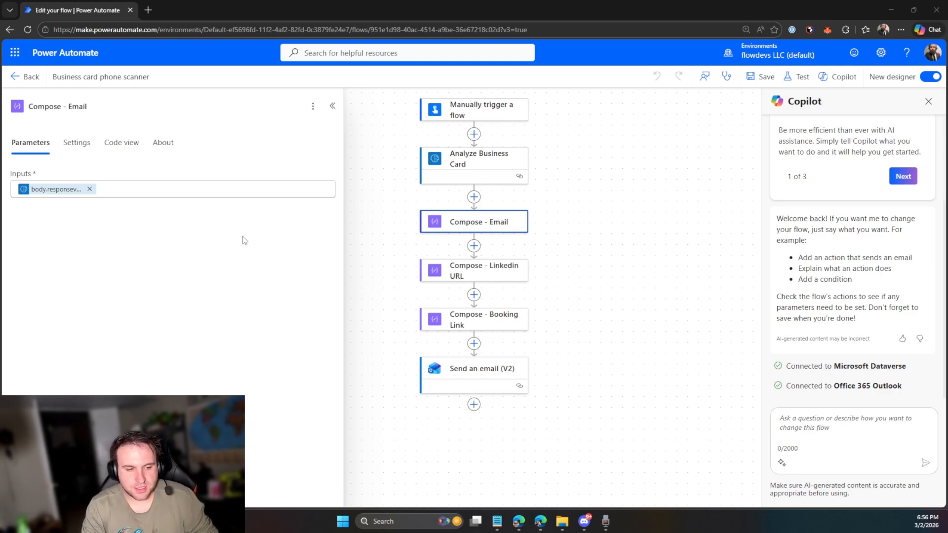
Paste the Analyze_Business_Card contact email expression into Notepad
text(@{outputs('Analyze_Business_Card')?['body']?['responsev2']?['predictionOutput']?['contact']?['email']})
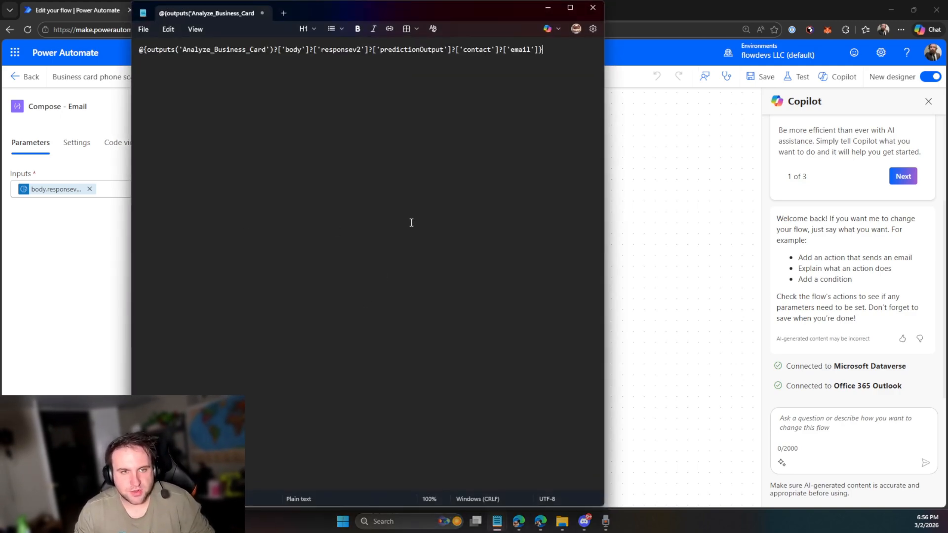
drag(556, 77, 277, 51)
click(179, 60)
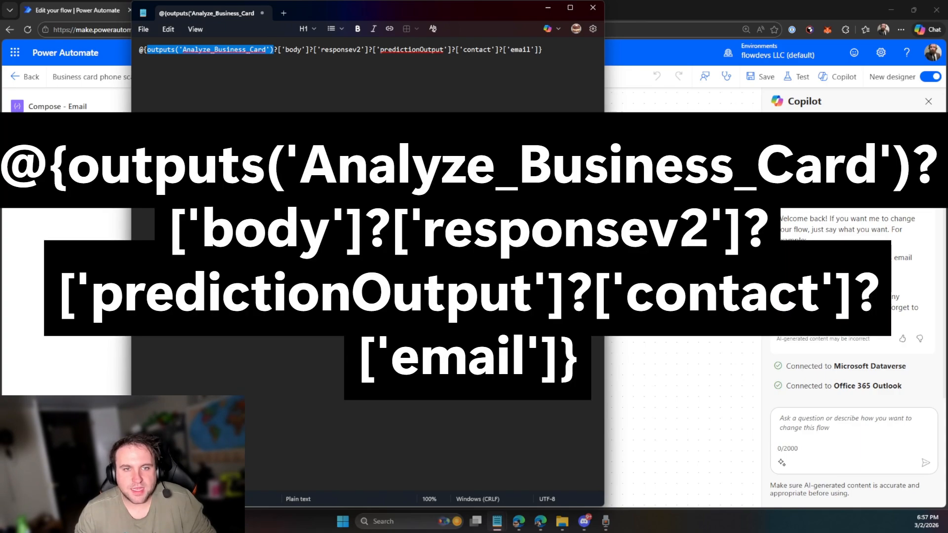
Shrink and reposition the Notepad window so the flow editor shows, then return to it
drag(345, 7, 346, 198)
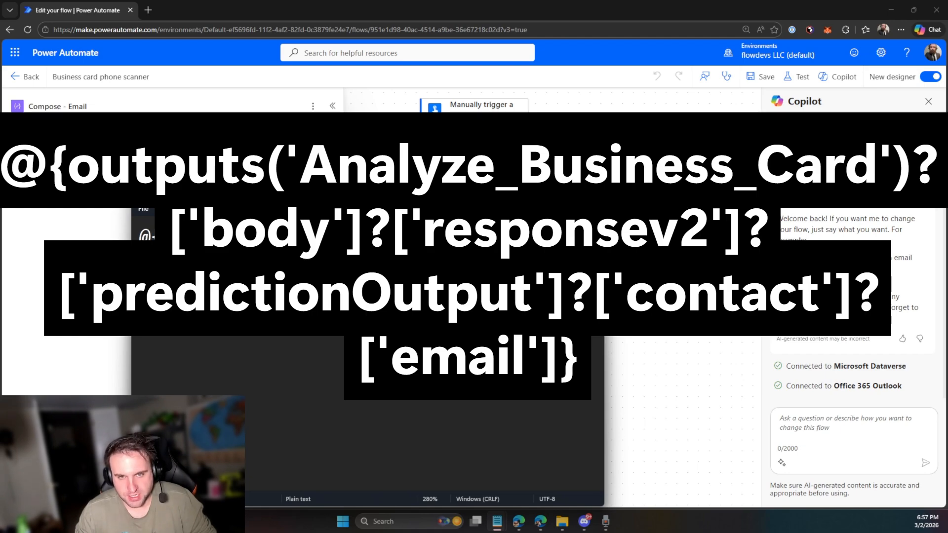
drag(442, 195, 609, 91)
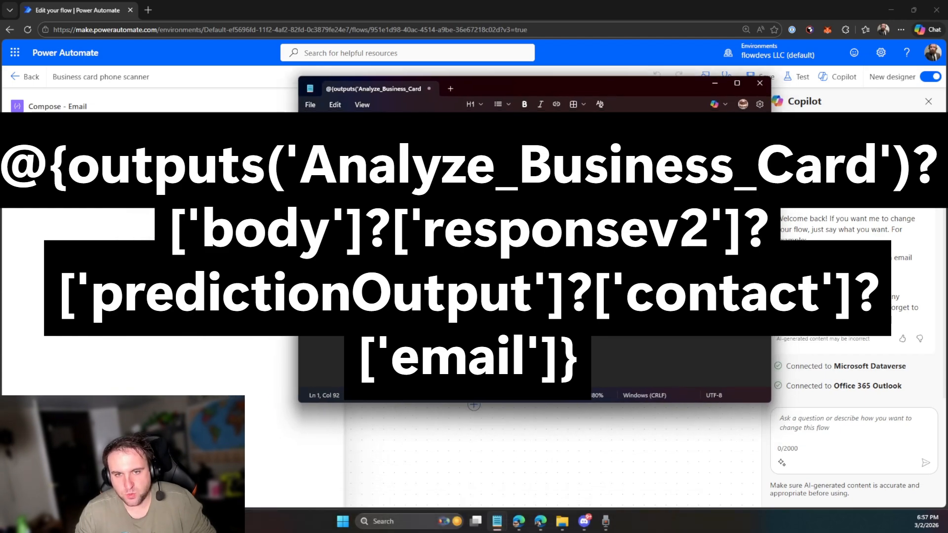
drag(571, 92, 664, 175)
click(666, 113)
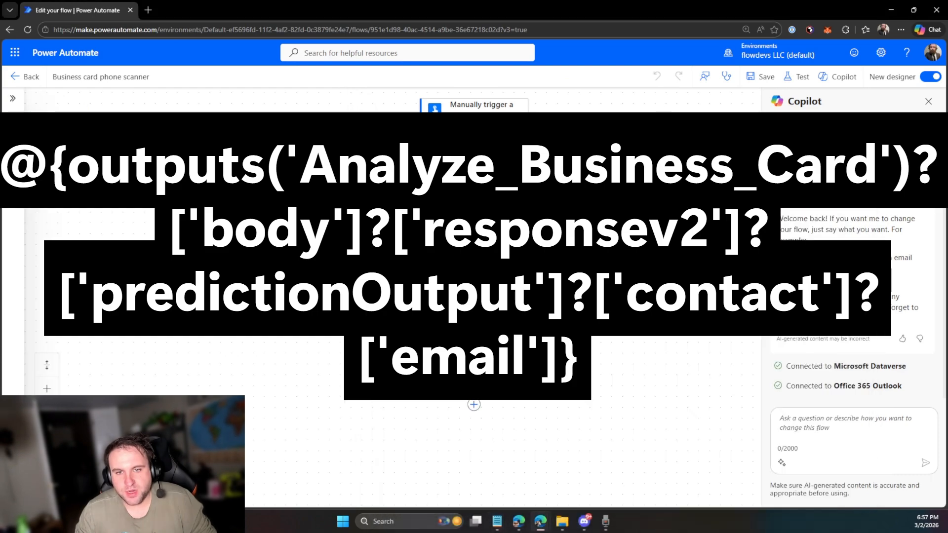
Inspect the failed run's Send an email (V2) settings and Compose - Email raw inputs
click(474, 374)
click(474, 373)
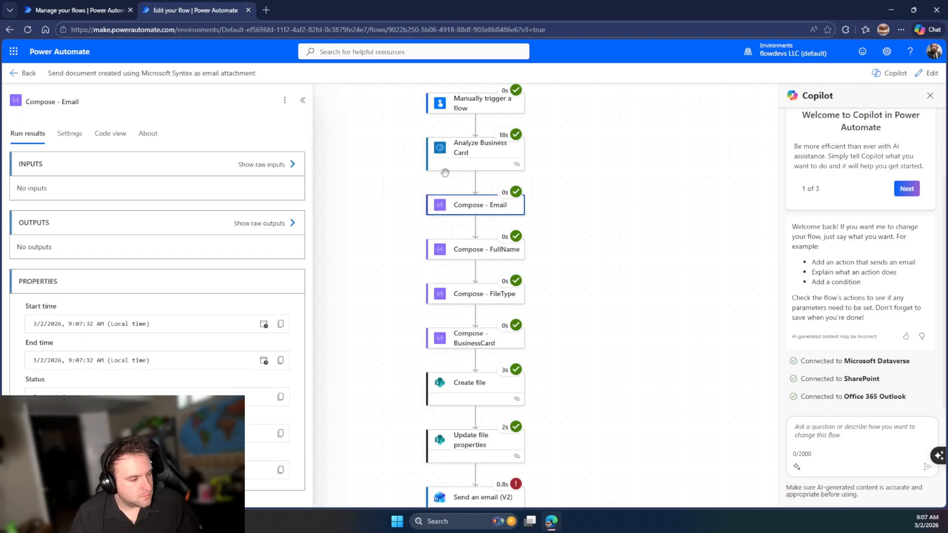
click(290, 164)
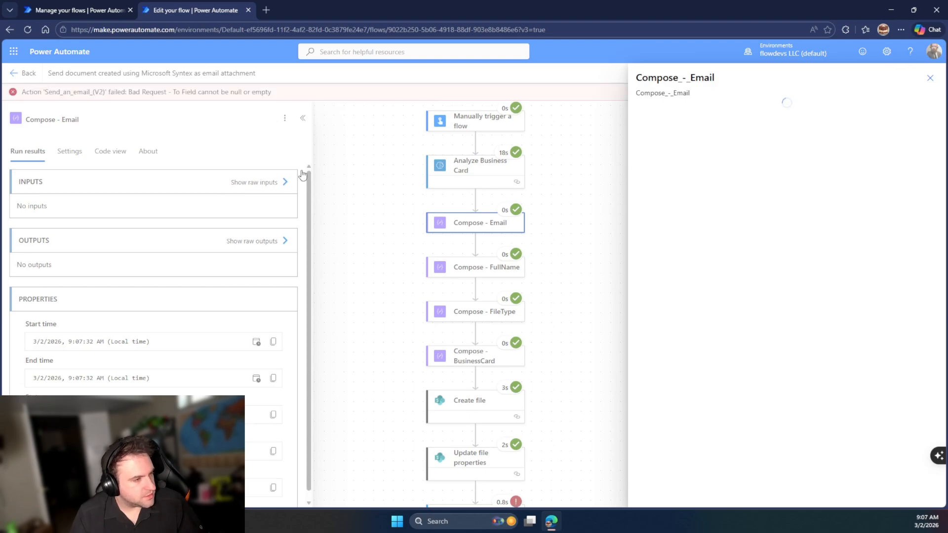
click(94, 8)
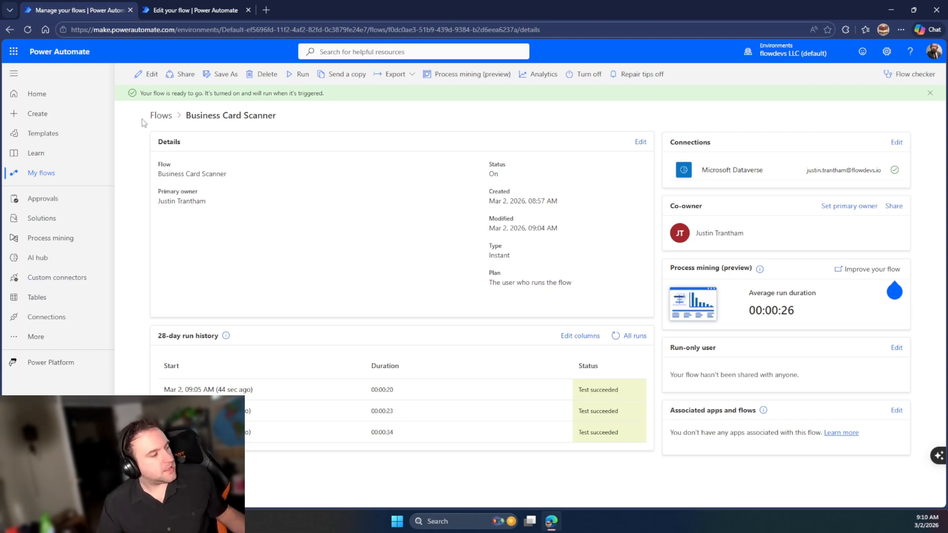
Open the newest Business Card Scanner run and check the Compose - Email and Post message outputs
click(157, 116)
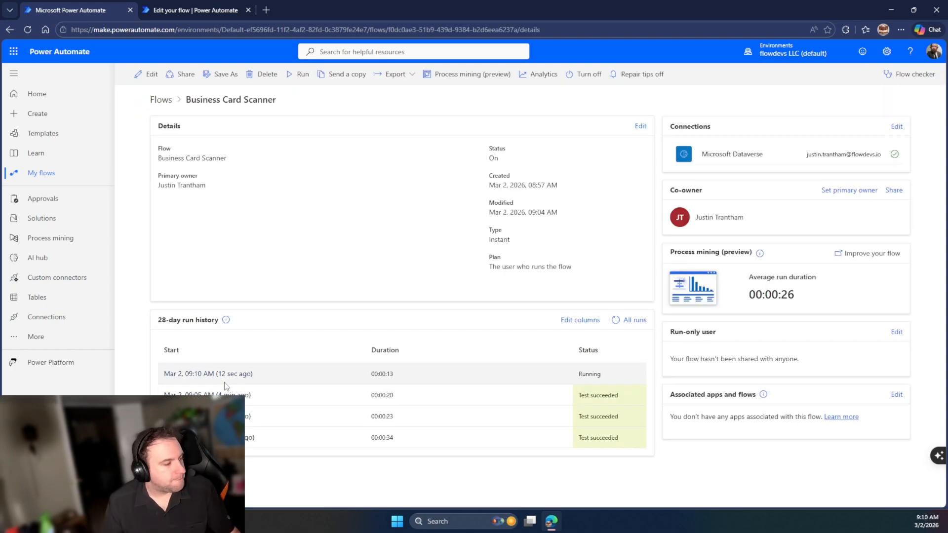
click(228, 379)
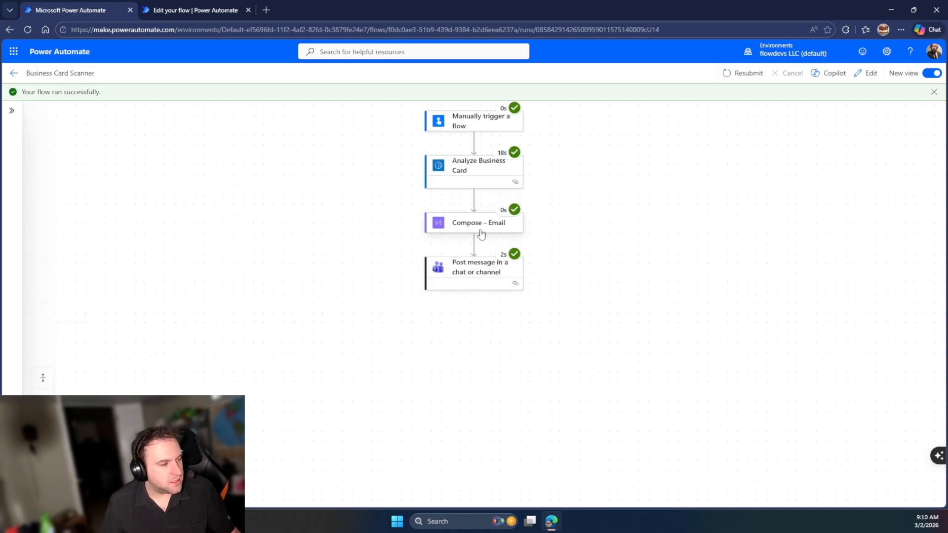
click(481, 234)
click(249, 182)
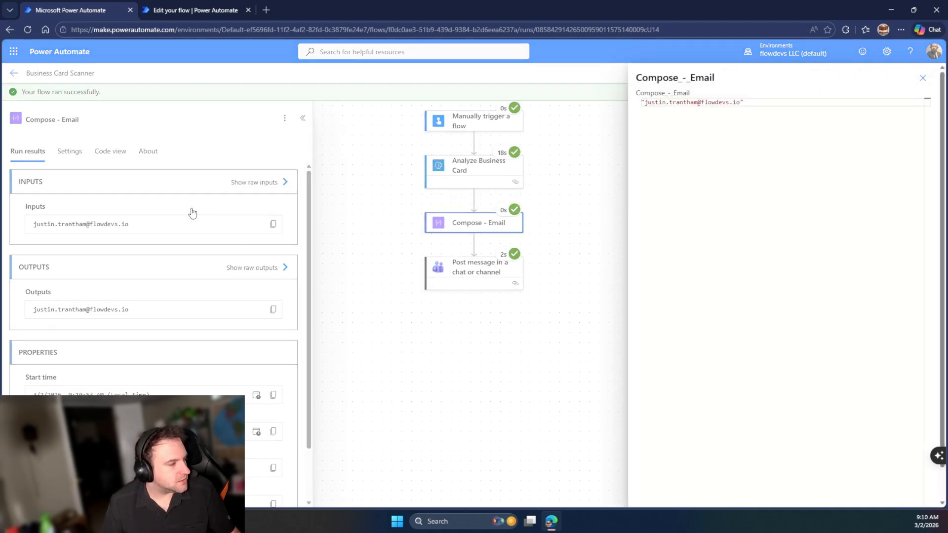
click(105, 218)
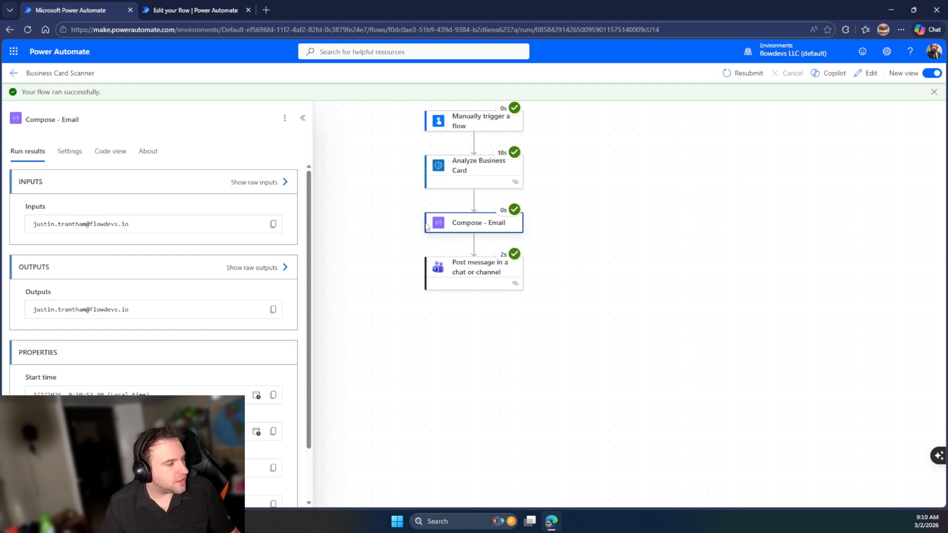
click(464, 279)
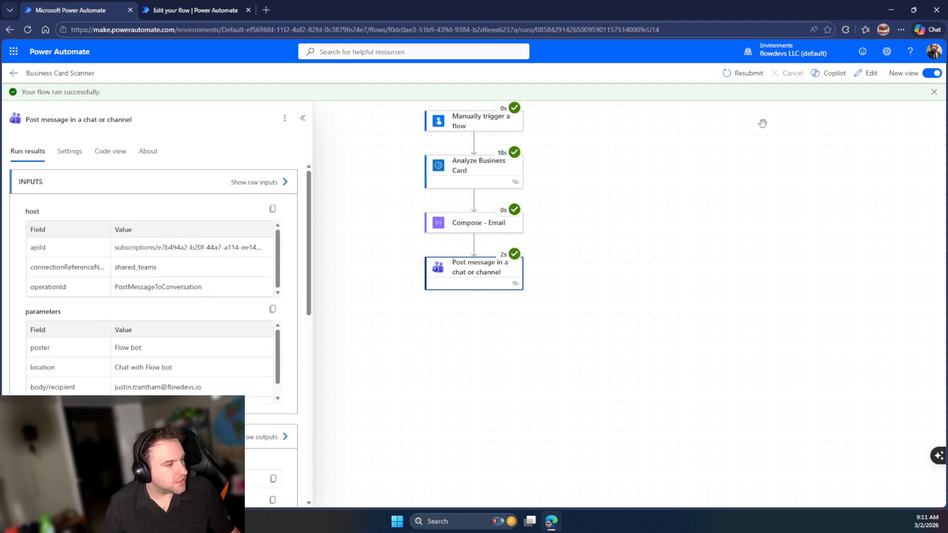
click(865, 75)
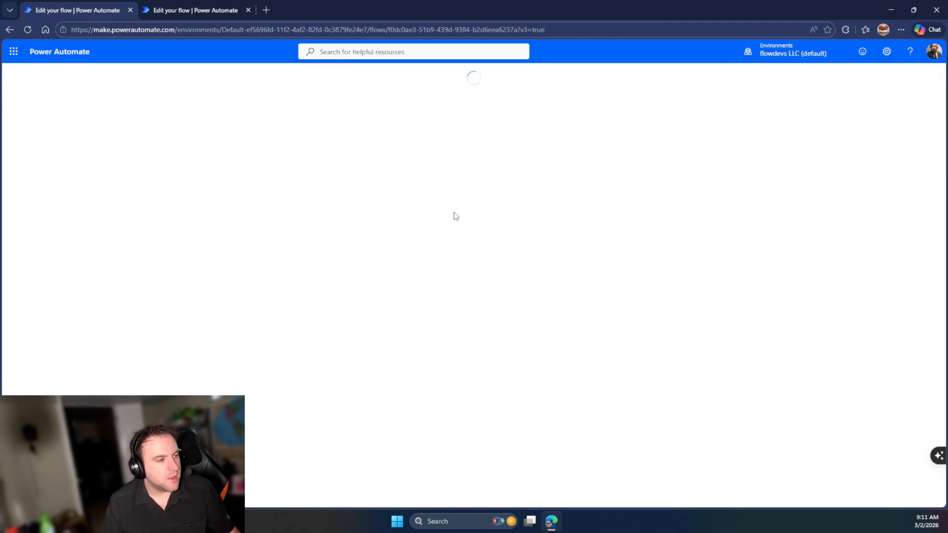
Delete the Post message in a chat or channel step from the flow
click(469, 211)
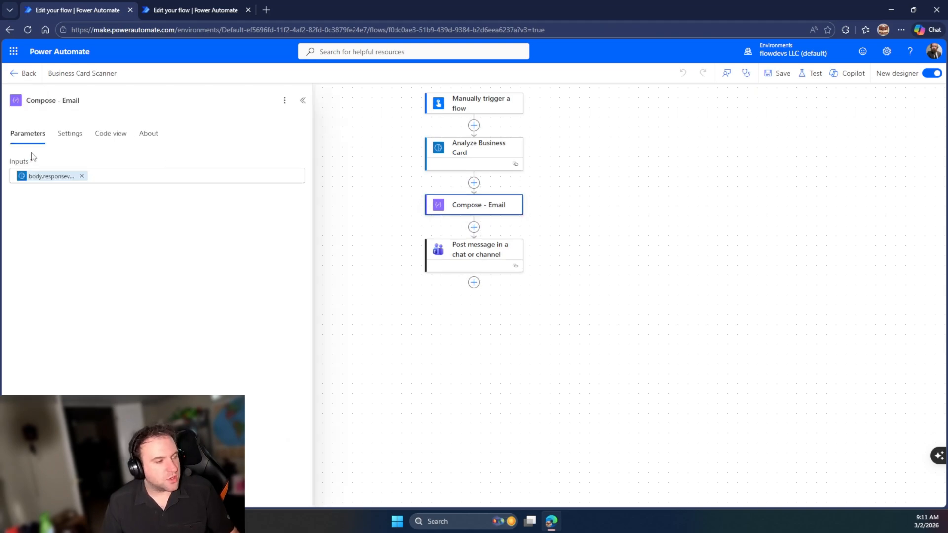
click(114, 173)
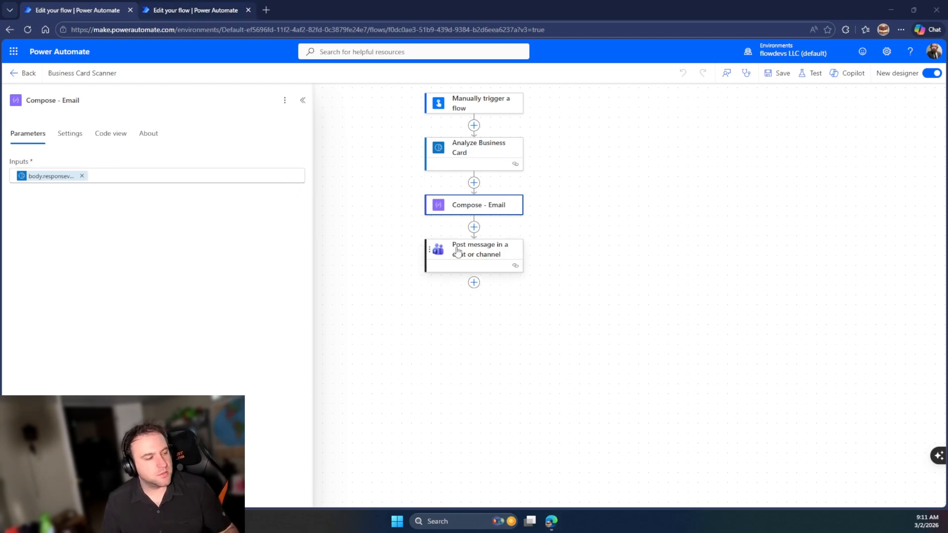
click(466, 252)
right_click(460, 250)
click(487, 259)
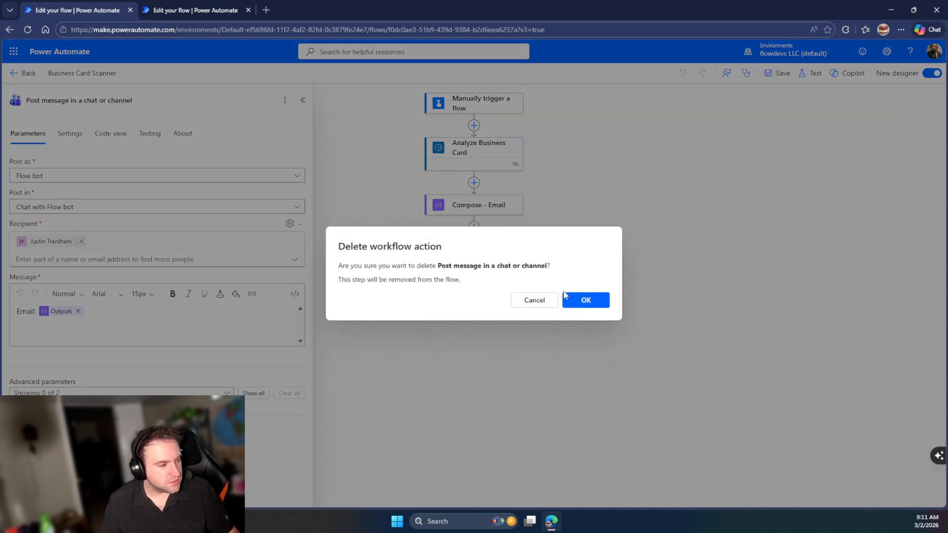
click(572, 300)
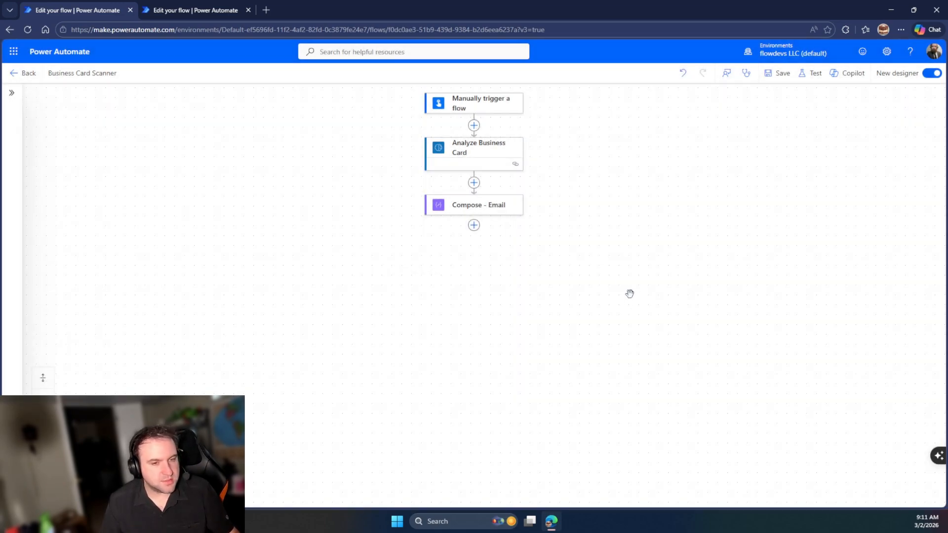
Glance at the other flow's failed run, then add a new action after Compose - Email
click(237, 2)
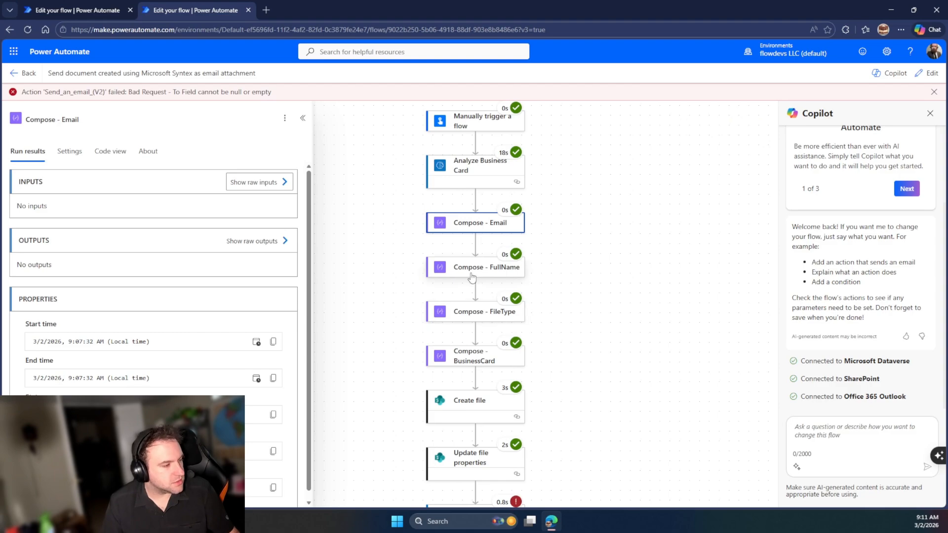
key(ctrl+shift+Tab)
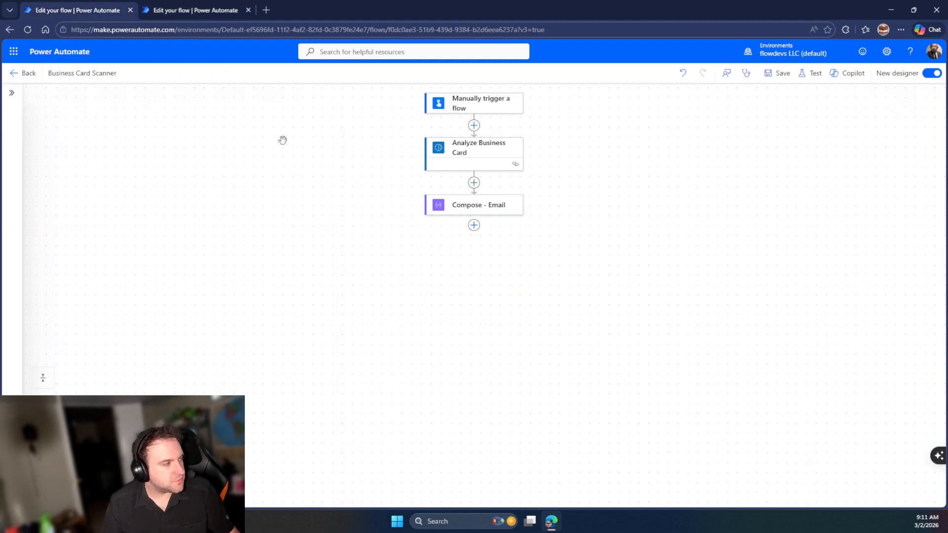
click(472, 226)
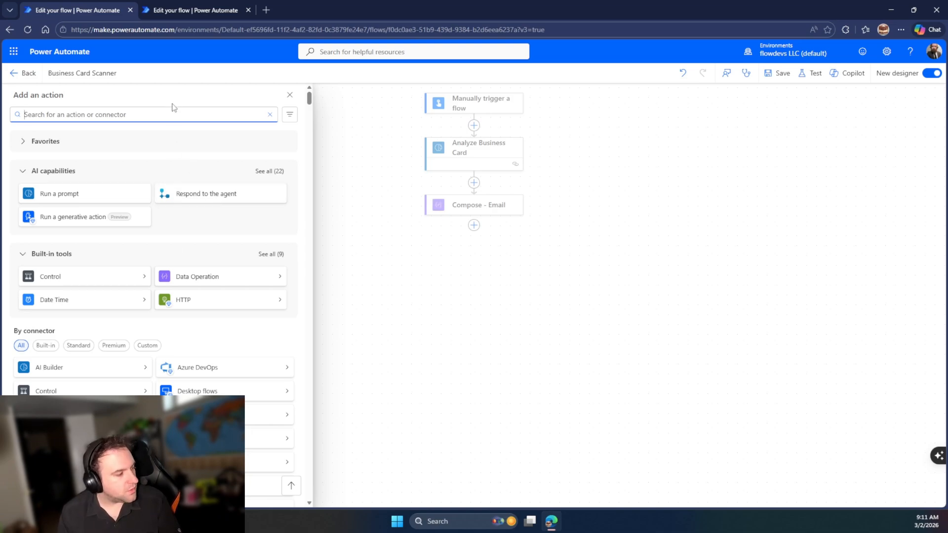
Search the action list for 'send'
text(send)
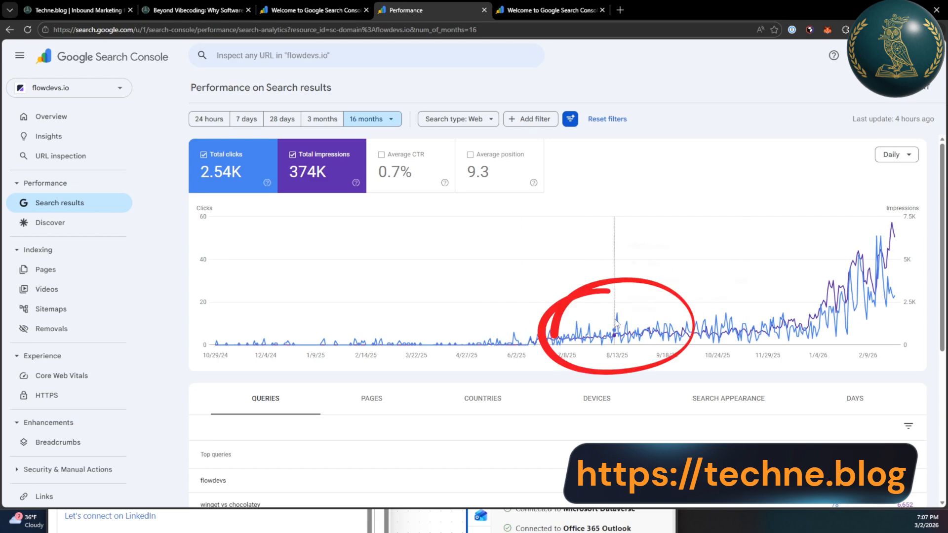
mouse_move(620, 322)
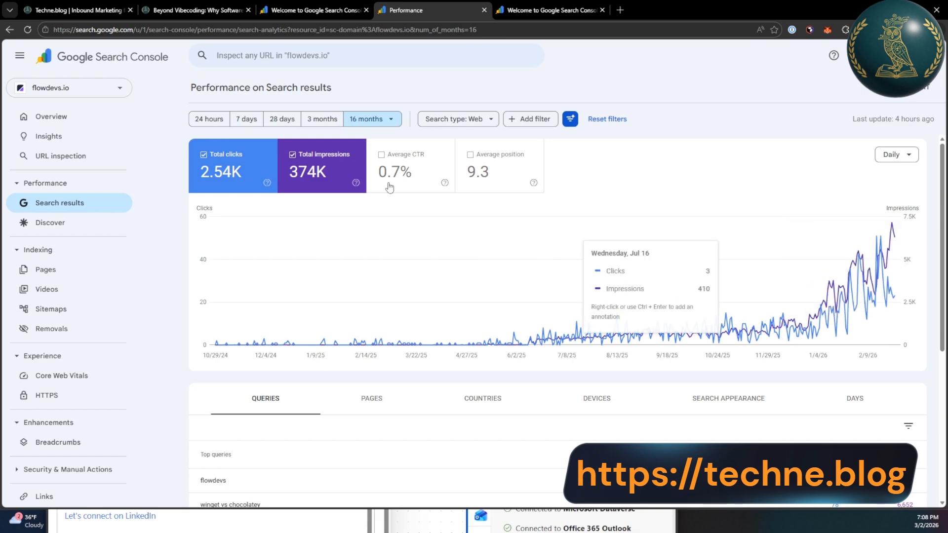
click(88, 5)
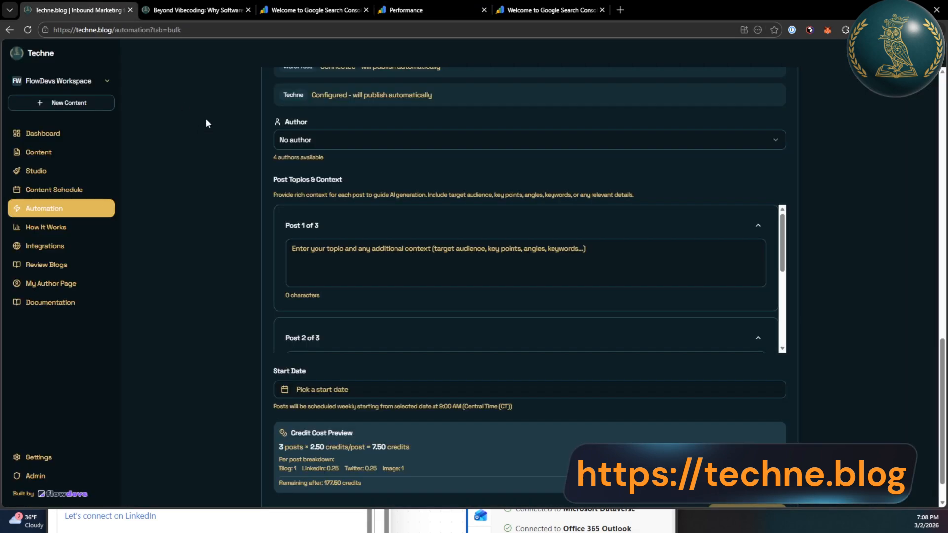
Scroll through the Automation page, then browse Techne's Dashboard and Content library
scroll(276, 229, up, 15)
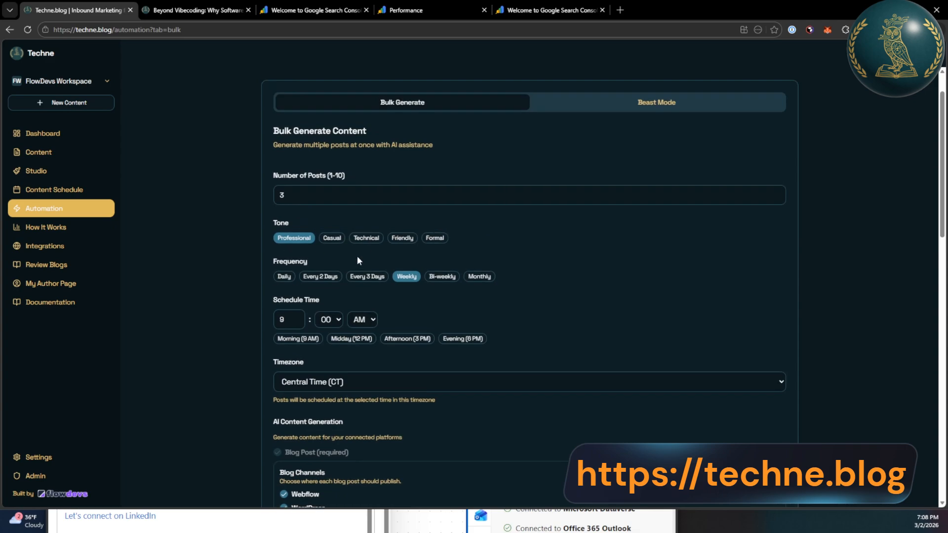
scroll(357, 256, up, 1)
scroll(383, 223, down, 5)
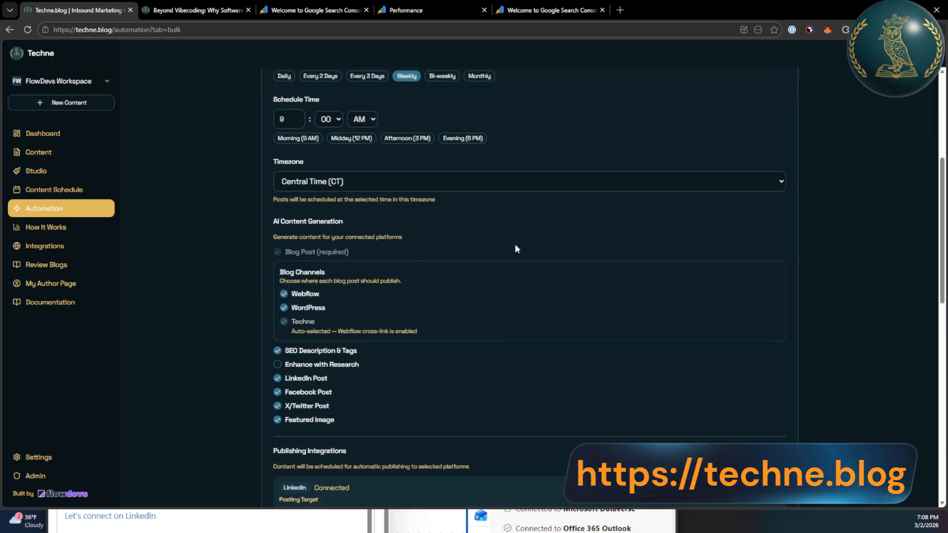
scroll(517, 249, down, 5)
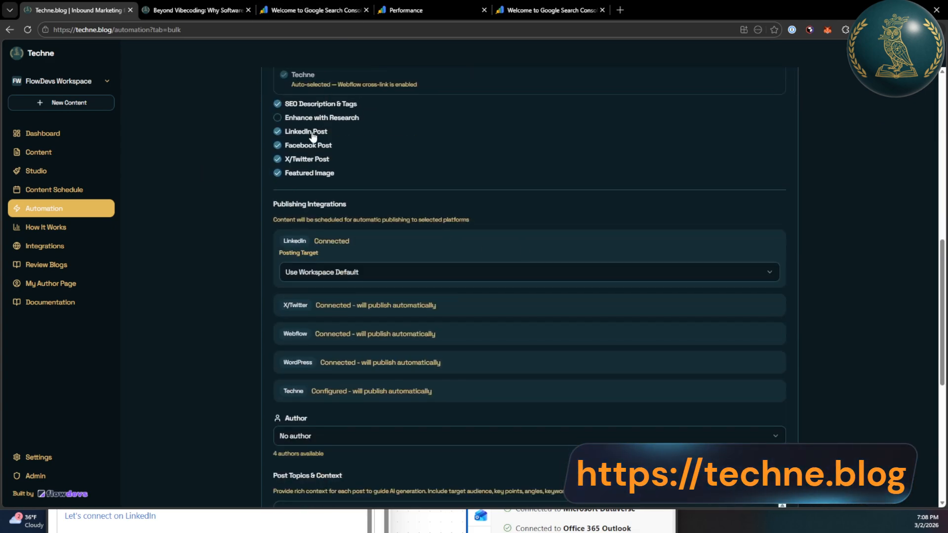
scroll(387, 250, down, 3)
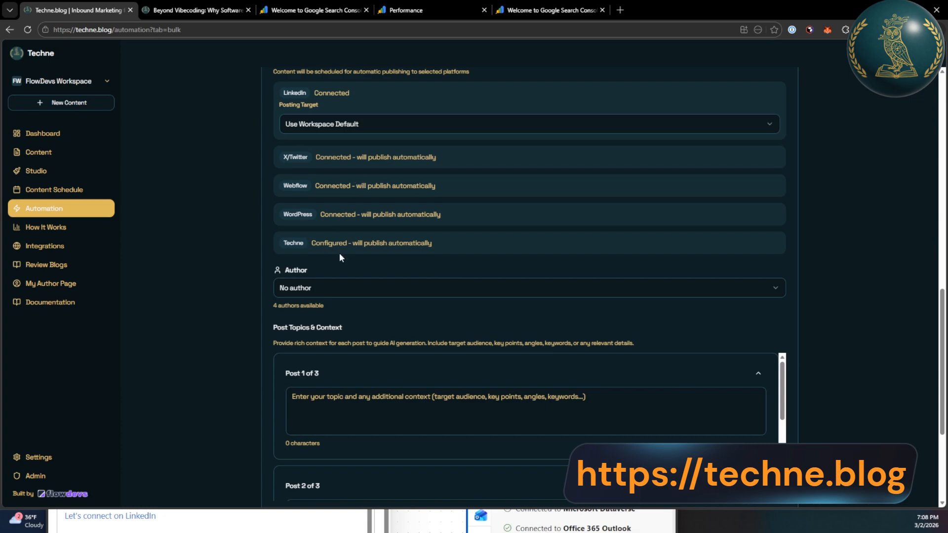
scroll(339, 253, up, 1)
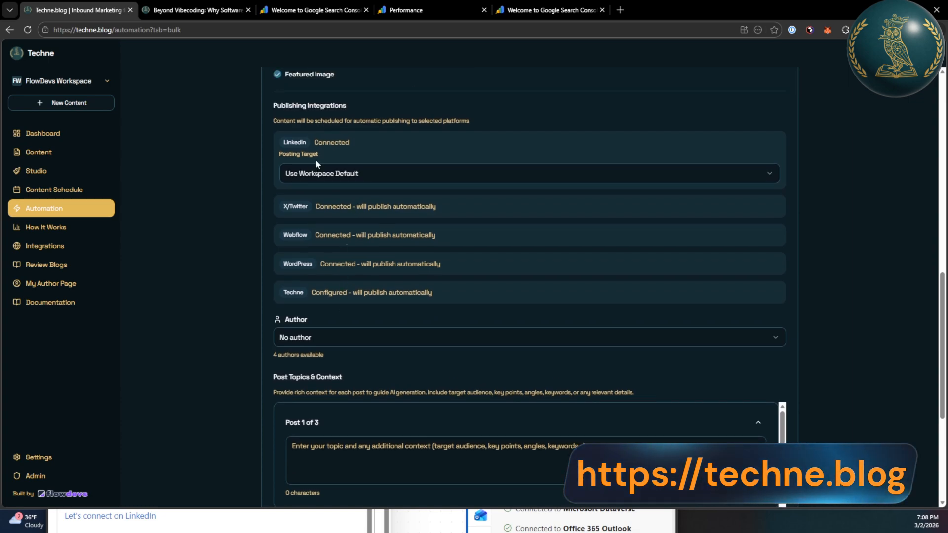
scroll(321, 208, up, 1)
scroll(296, 225, up, 4)
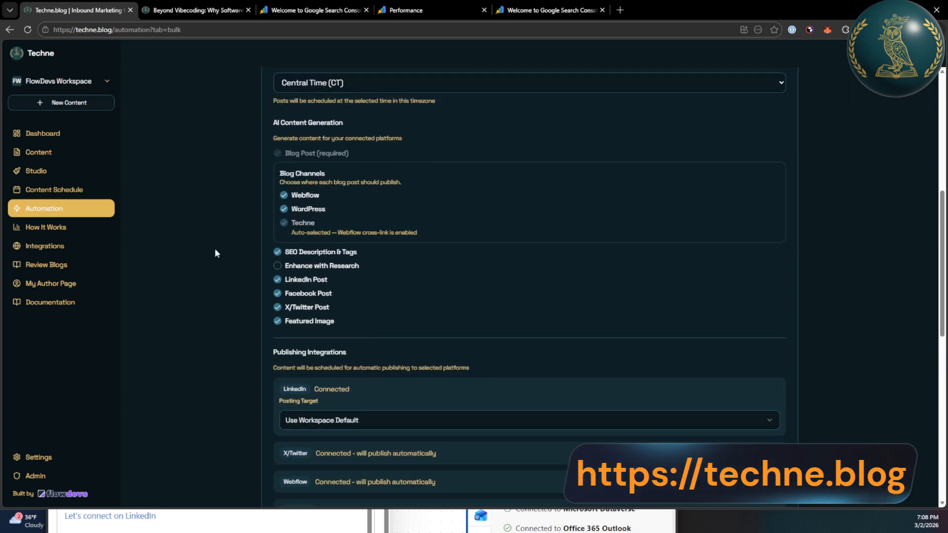
click(34, 133)
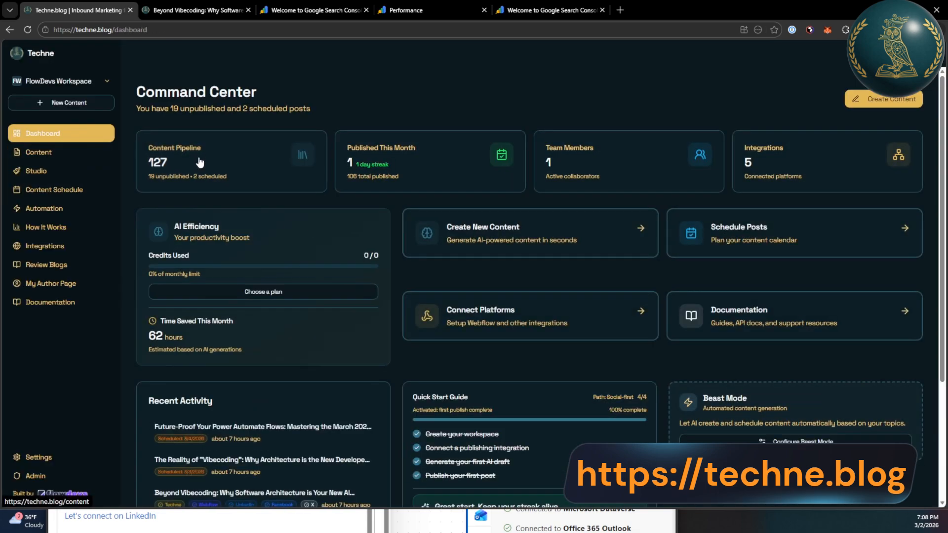
click(200, 163)
scroll(811, 324, down, 3)
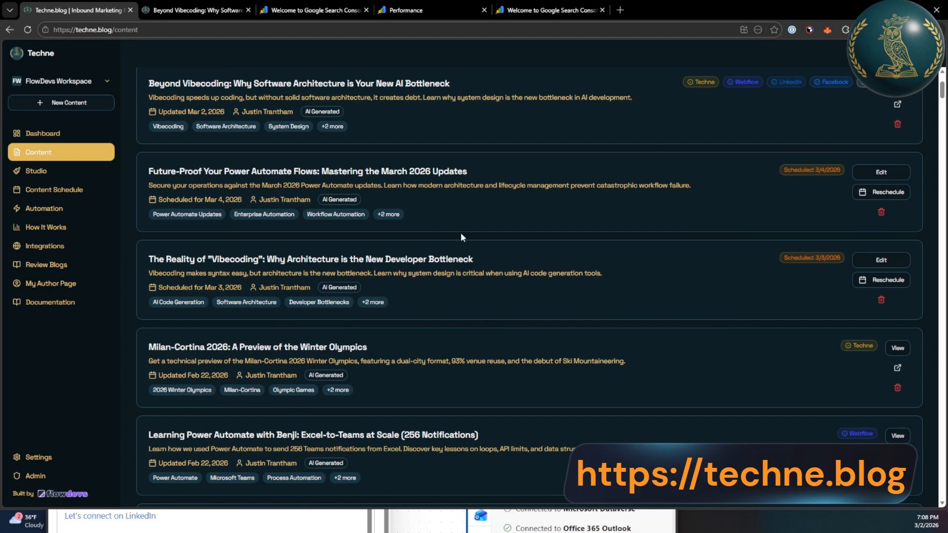
Return to Automation and show the Beast Mode weekly schedule at 12.0 credits per month
click(49, 208)
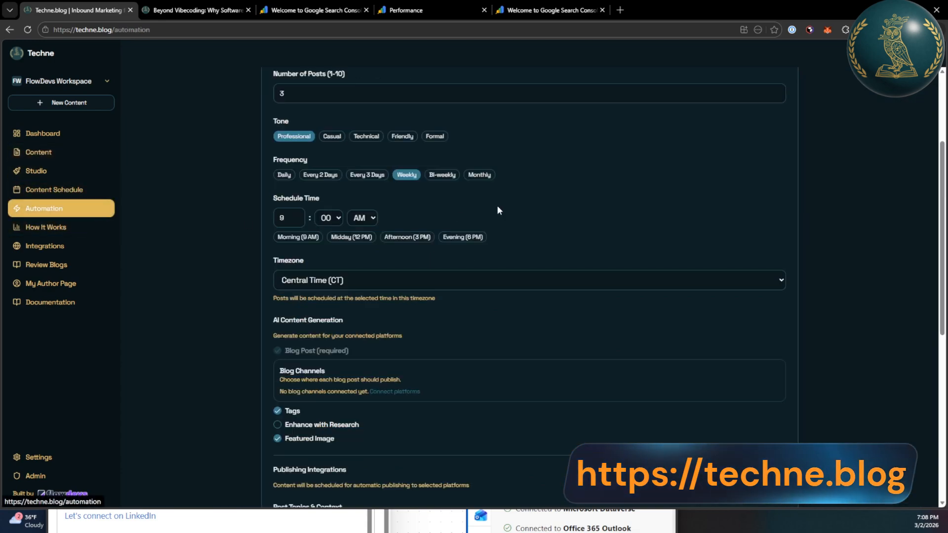
scroll(498, 206, up, 3)
click(333, 247)
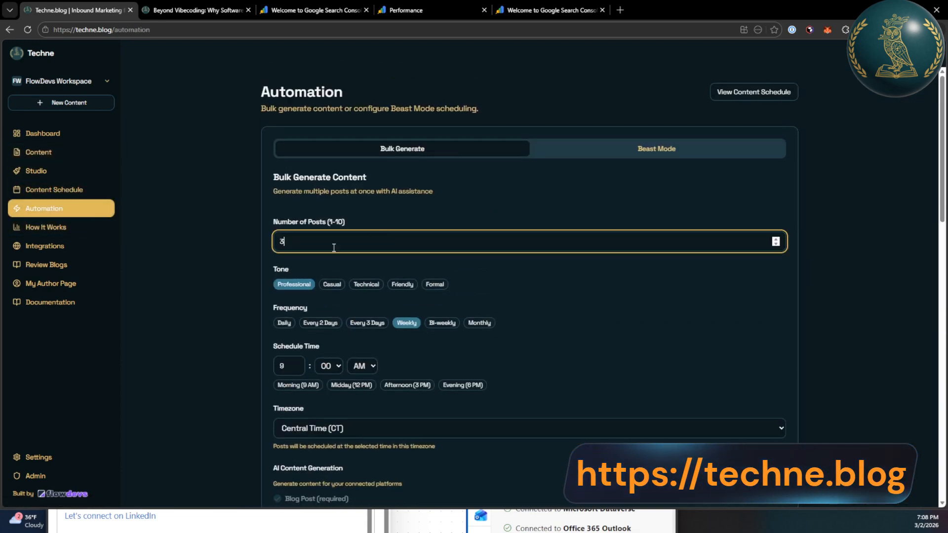
click(661, 148)
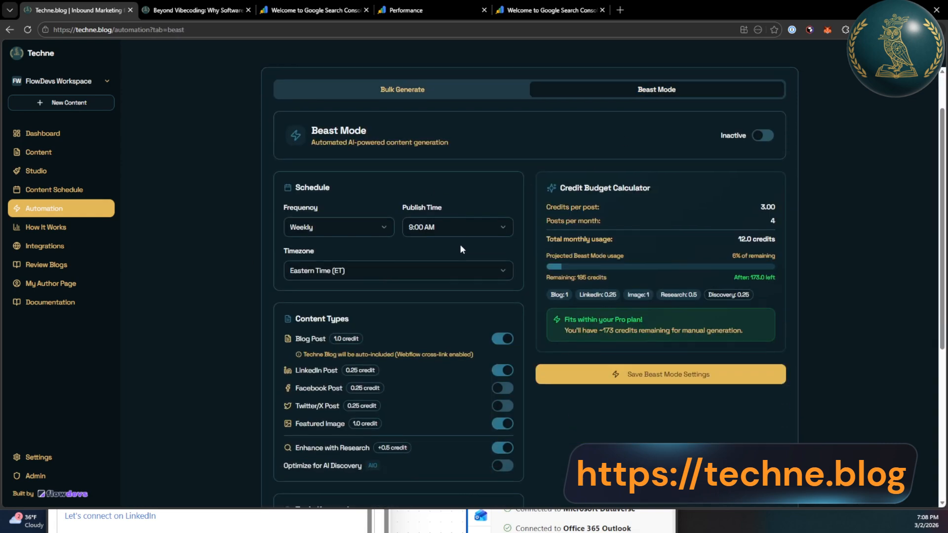
scroll(456, 264, down, 7)
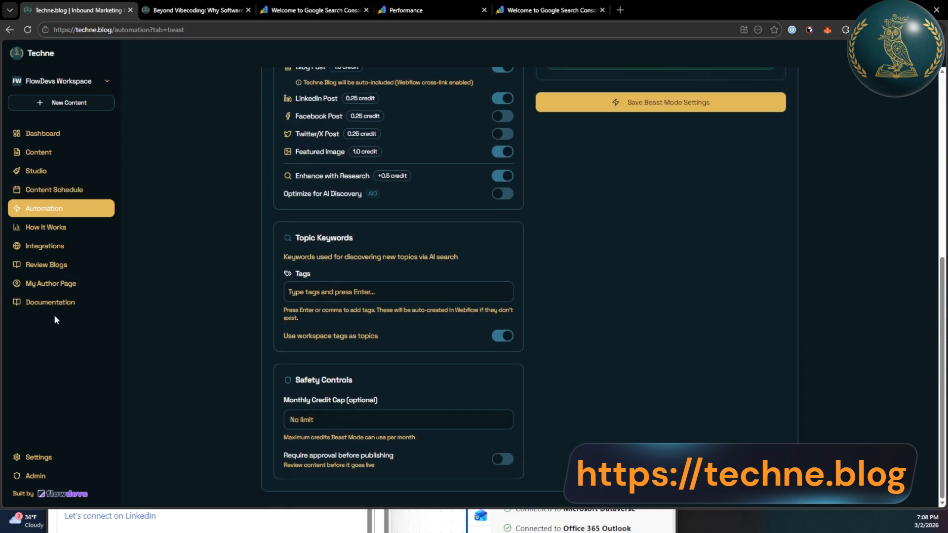
Browse the MCP Server, API Guide and Blog Workflow docs, then return to the Dashboard
click(53, 305)
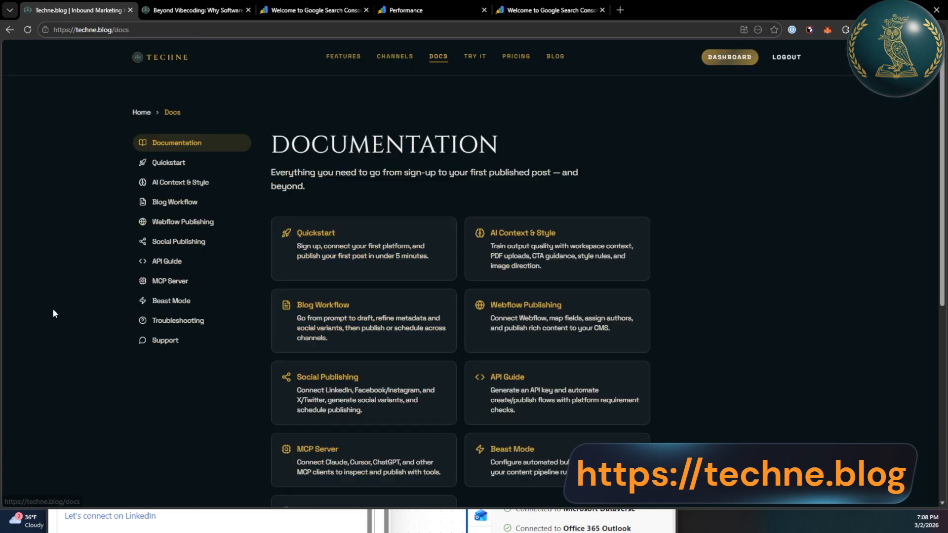
click(203, 282)
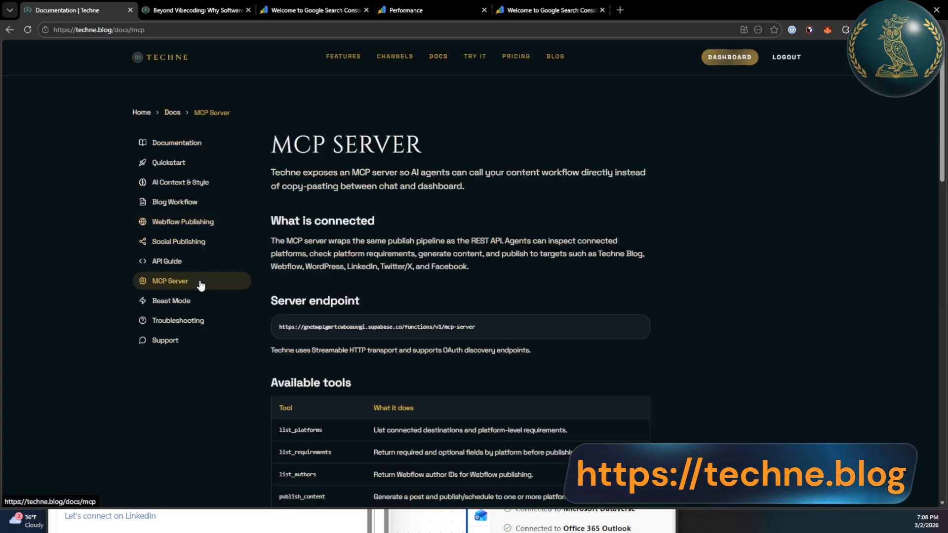
click(191, 266)
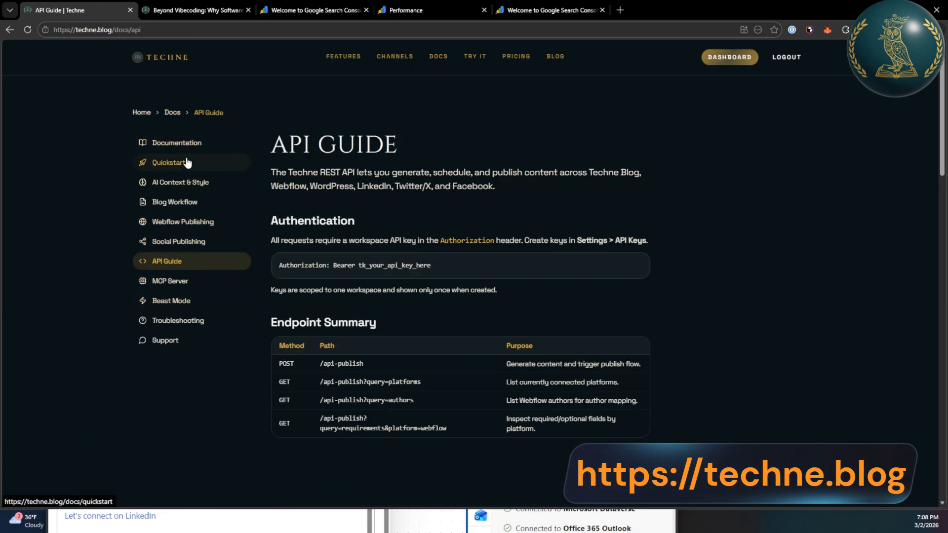
click(174, 205)
scroll(207, 238, down, 5)
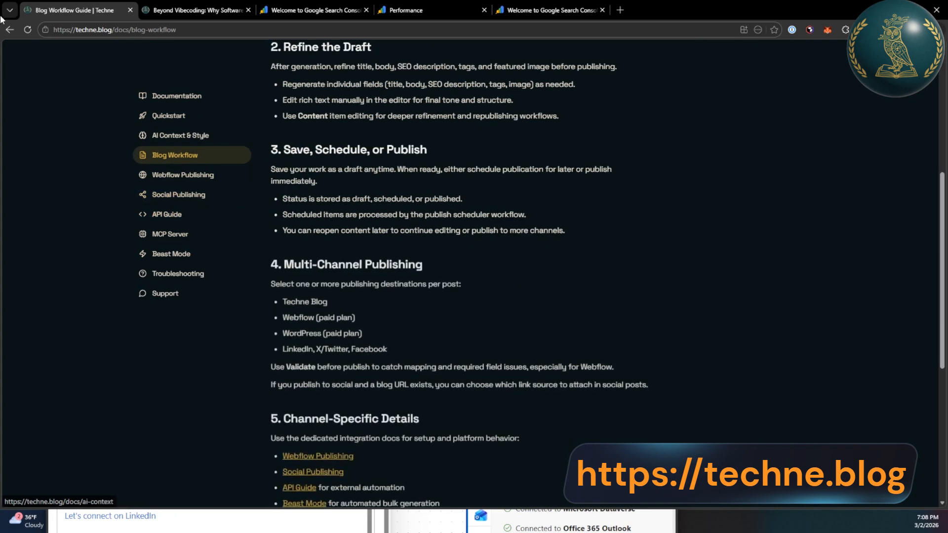
key(alt+Left)
click(11, 29)
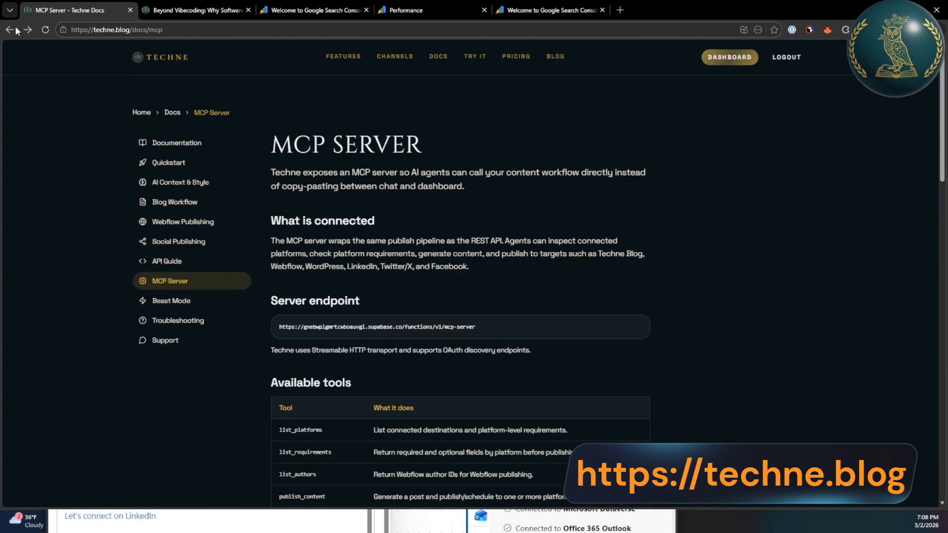
click(11, 29)
click(725, 58)
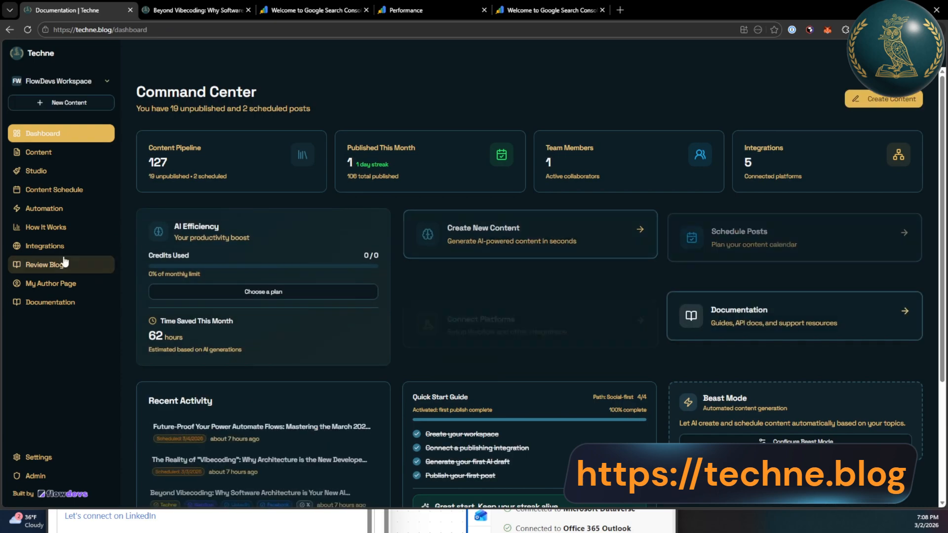
Open account Settings and highlight the bookings page line in Company Context
click(39, 457)
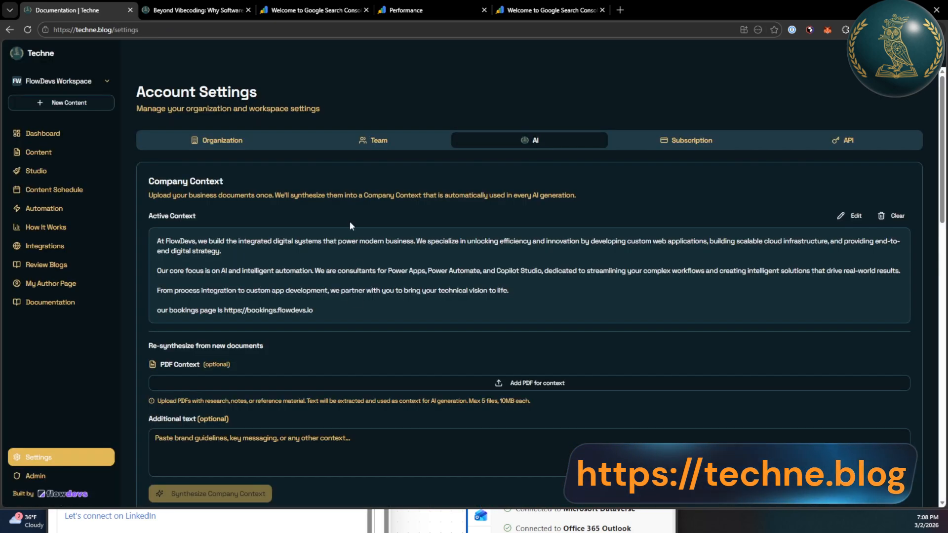
scroll(449, 281, down, 5)
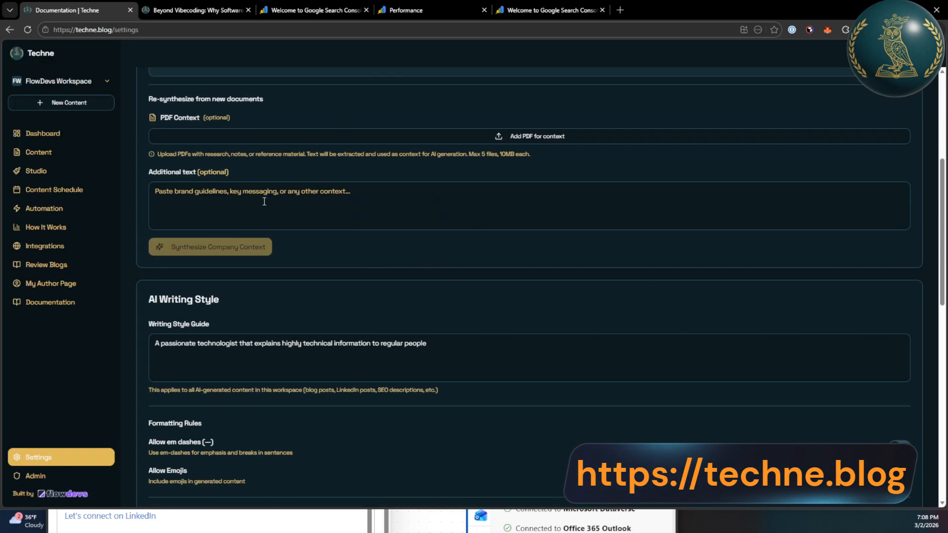
scroll(380, 161, up, 3)
drag(349, 211, 164, 219)
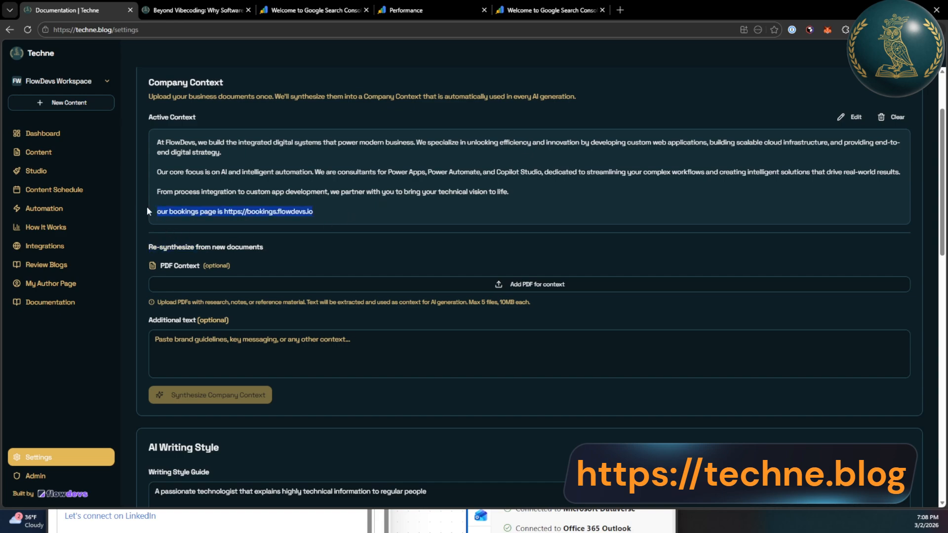
scroll(438, 230, down, 8)
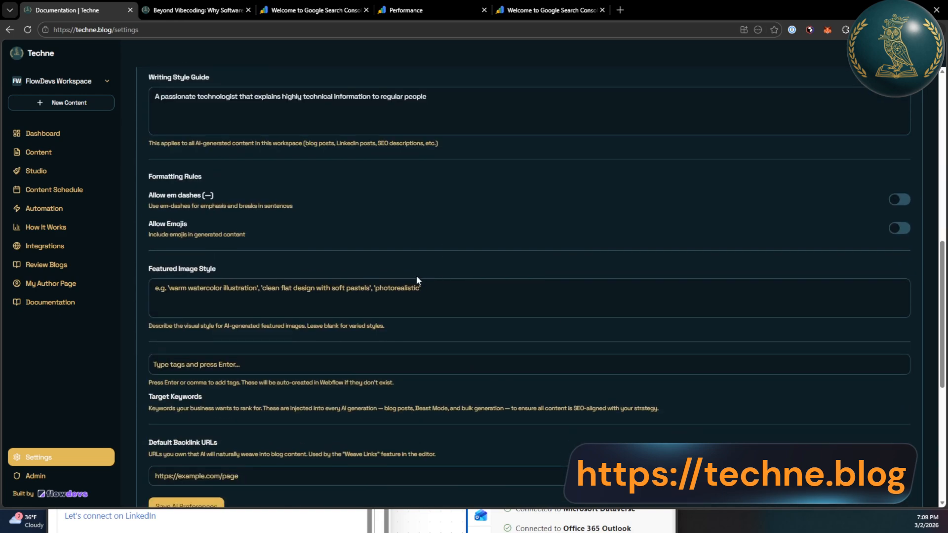
scroll(395, 291, down, 1)
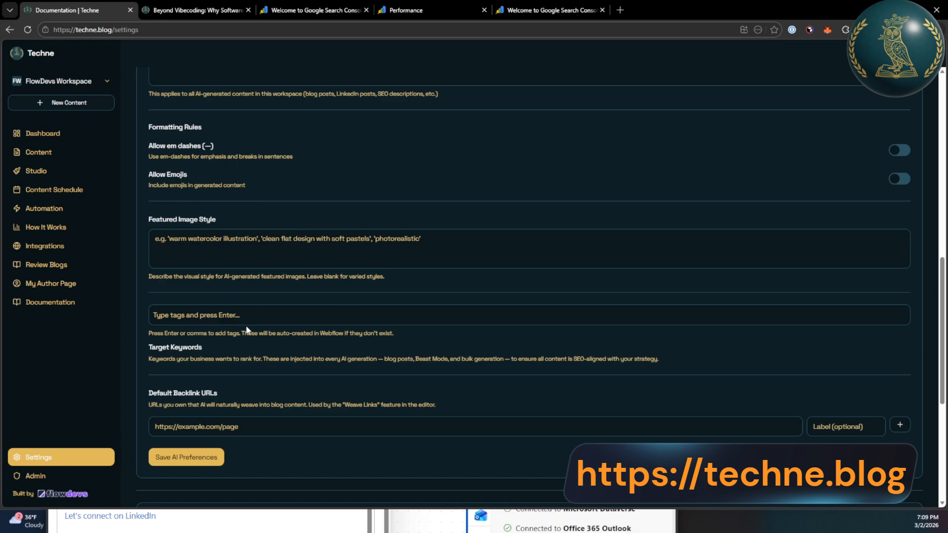
Start a default backlink URL entry, then extend the Power Automate action search to 'send an'
click(250, 431)
scroll(313, 405, down, 6)
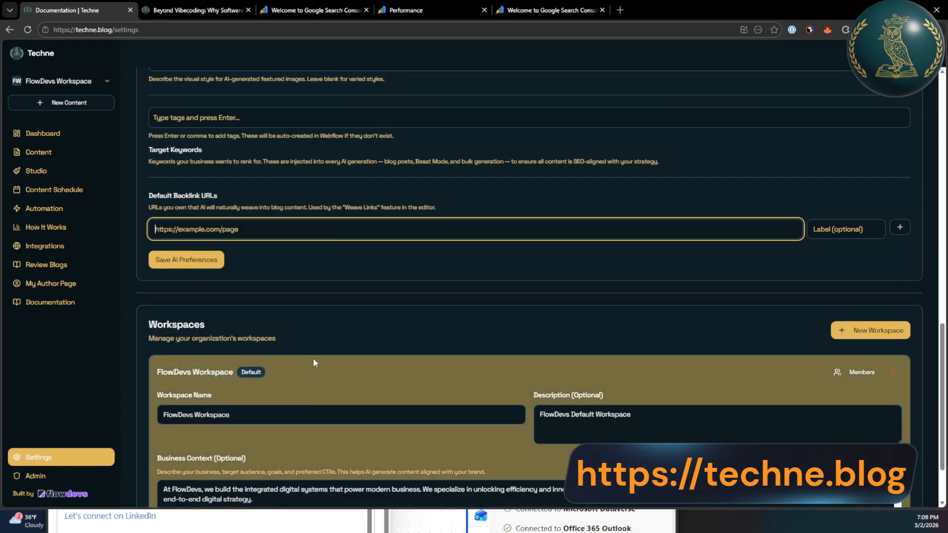
scroll(362, 423, up, 16)
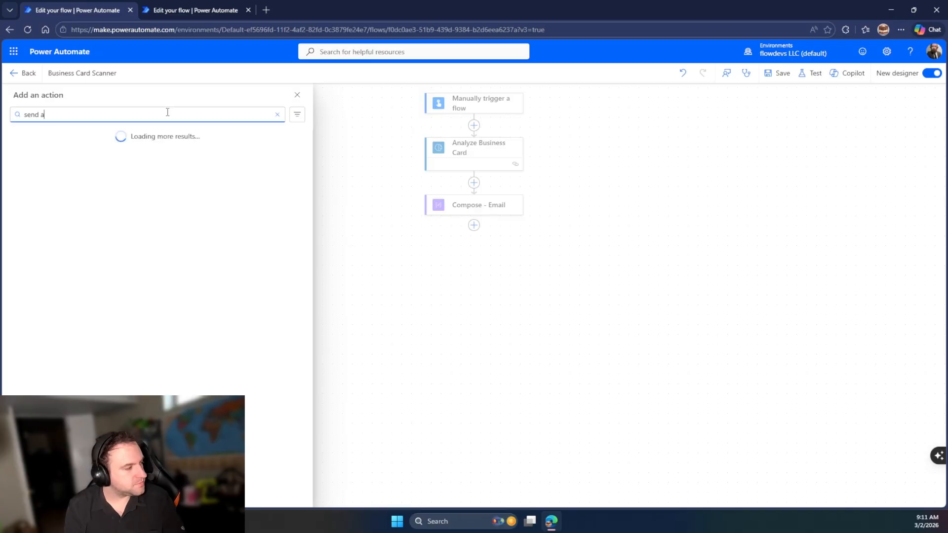
text(an)
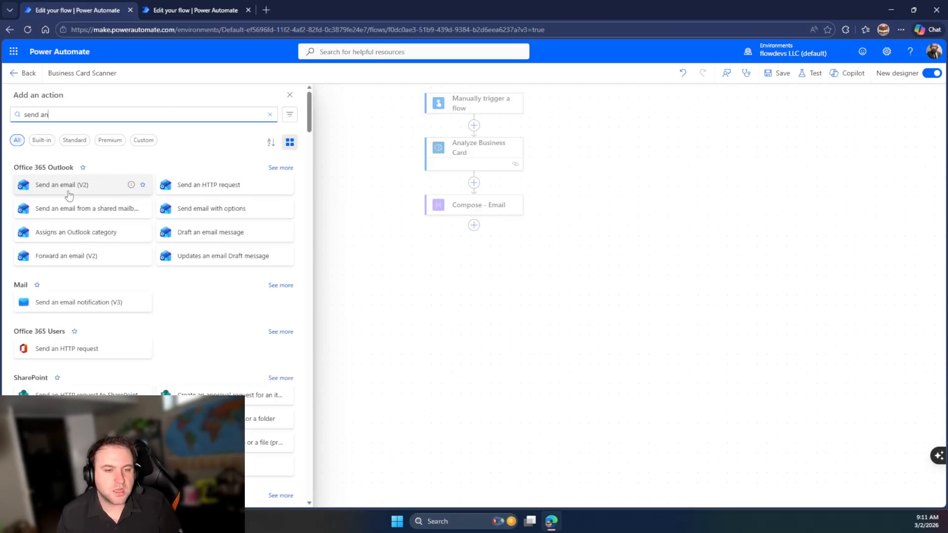
Add the Send an email (V2) action and begin filling in its recipient
click(58, 189)
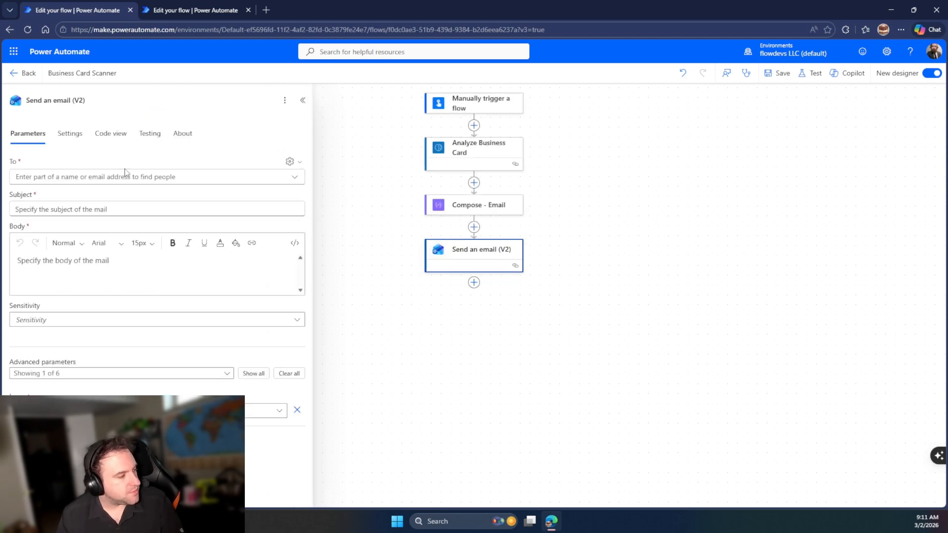
click(127, 175)
click(299, 179)
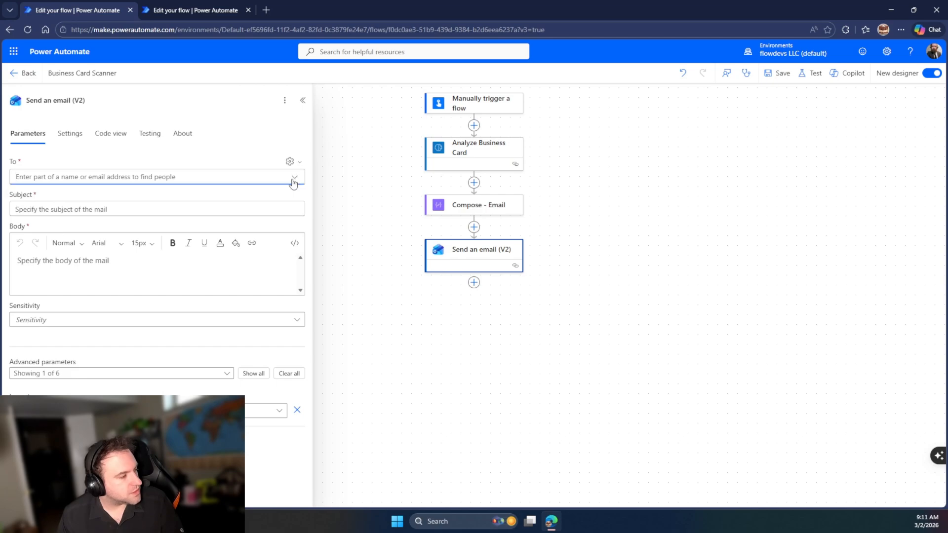
click(293, 180)
click(178, 179)
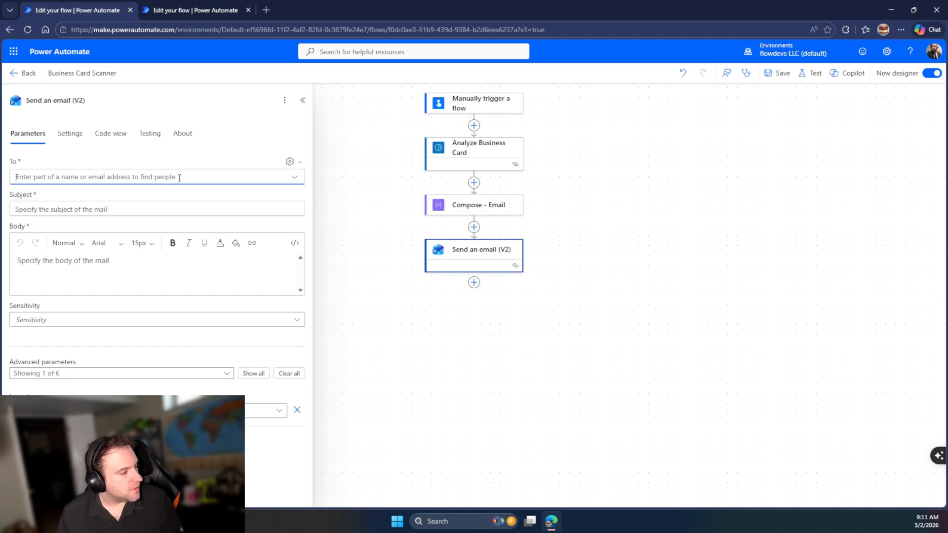
Set the To field as a custom value using the Compose - Email Outputs
click(299, 162)
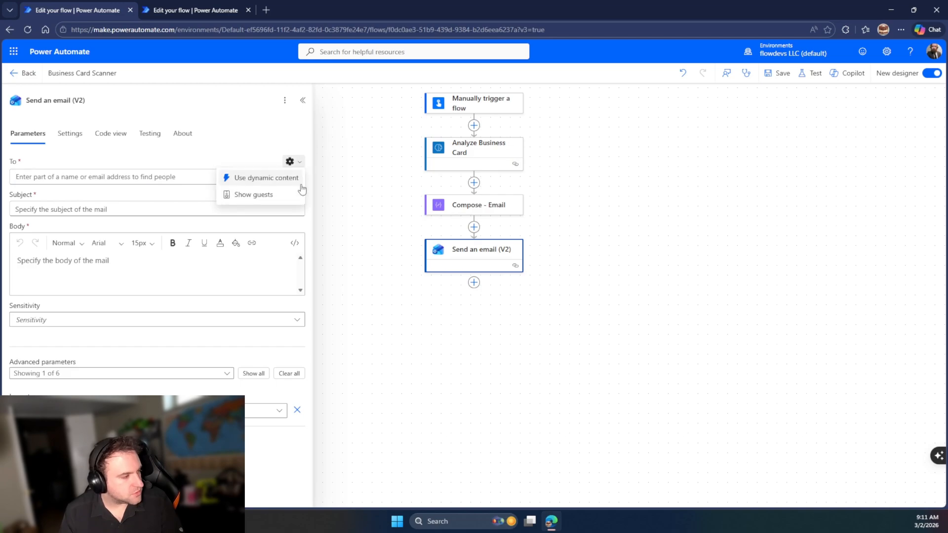
click(266, 191)
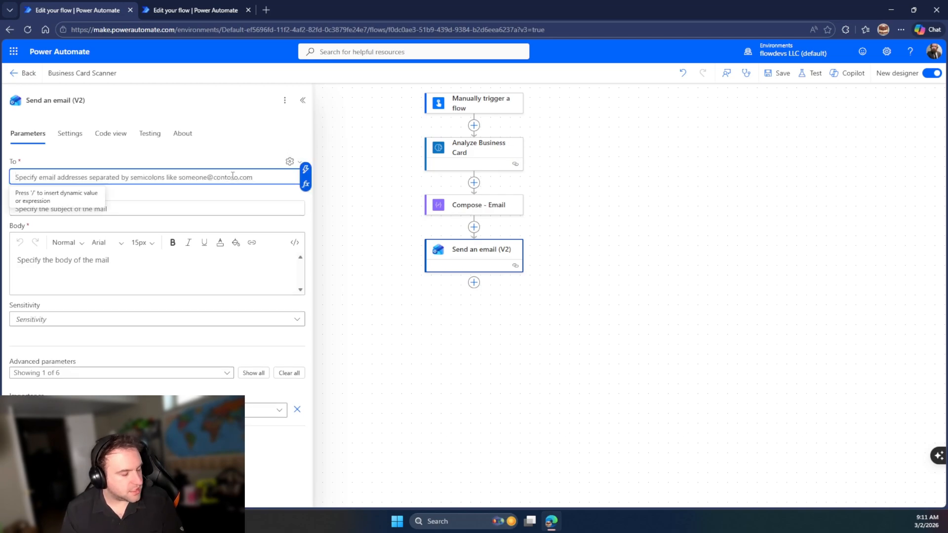
text(/)
click(69, 198)
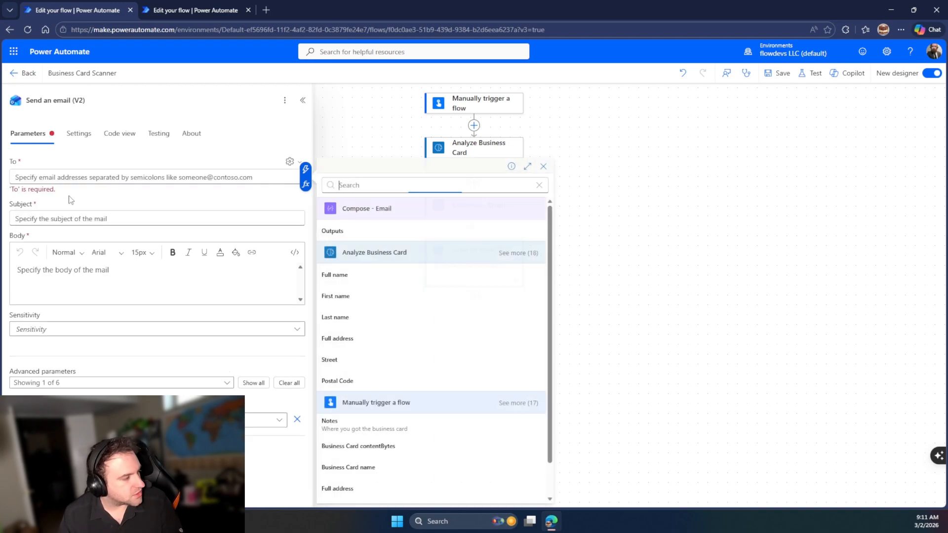
click(350, 228)
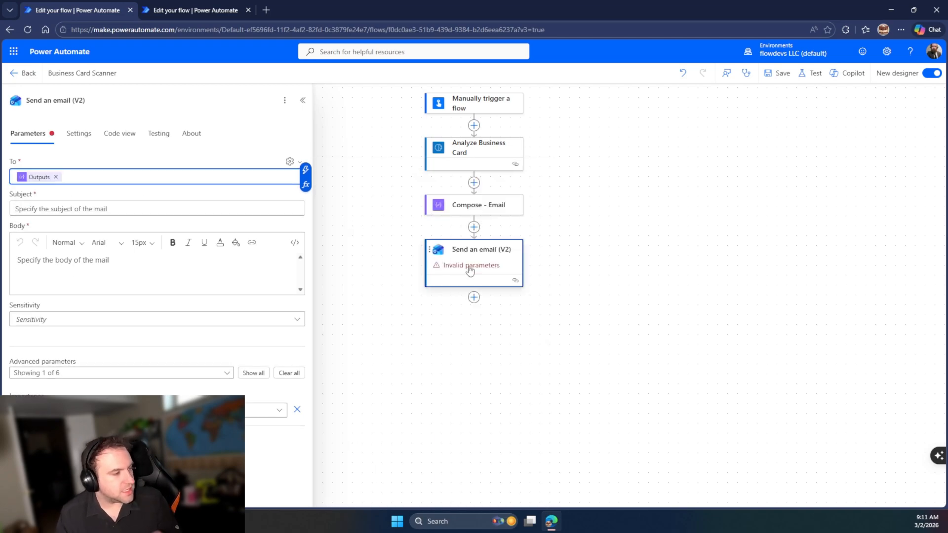
click(119, 208)
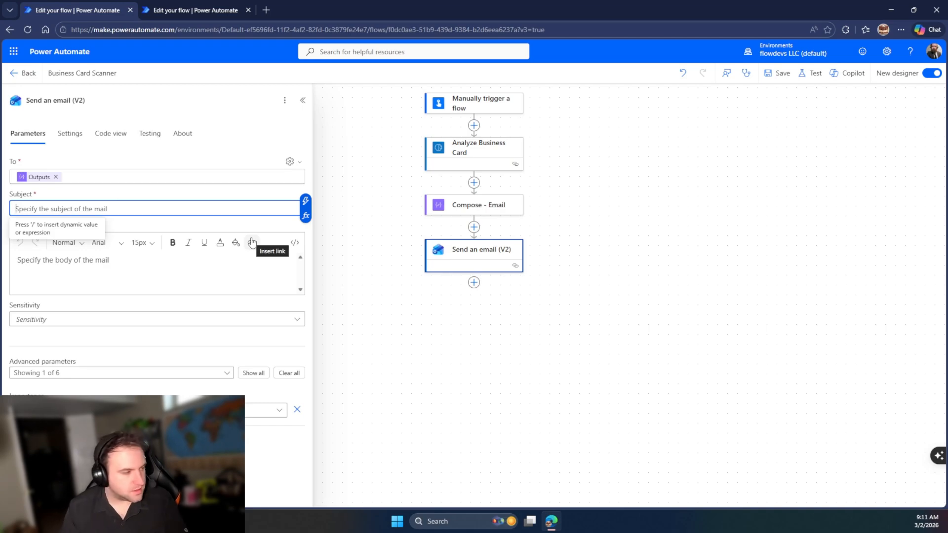
click(195, 10)
Inspect the Syntex flow's failed email step and open that flow for editing
scroll(464, 322, down, 1)
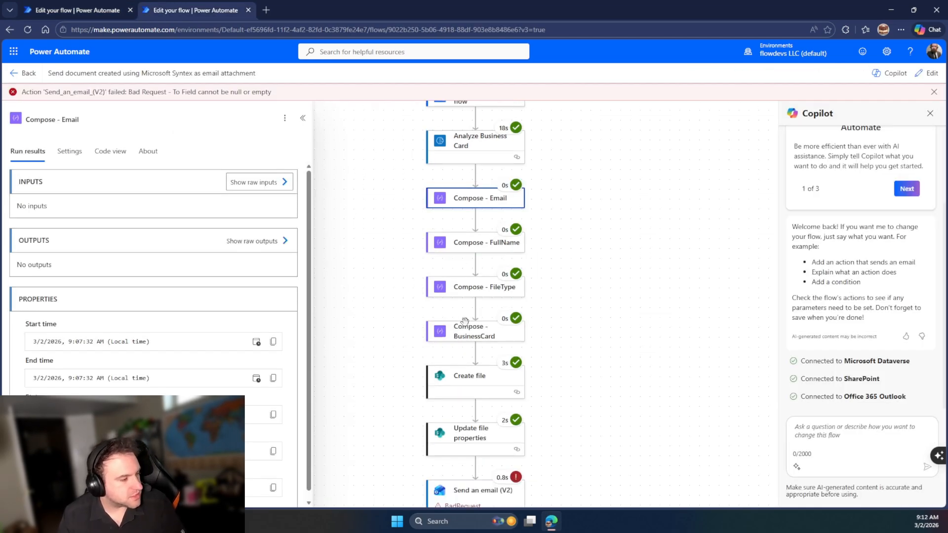
scroll(464, 322, down, 2)
click(445, 393)
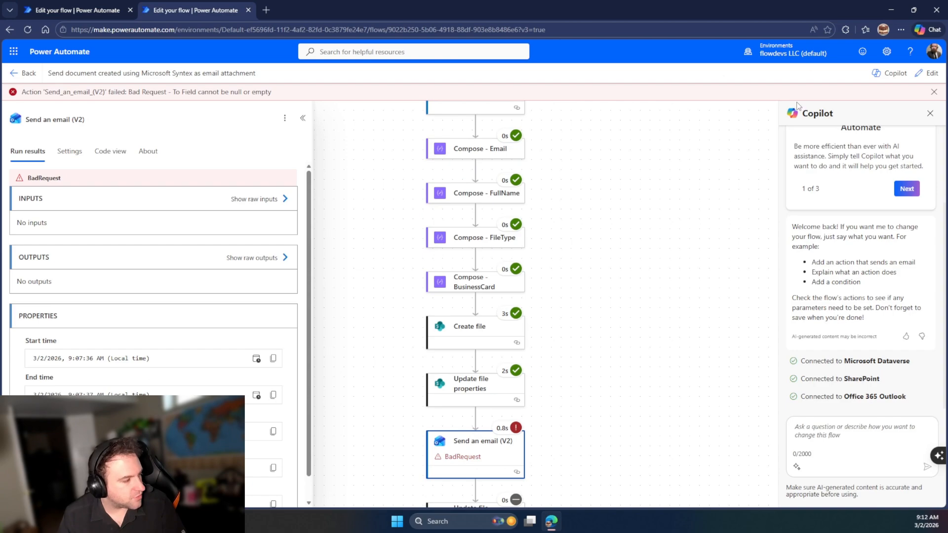
click(926, 73)
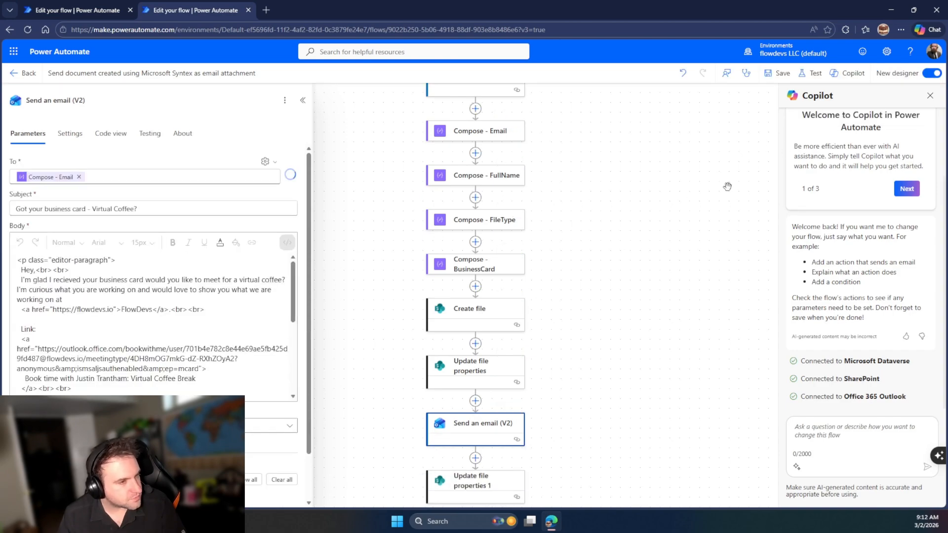
Copy the subject 'Got your business card - Virtual Coffee?' into the scanner flow's email
scroll(514, 370, down, 2)
click(152, 210)
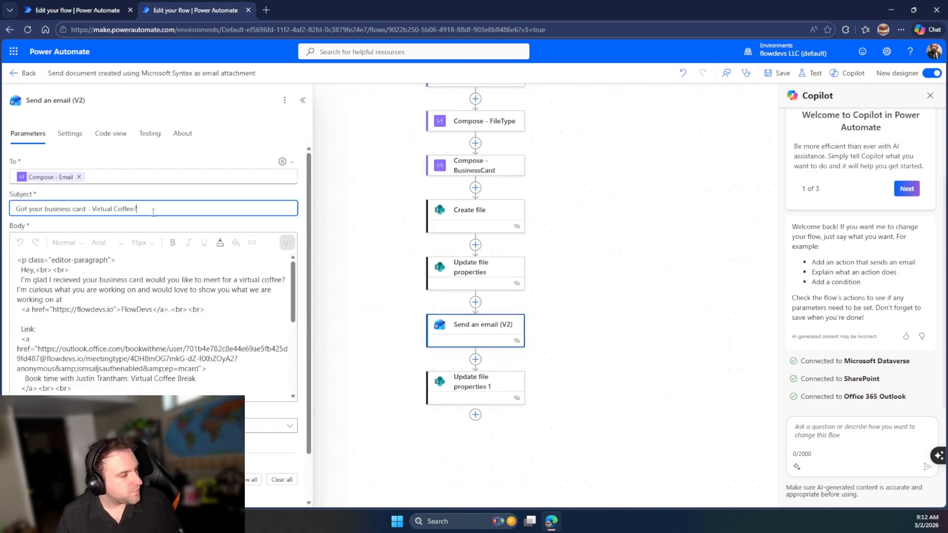
key(ctrl+a)
key(ctrl+c)
key(ctrl+shift+Tab)
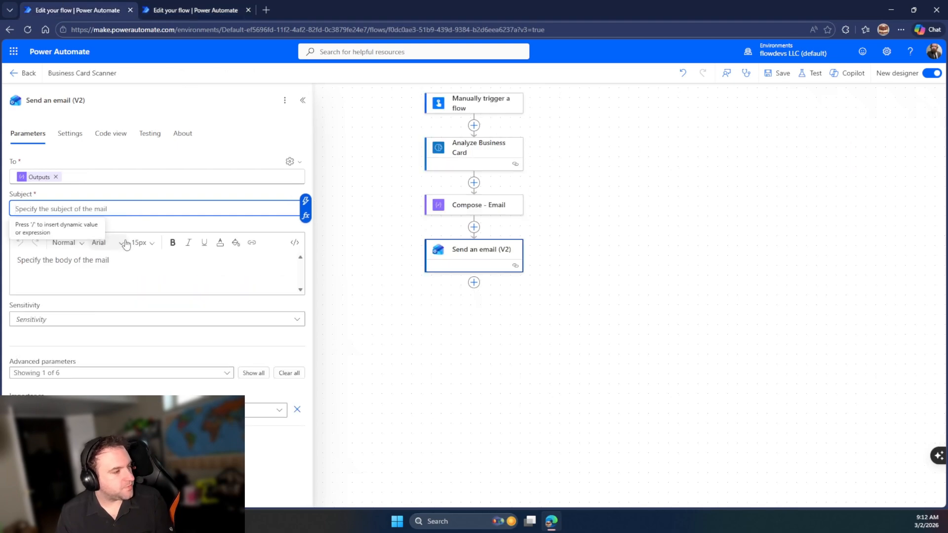
key(ctrl+v)
Switch the scanner email Body to code view and copy the reference flow's body HTML
click(95, 286)
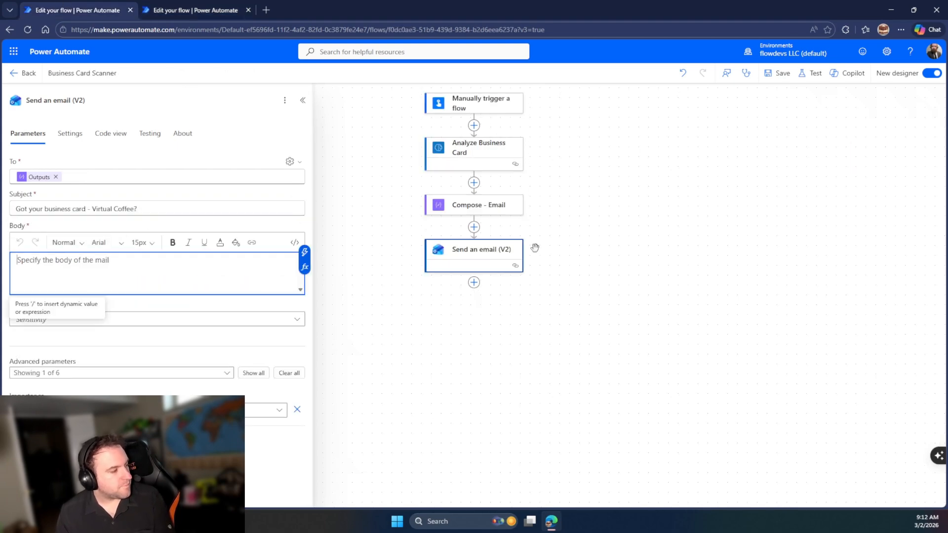
click(293, 242)
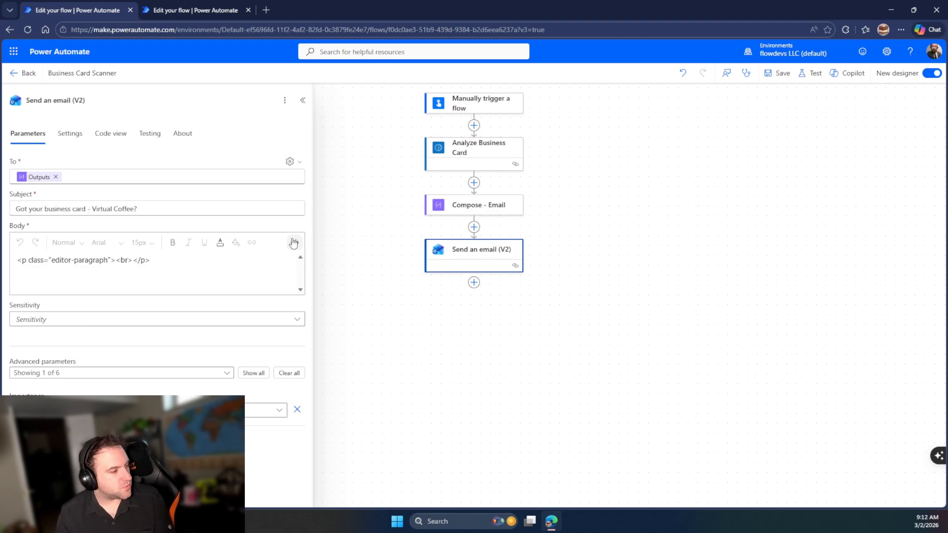
click(204, 5)
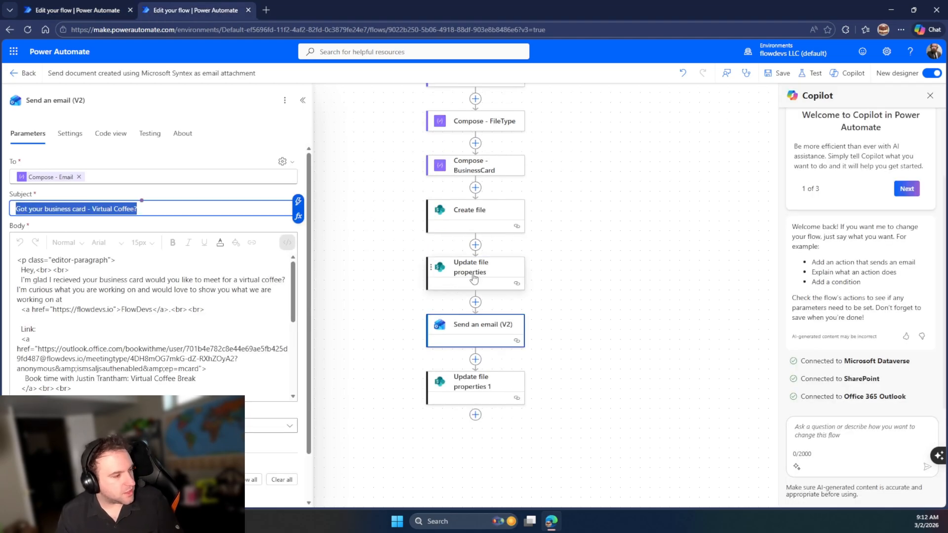
scroll(468, 202, up, 1)
scroll(469, 203, up, 1)
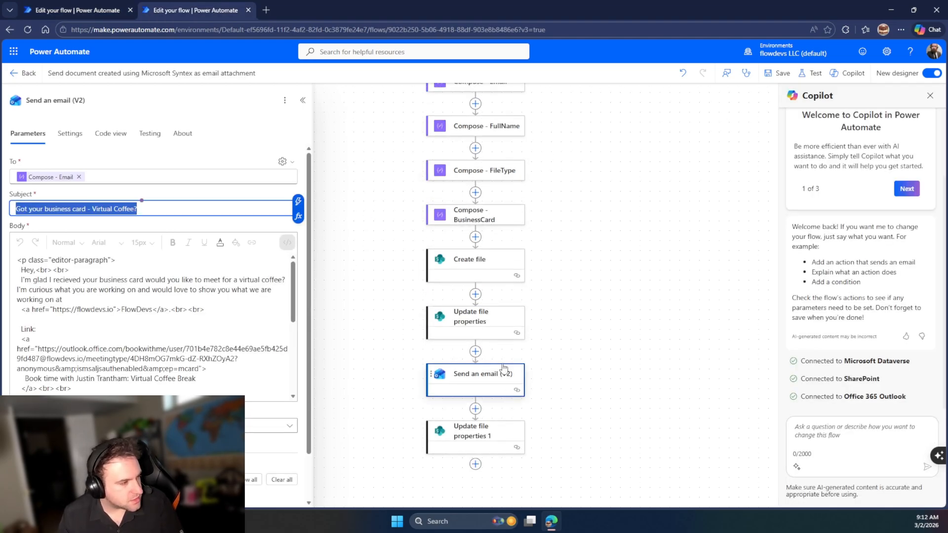
click(486, 391)
click(203, 332)
key(ctrl+a)
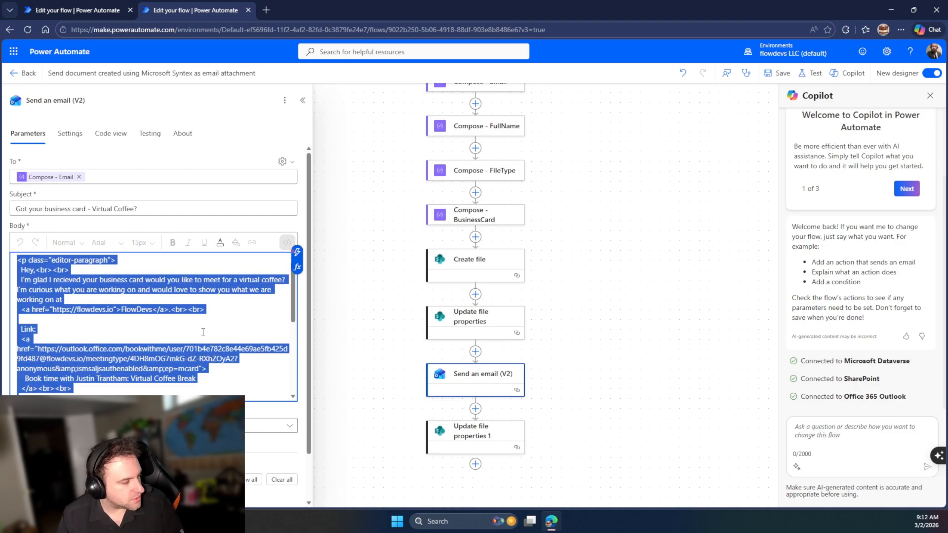
key(alt+Tab)
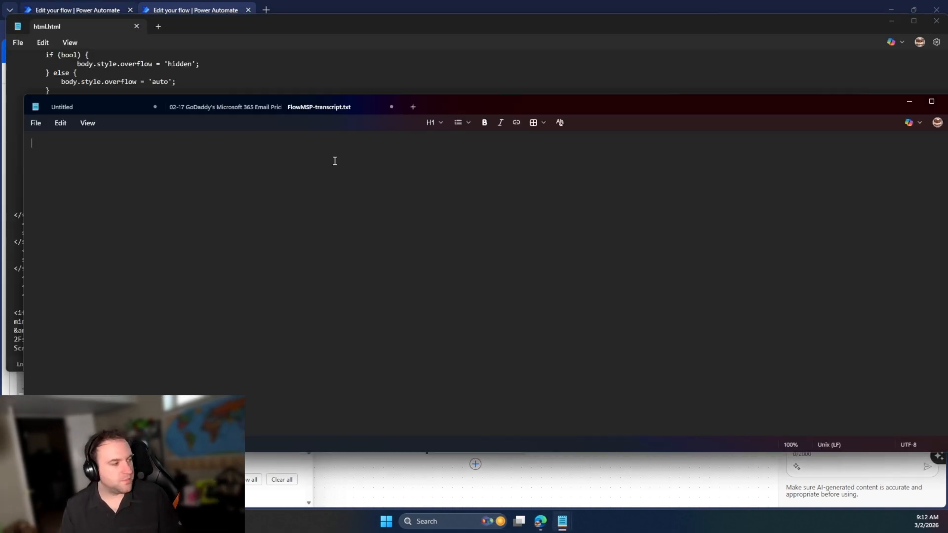
Close the html.html note and replace the day by day note's text with the email HTML
click(377, 76)
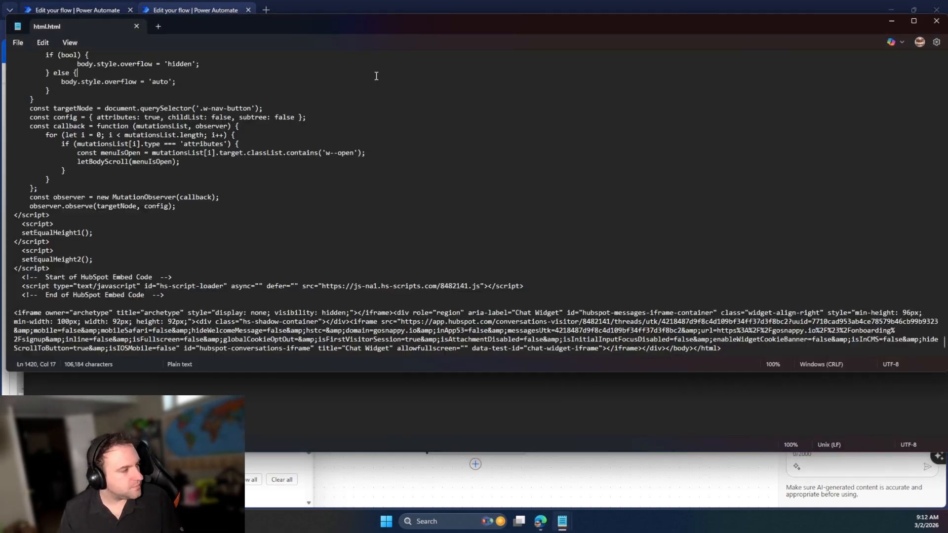
click(935, 21)
click(349, 257)
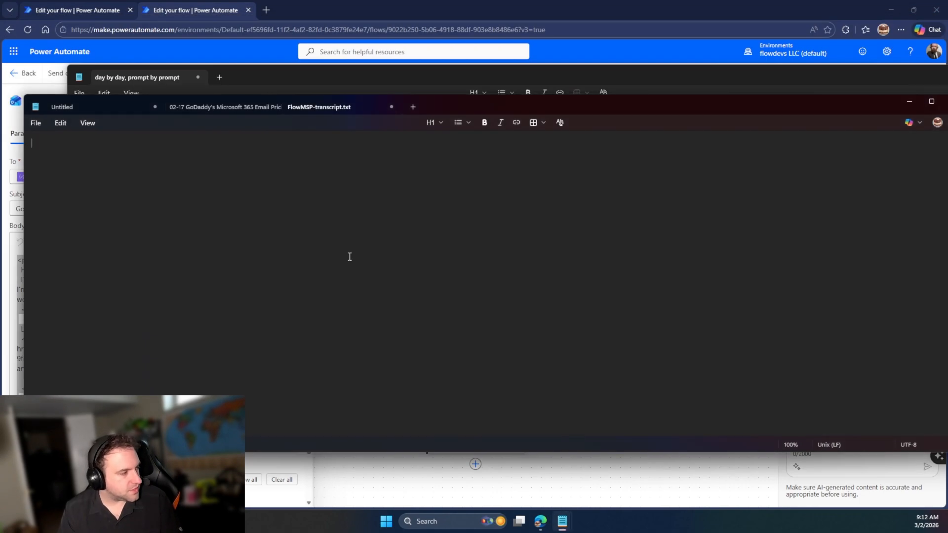
click(715, 74)
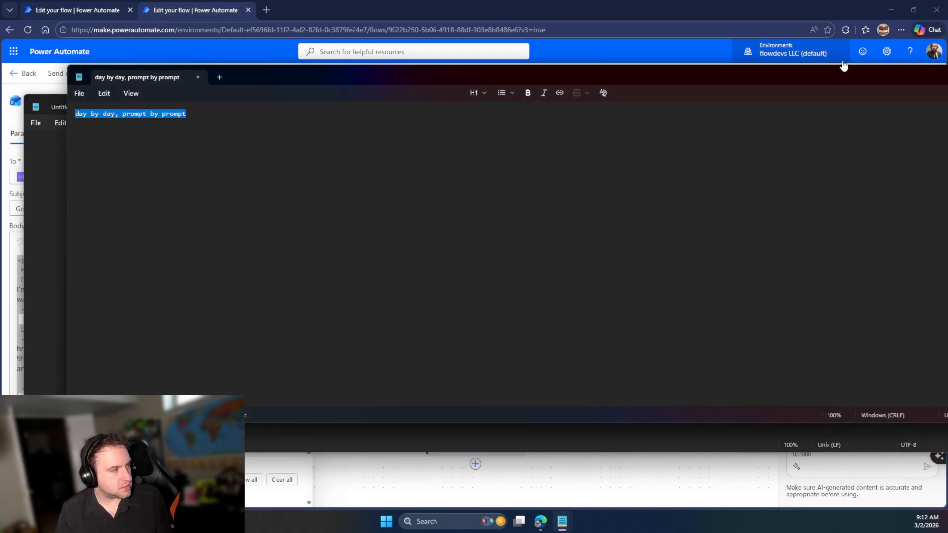
click(755, 62)
click(660, 224)
key(alt+Tab)
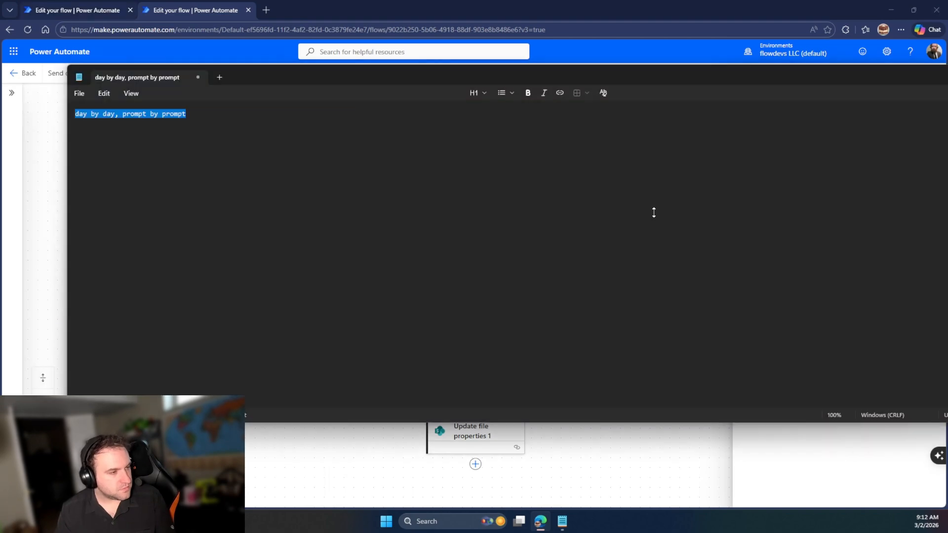
key(ctrl+v)
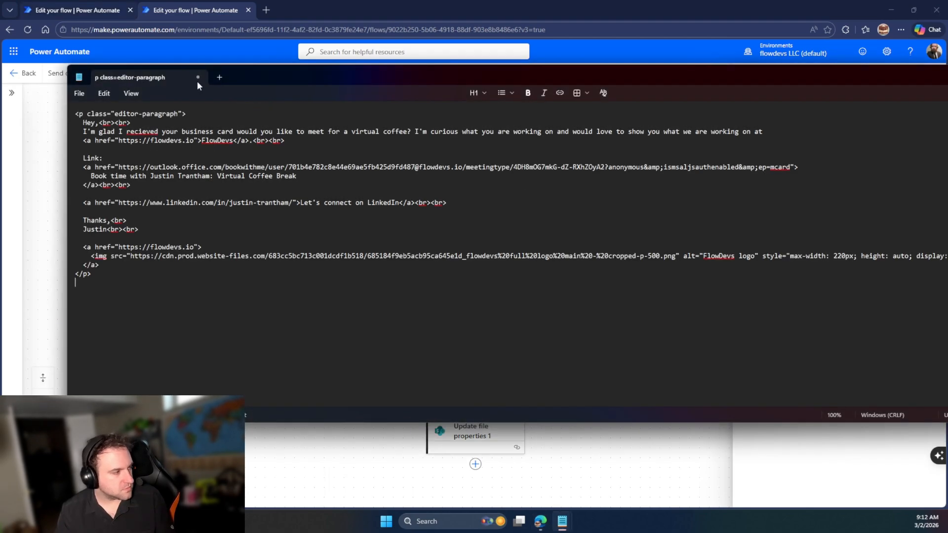
Save the note as test.html with type All files, replacing the existing file
click(76, 93)
click(101, 203)
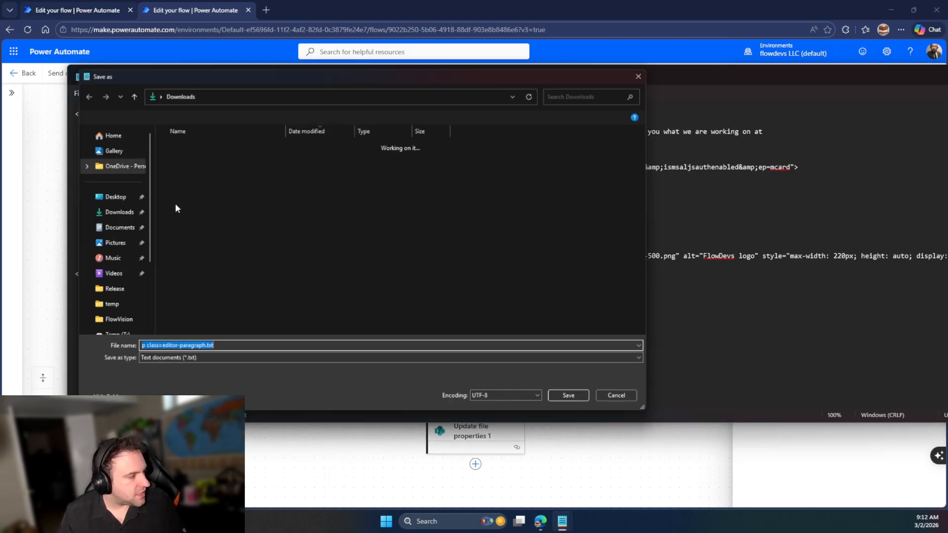
text(test.)
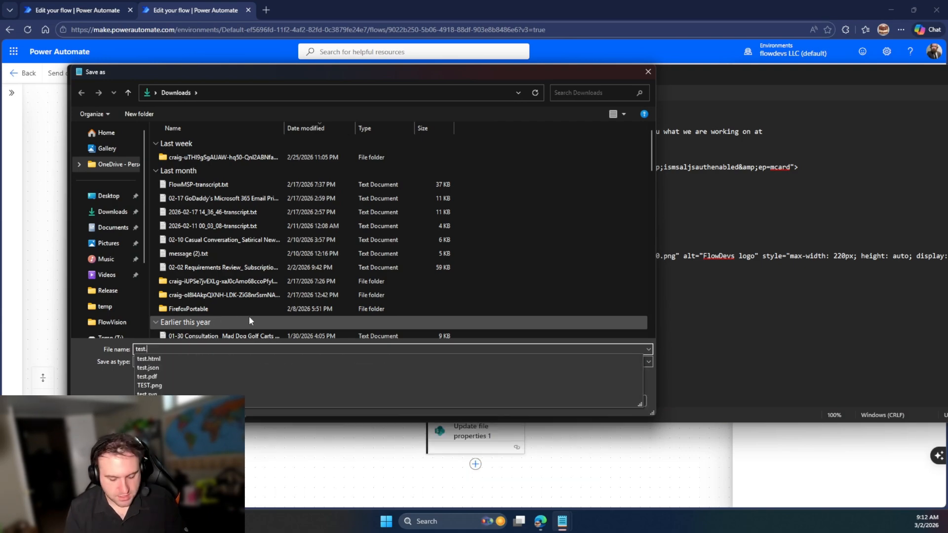
text(html)
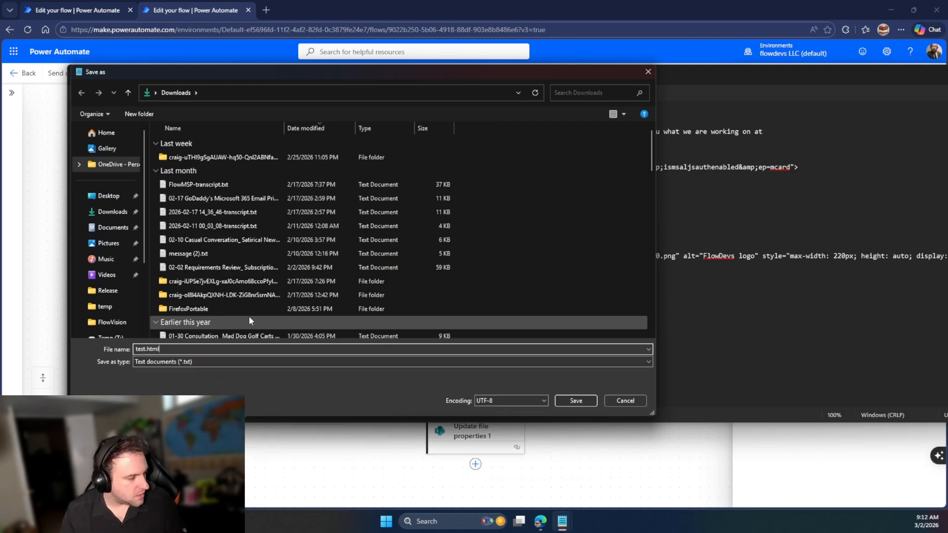
click(238, 363)
click(216, 379)
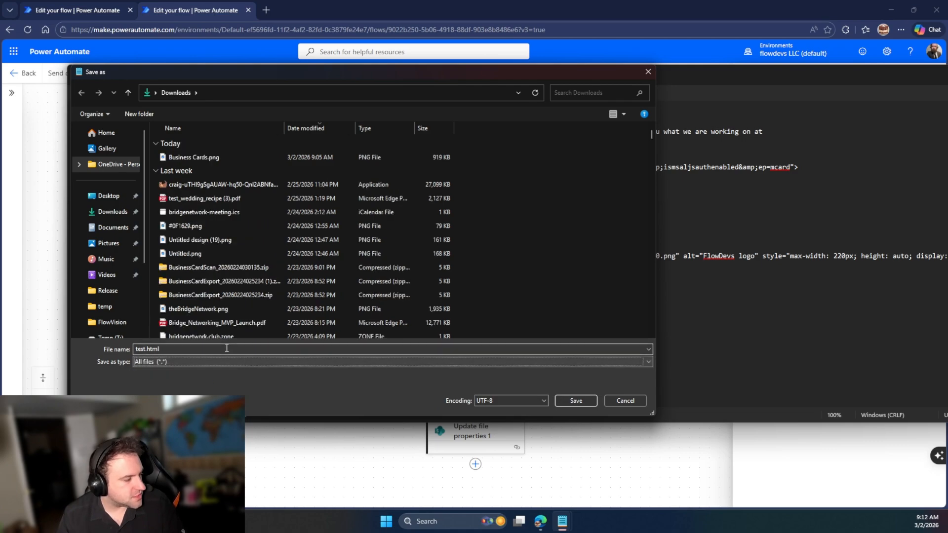
click(567, 401)
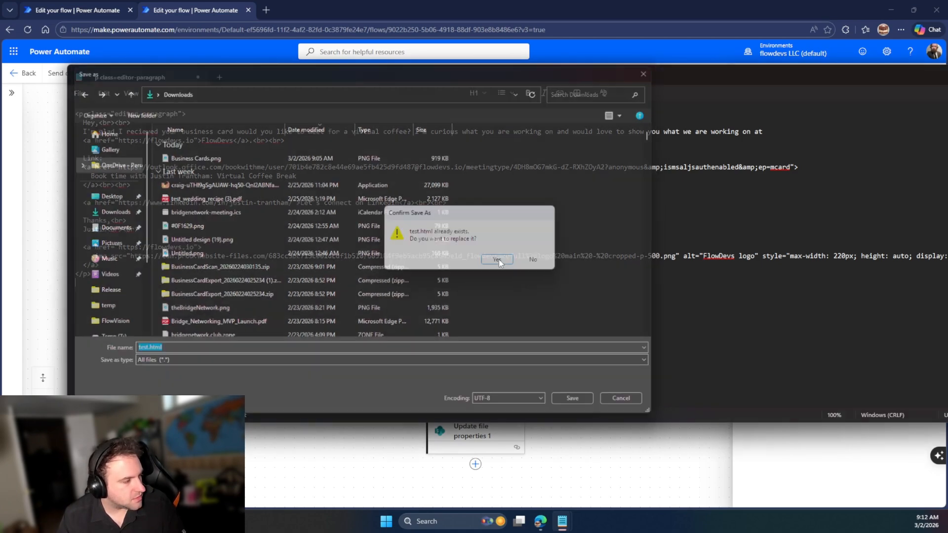
click(498, 260)
drag(529, 78, 947, 124)
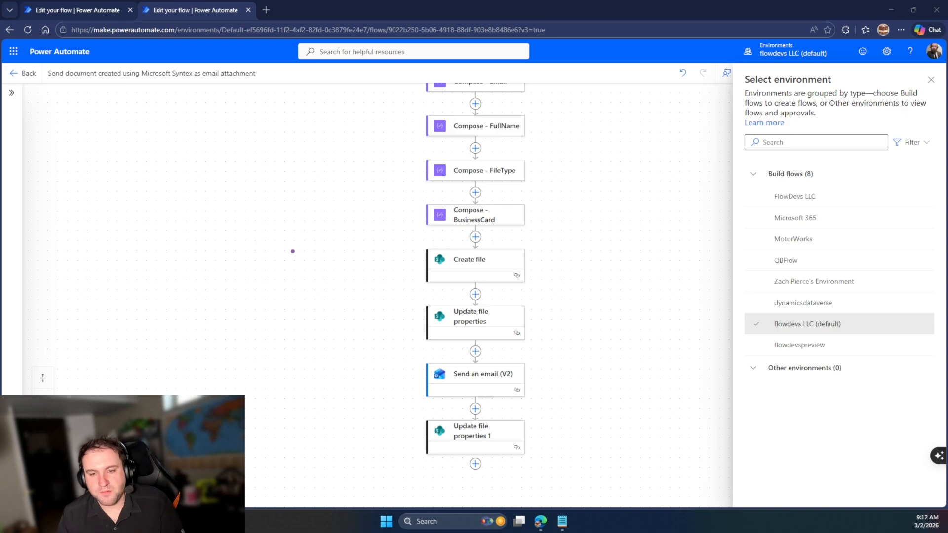
Review the test.html email preview, selecting its message text and the booking link text
drag(288, 206, 6, 45)
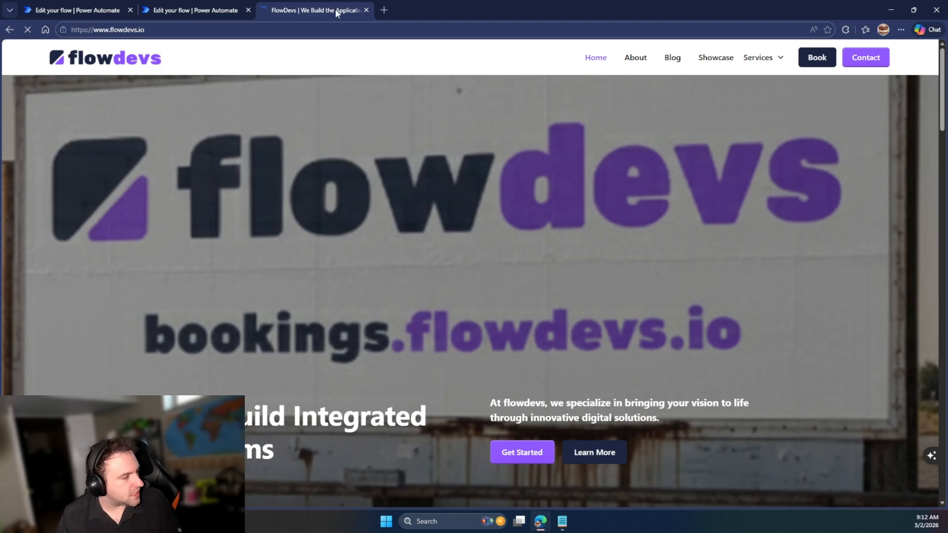
click(186, 8)
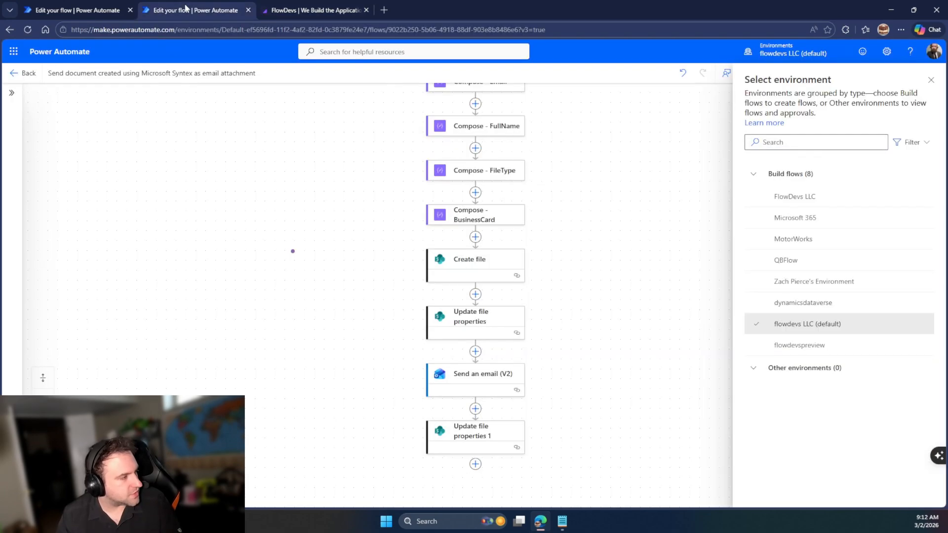
click(288, 12)
click(9, 30)
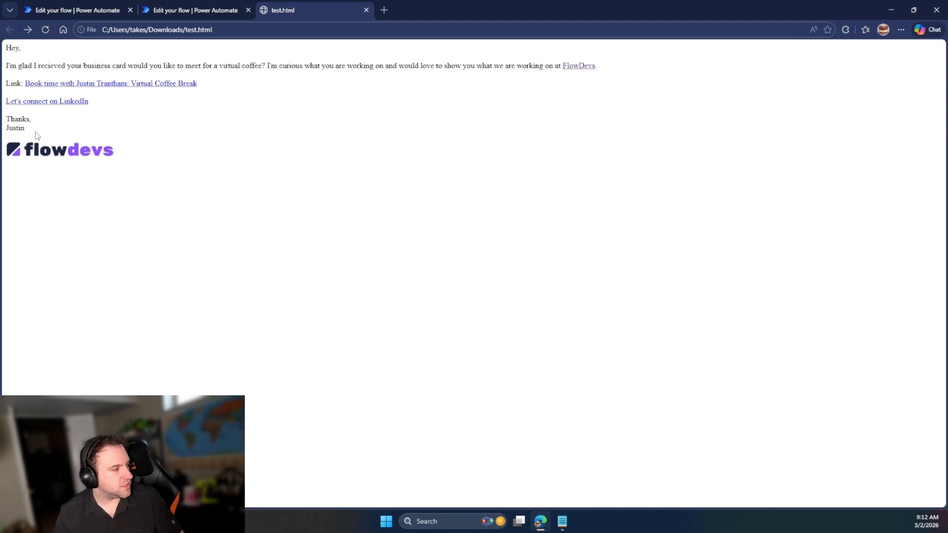
drag(23, 120, 52, 120)
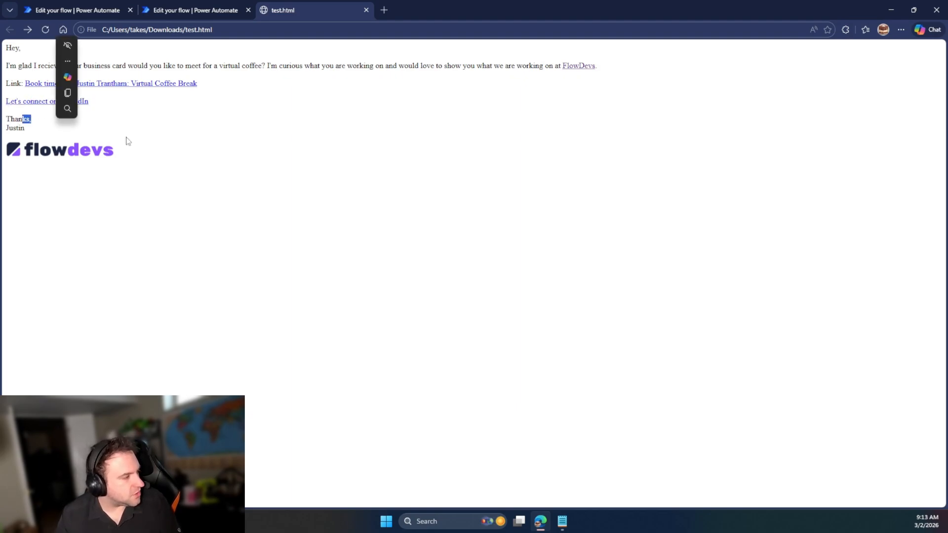
click(130, 139)
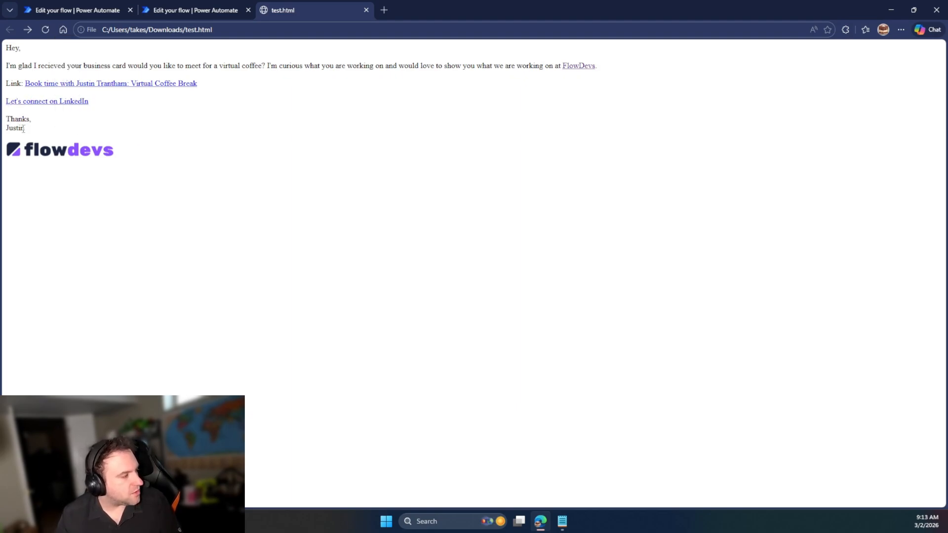
drag(23, 128, 7, 48)
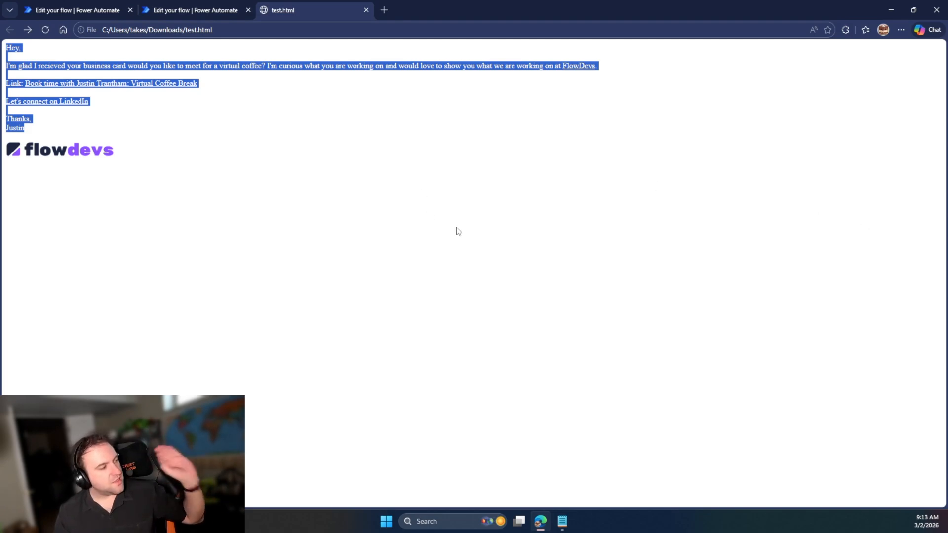
click(162, 111)
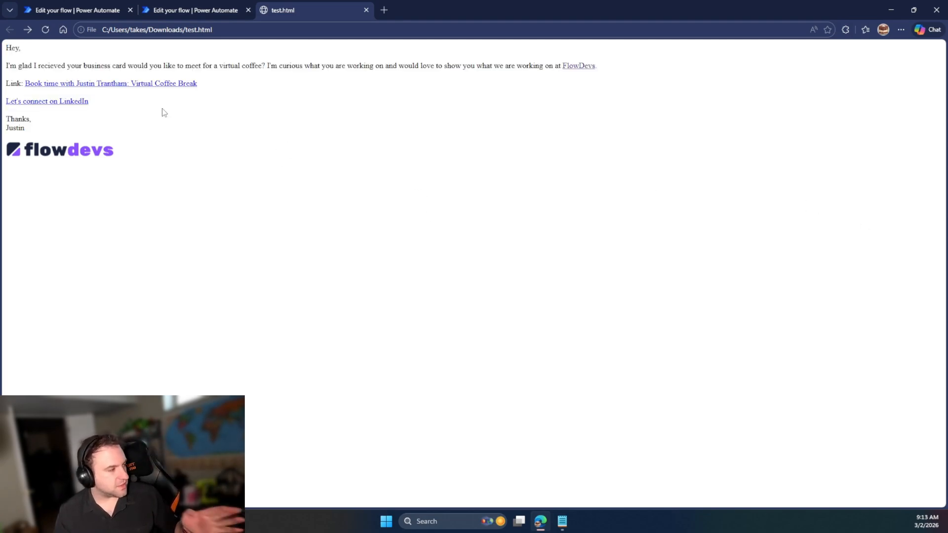
drag(199, 85, 24, 83)
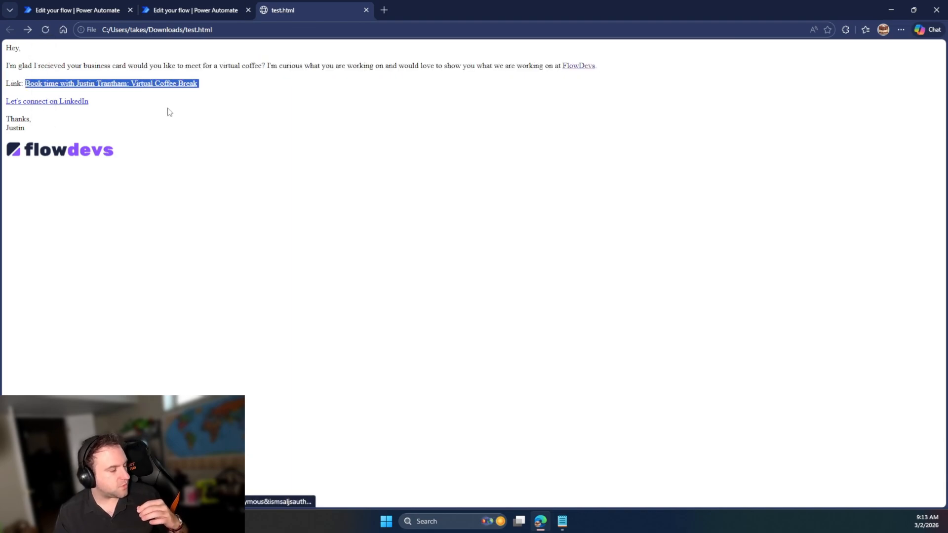
click(207, 10)
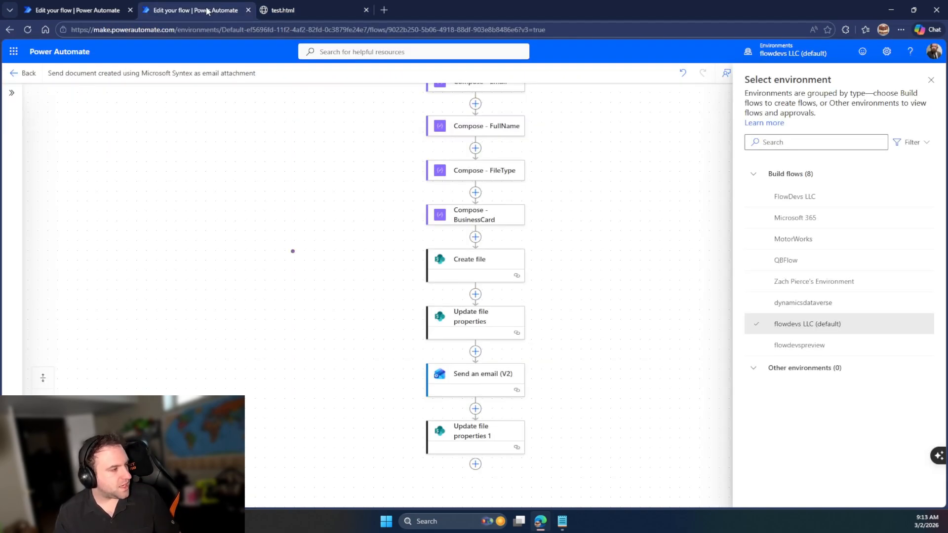
Insert a Compose action between Compose - Email and Send an email (V2)
click(111, 7)
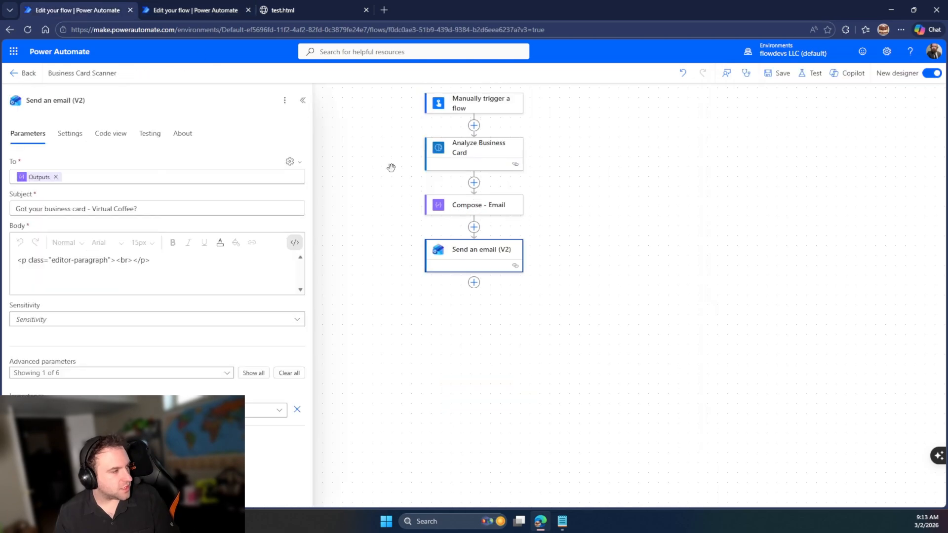
click(473, 227)
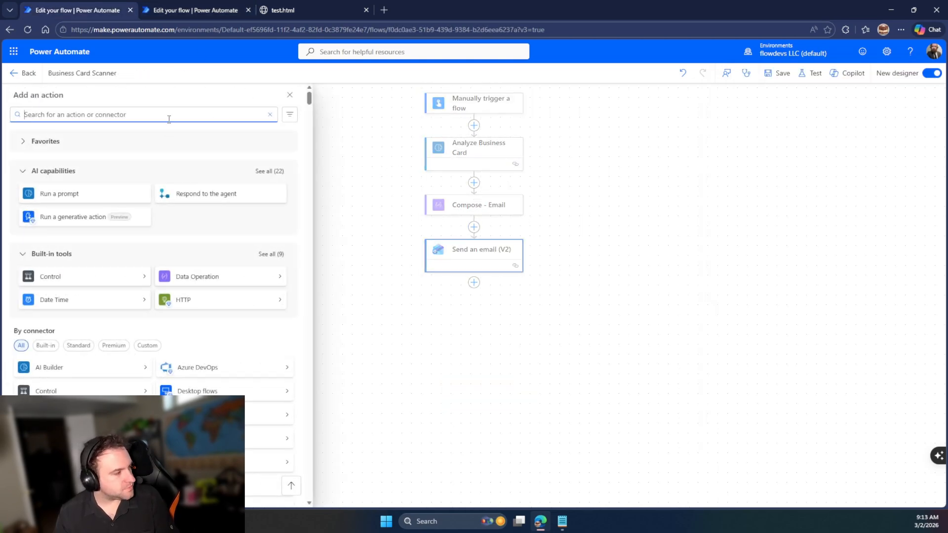
text(compose)
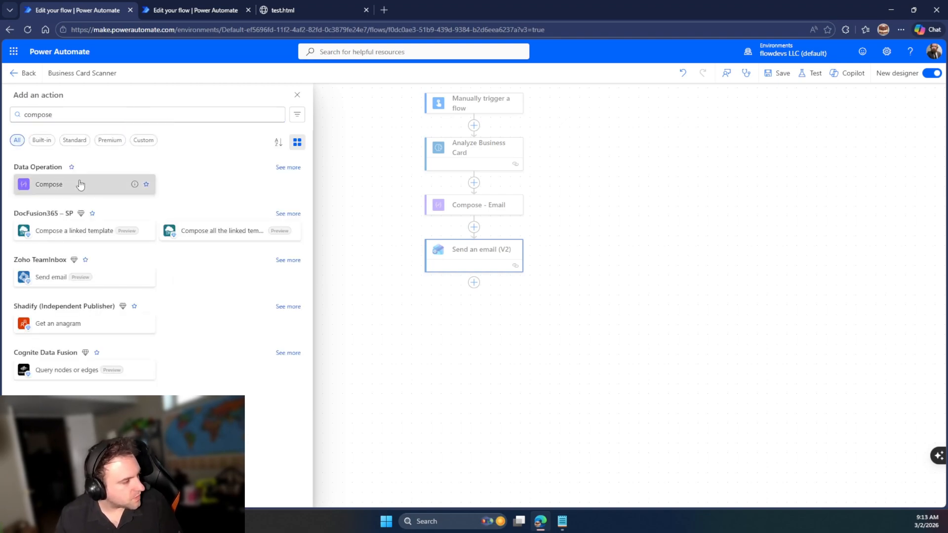
click(44, 184)
click(186, 172)
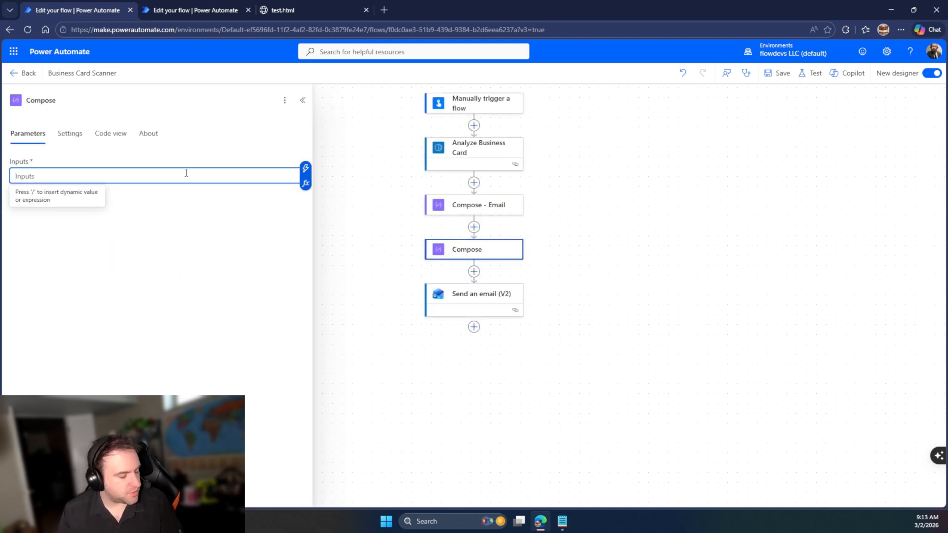
text(Lininkedin)
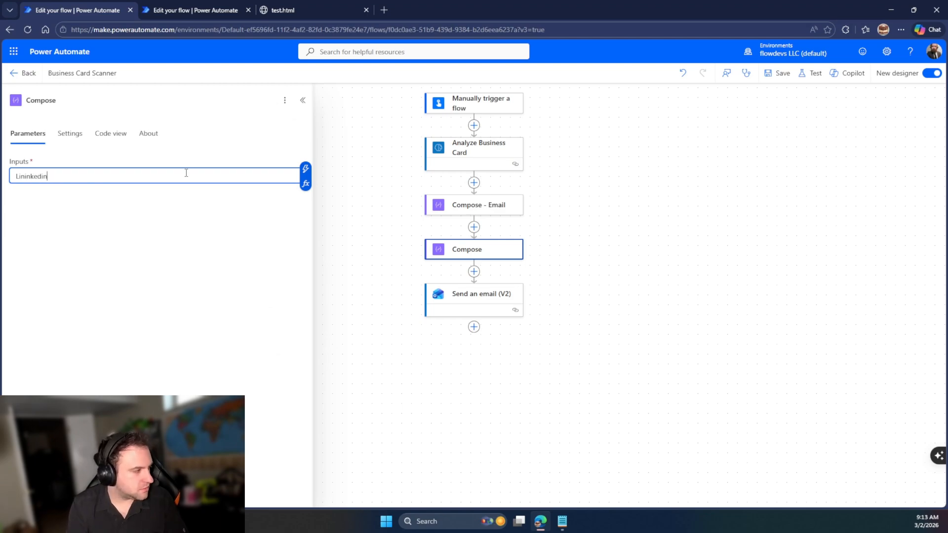
key(BackSpace)
key(BackSpace)
key(BackSpace)
key(BackSpace)
key(BackSpace)
key(BackSpace)
key(BackSpace)
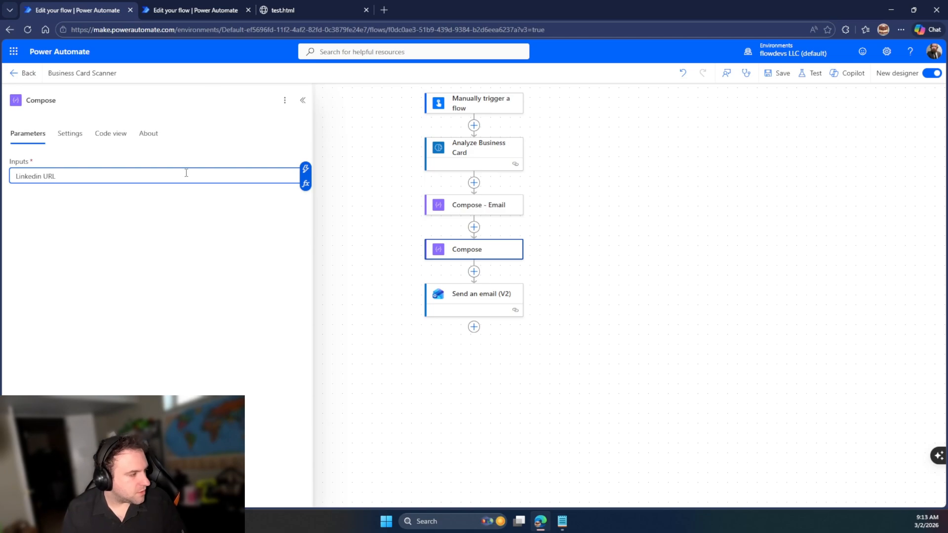
key(ctrl+a)
key(BackSpace)
Paste 'Linkedin URL' into the step title and clear the Inputs field
click(153, 100)
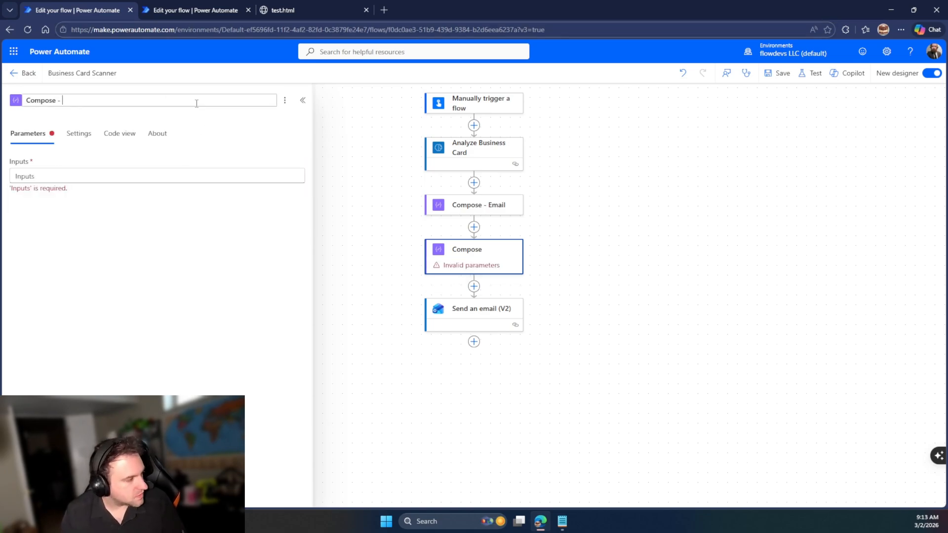
click(105, 177)
key(ctrl+z)
key(ctrl+c)
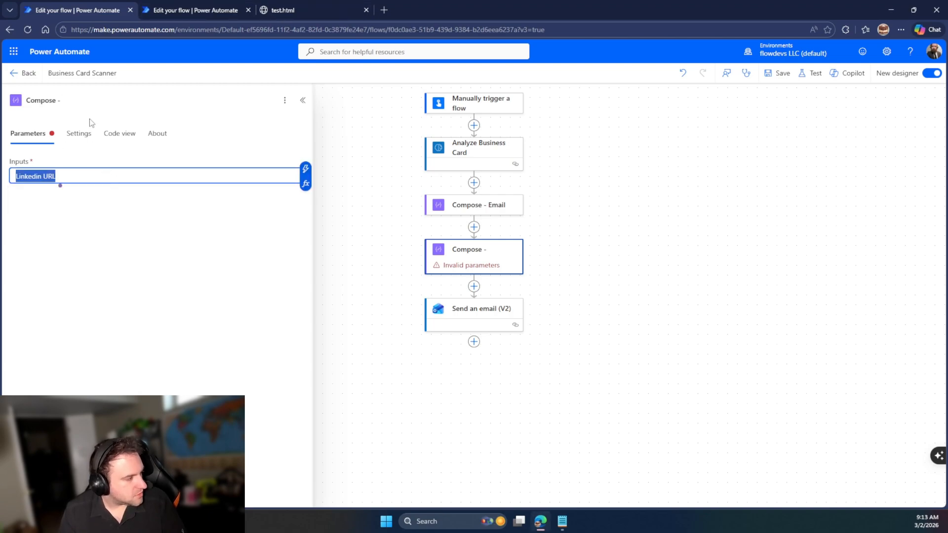
click(96, 100)
key(ctrl+v)
click(72, 183)
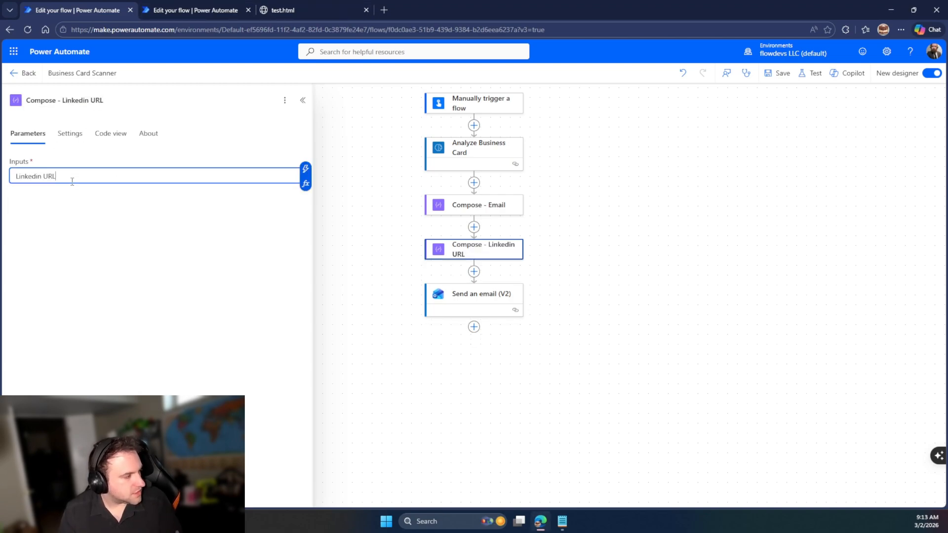
key(ctrl+a)
key(BackSpace)
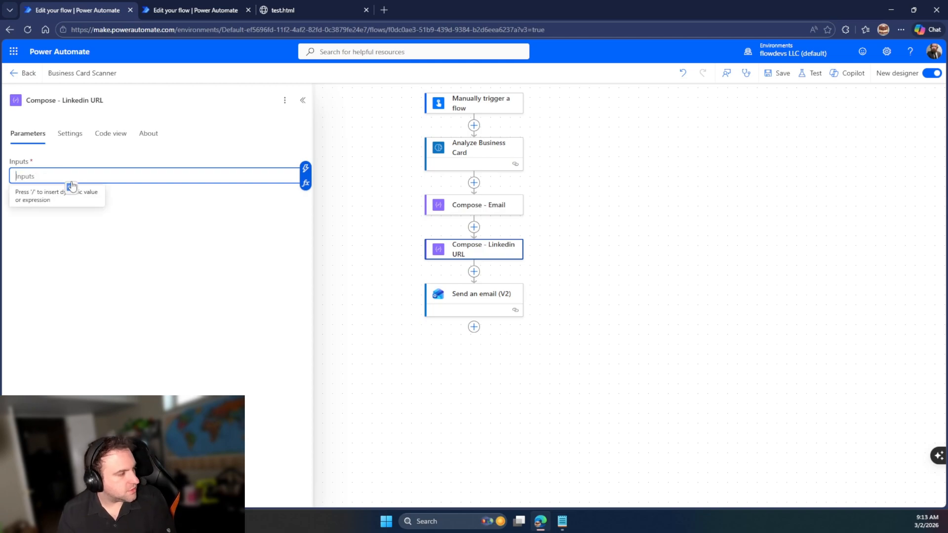
Copy the LinkedIn profile address from the test email's link into the Compose Inputs
click(320, 11)
click(116, 85)
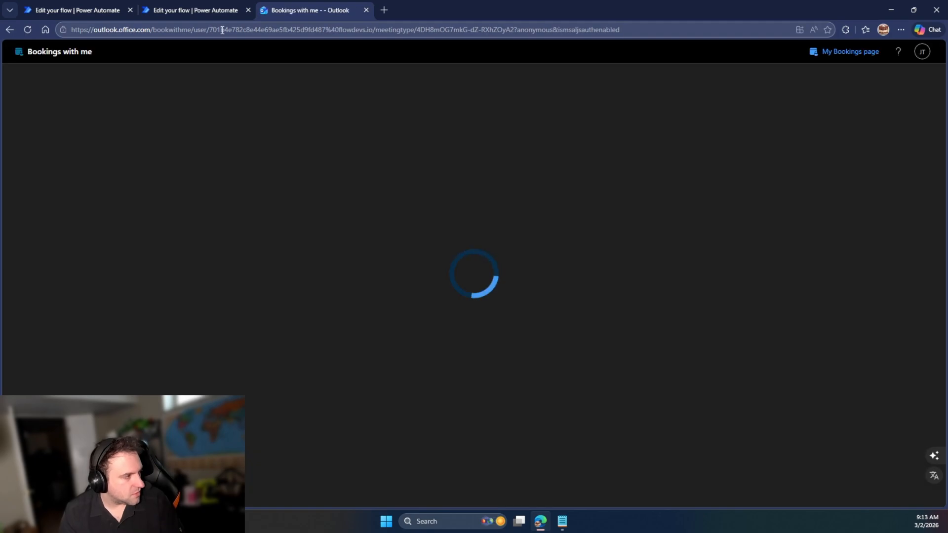
click(168, 9)
click(289, 10)
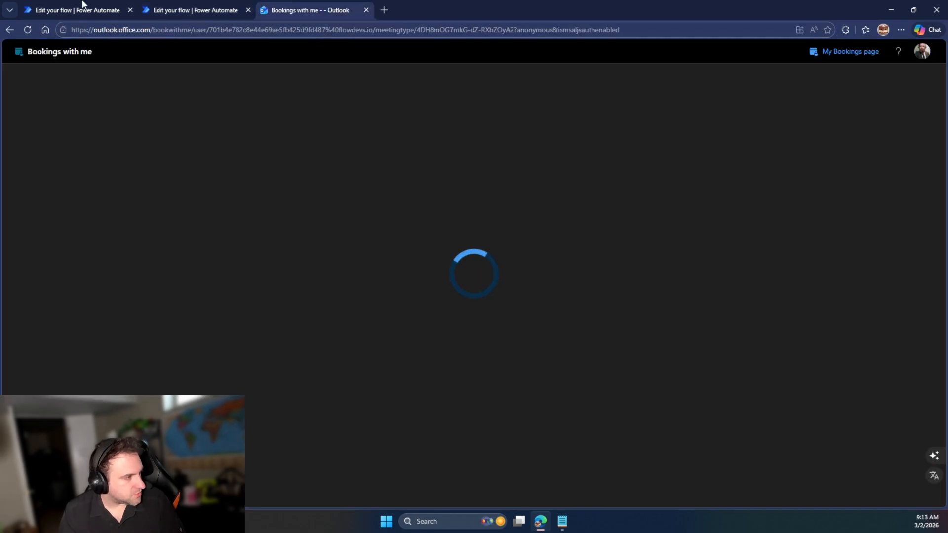
click(9, 31)
click(40, 101)
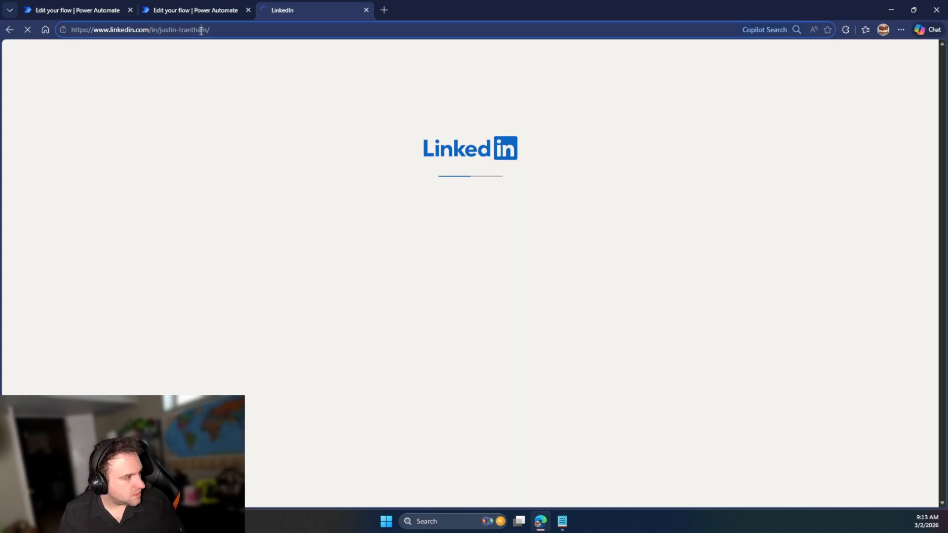
click(201, 30)
key(ctrl+c)
click(68, 5)
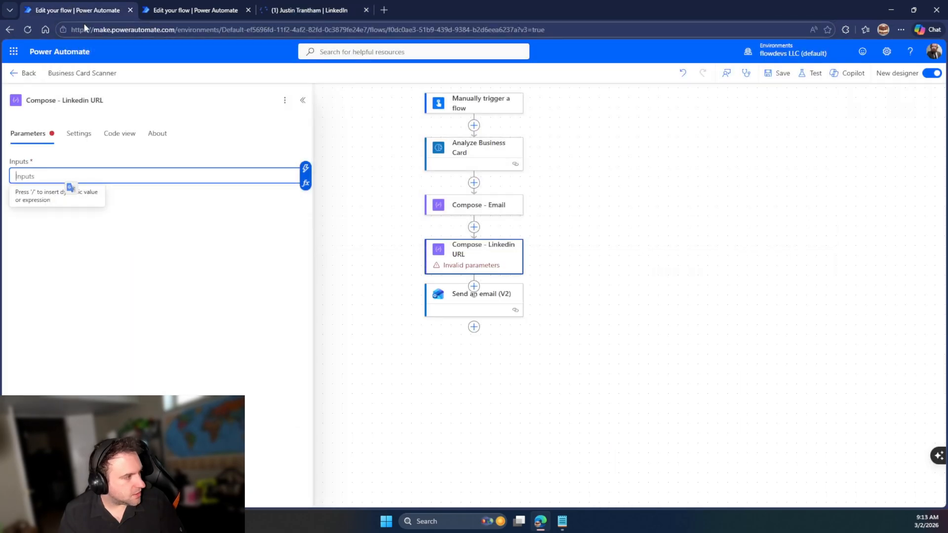
key(ctrl+v)
Compare the LinkedIn profile page against the two flow editor tabs
click(208, 5)
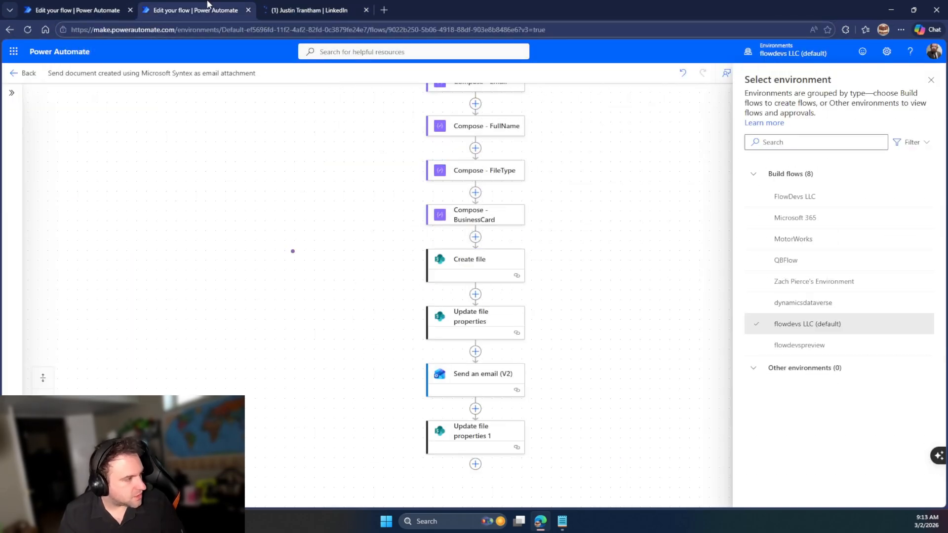
click(294, 5)
click(164, 4)
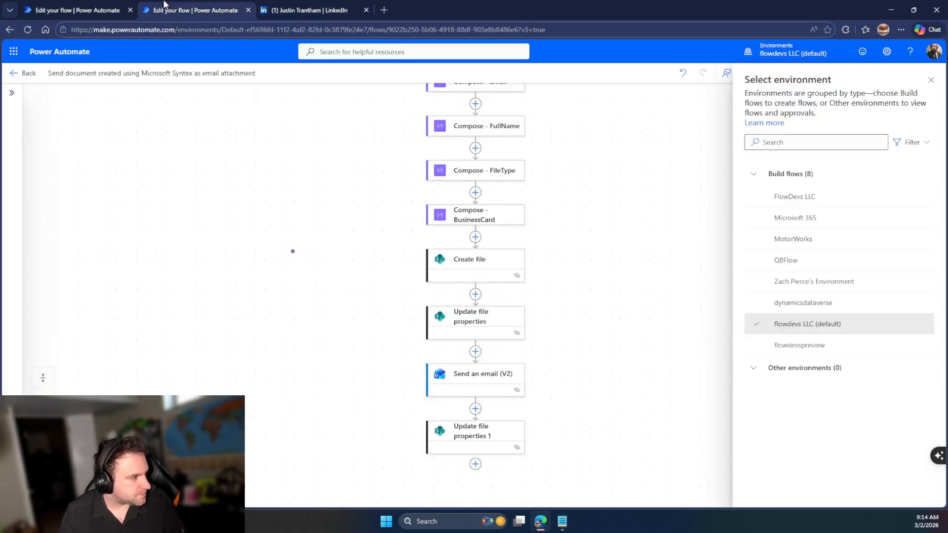
click(86, 5)
click(326, 5)
click(201, 5)
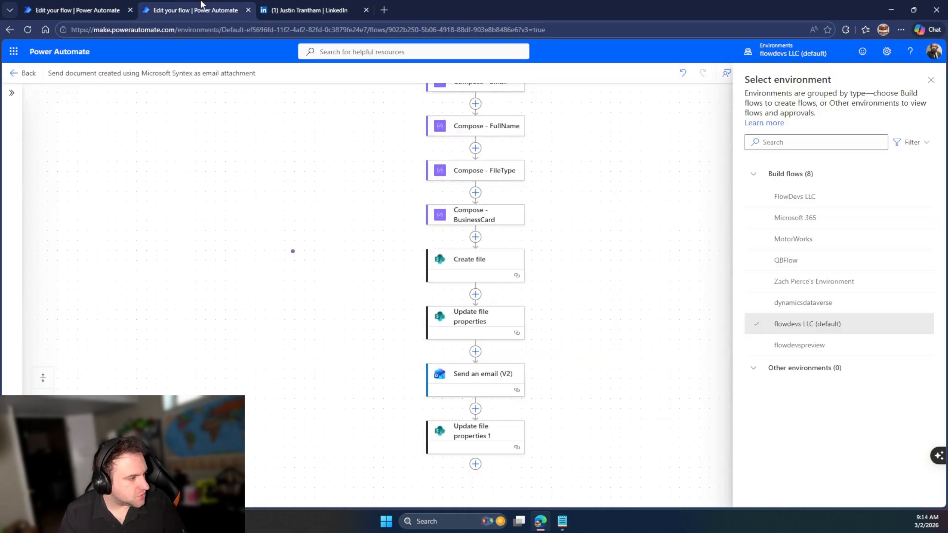
click(268, 5)
click(14, 31)
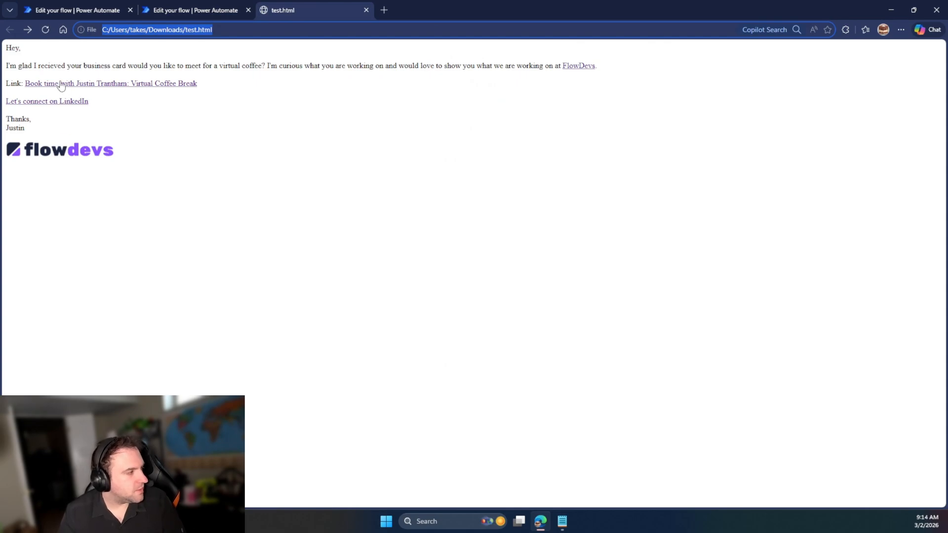
Insert a new step before Send an email (V2) and search for 'comp'
click(66, 9)
click(474, 271)
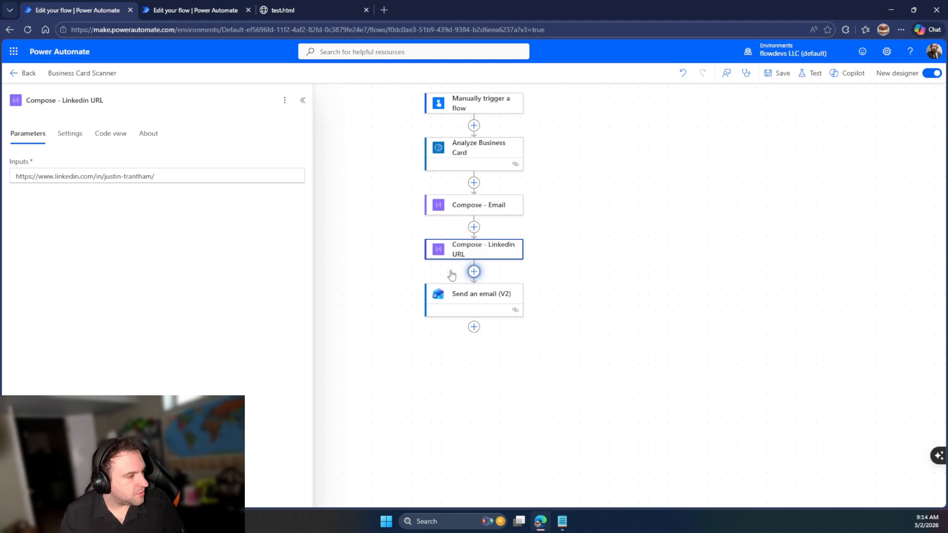
text(compose)
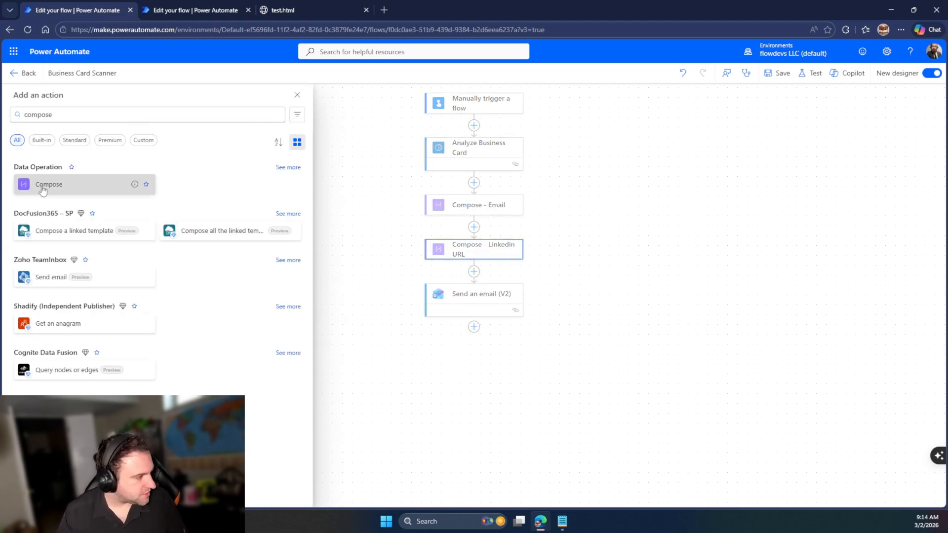
Add a Compose action and rename it from Compose 1 to 'Booking Link Text'
click(43, 186)
click(157, 177)
click(56, 99)
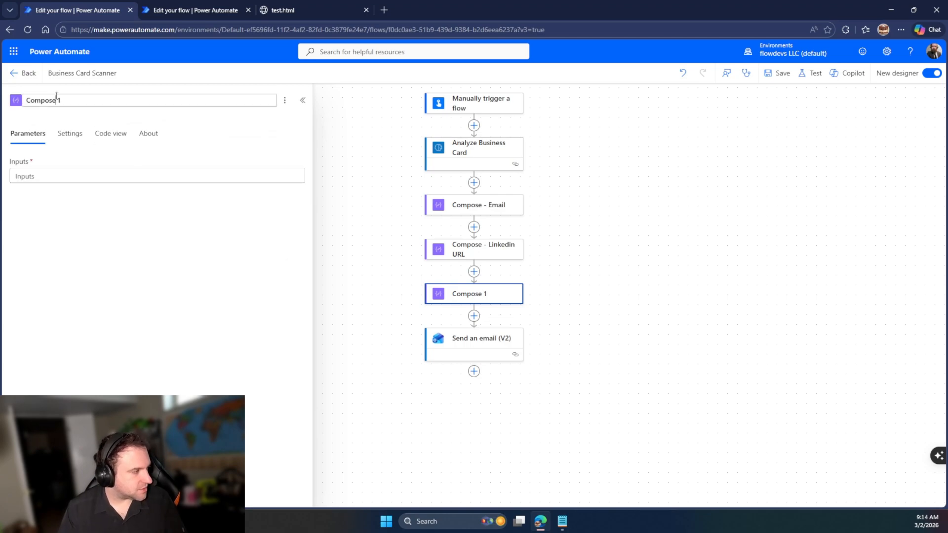
key(ctrl+a)
text(Bo)
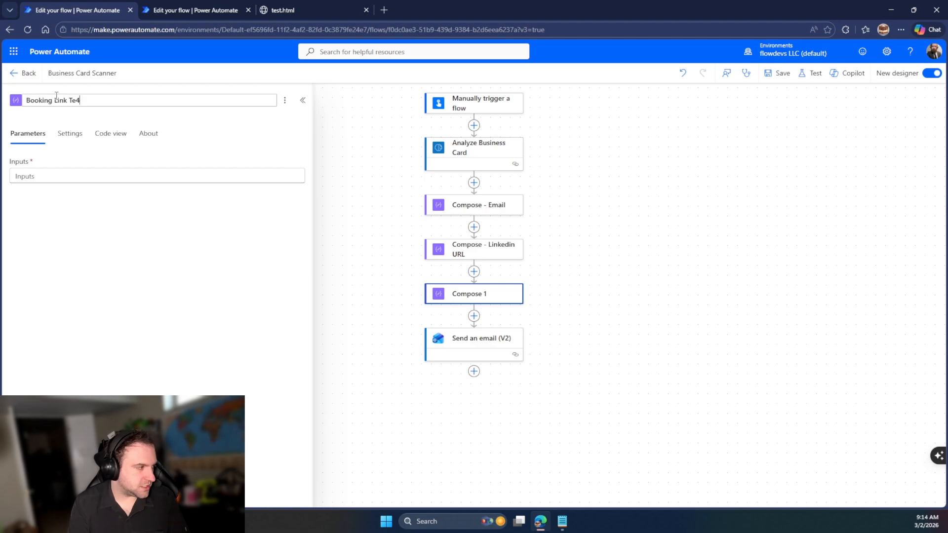
text(oking Link Text)
key(Return)
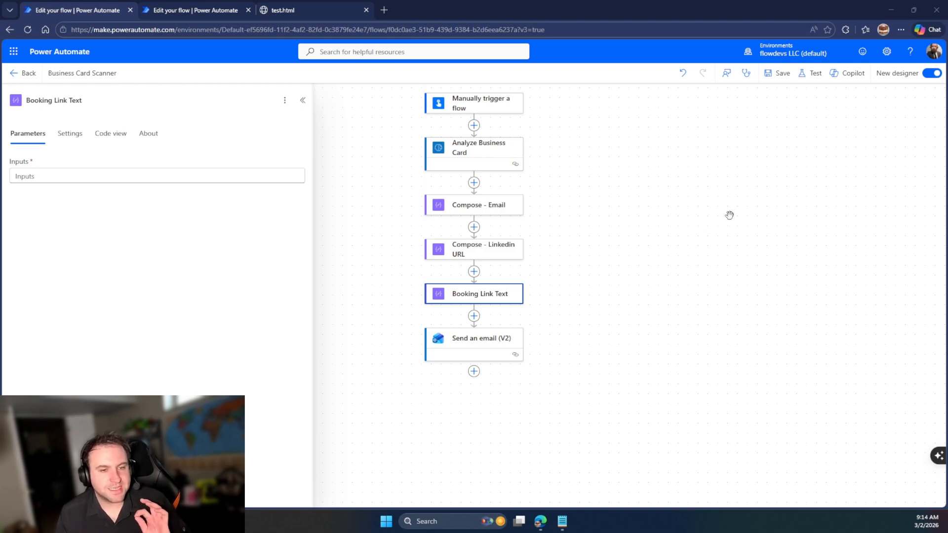
click(116, 177)
click(281, 10)
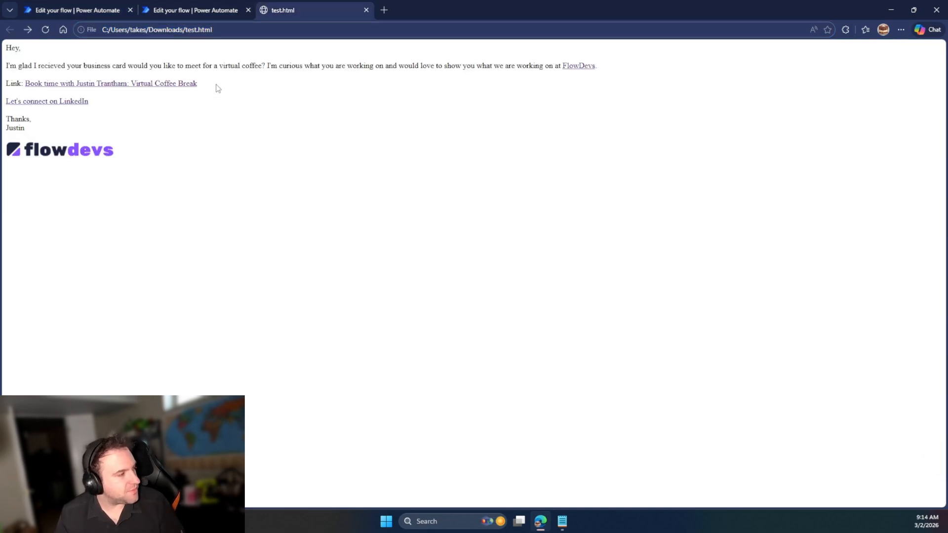
Check the test email's booking link text, then add a step after Compose - Email
drag(198, 83, 29, 83)
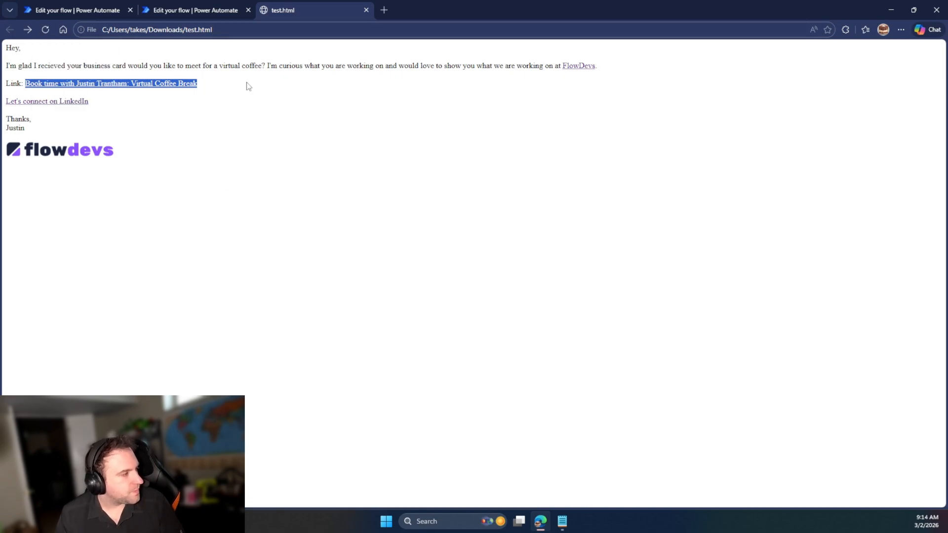
click(279, 137)
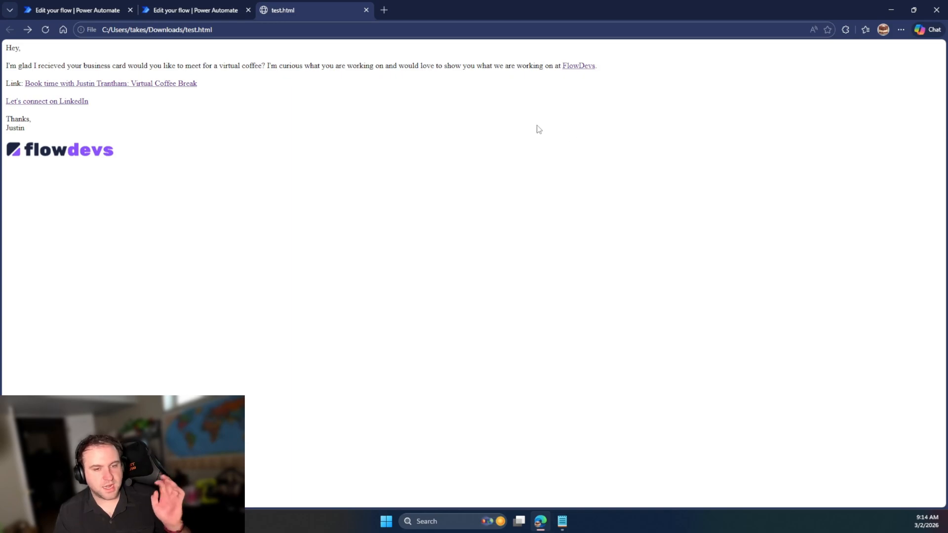
click(175, 7)
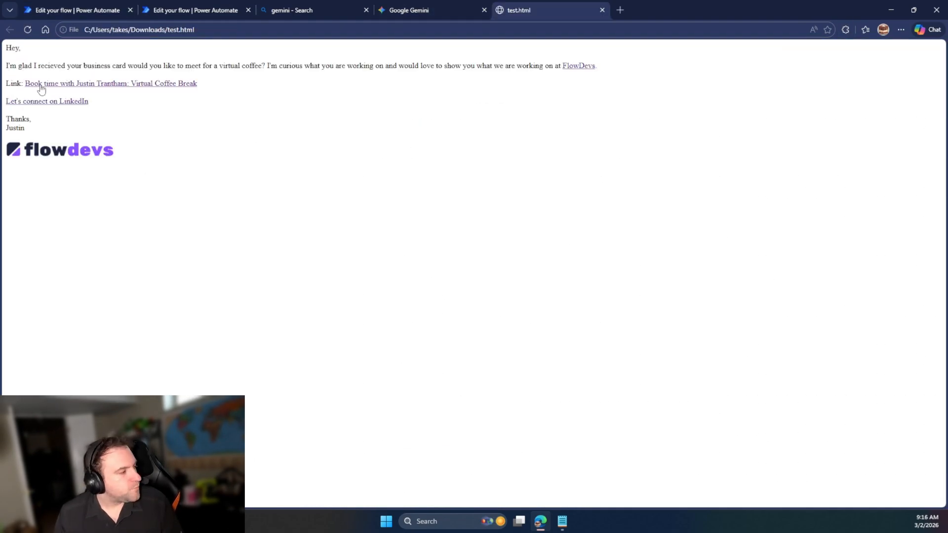
drag(267, 66, 522, 66)
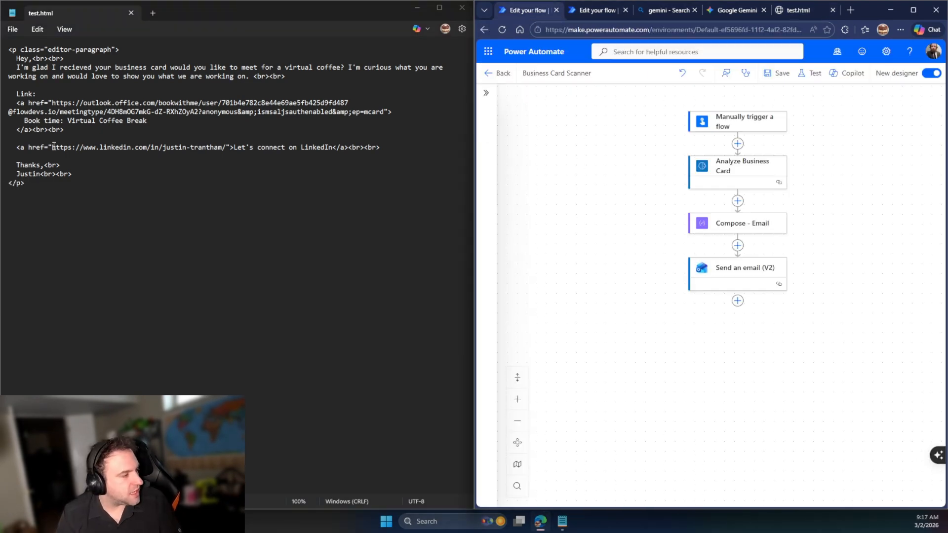
click(738, 245)
Add a Compose step titled 'Compose - Linkedin URL' with the LinkedIn URL from Notepad
click(670, 287)
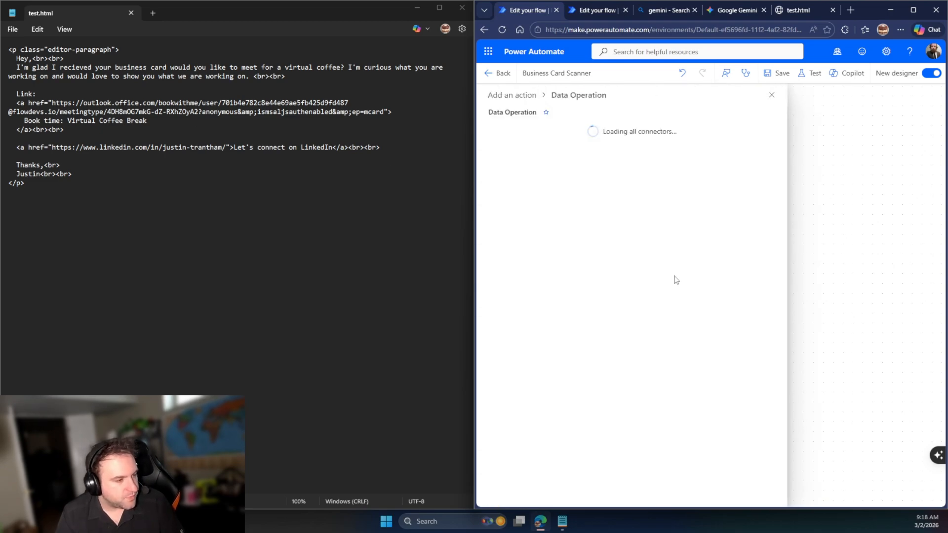
click(612, 138)
click(592, 175)
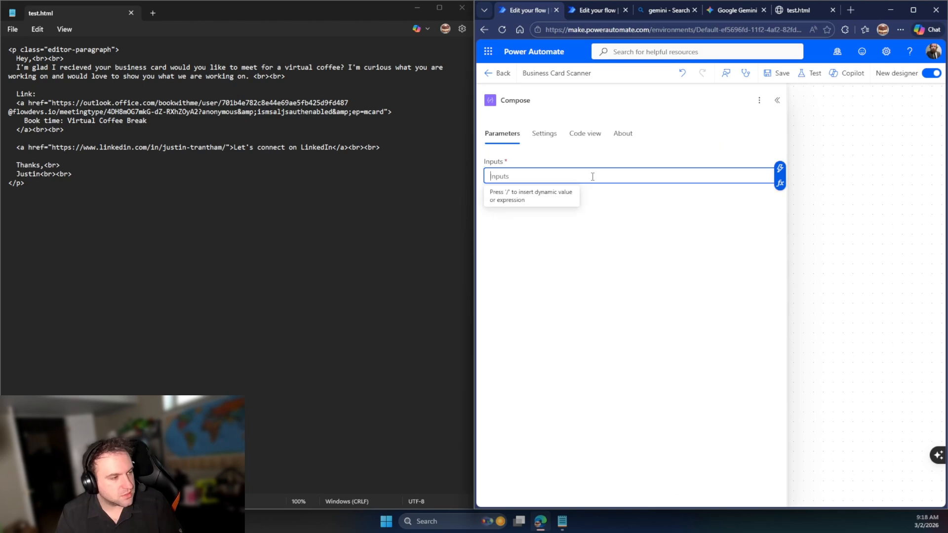
click(549, 103)
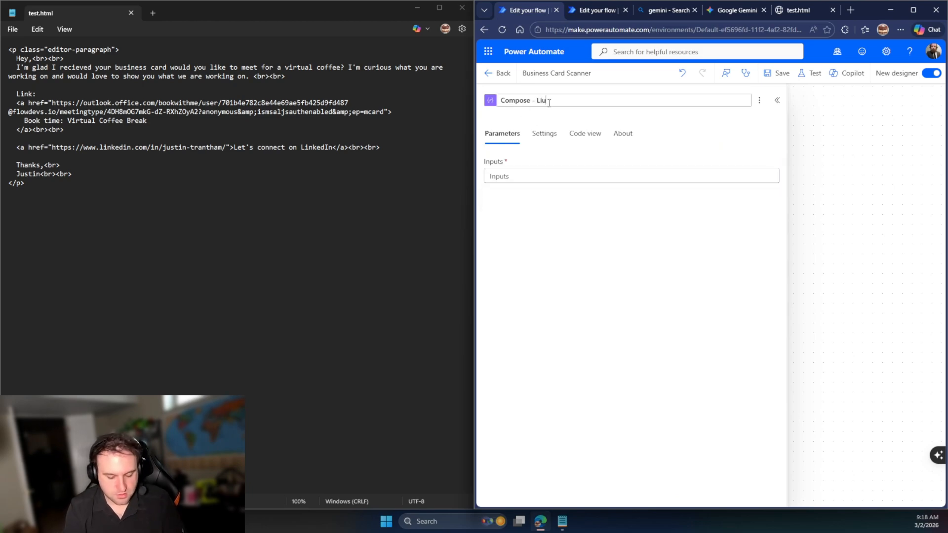
text(- Linked)
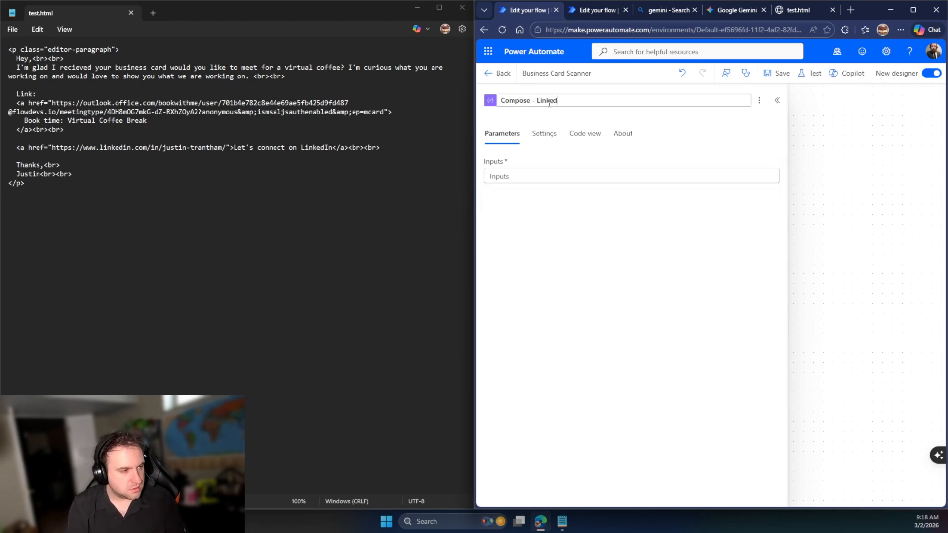
text(in URL)
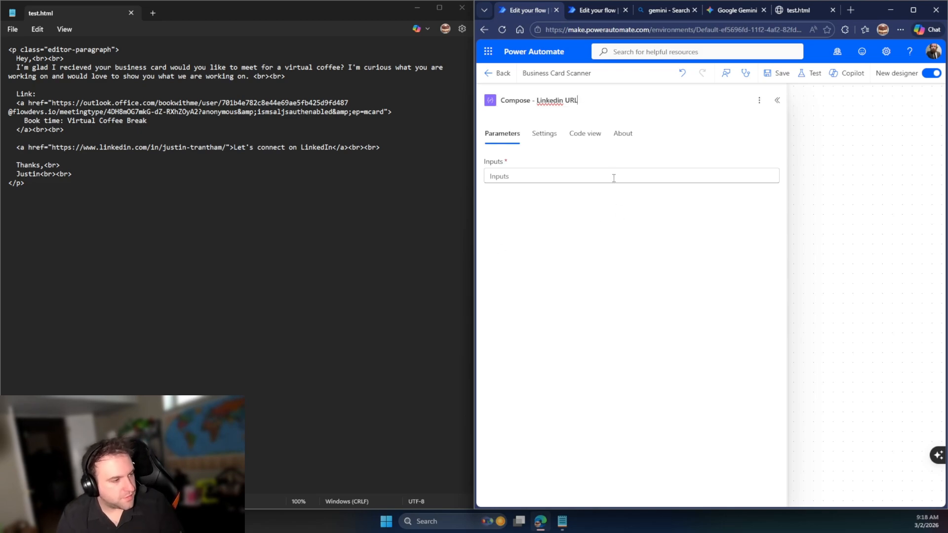
click(51, 146)
drag(52, 147, 227, 148)
key(ctrl+c)
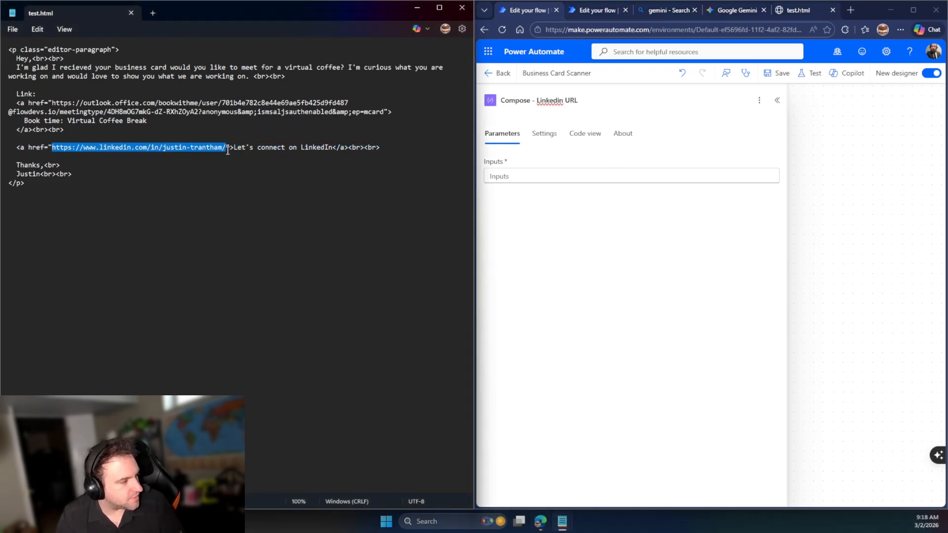
click(584, 183)
key(ctrl+v)
Verify the pasted URL against the LinkedIn profile page opened from linkedin.com
click(671, 11)
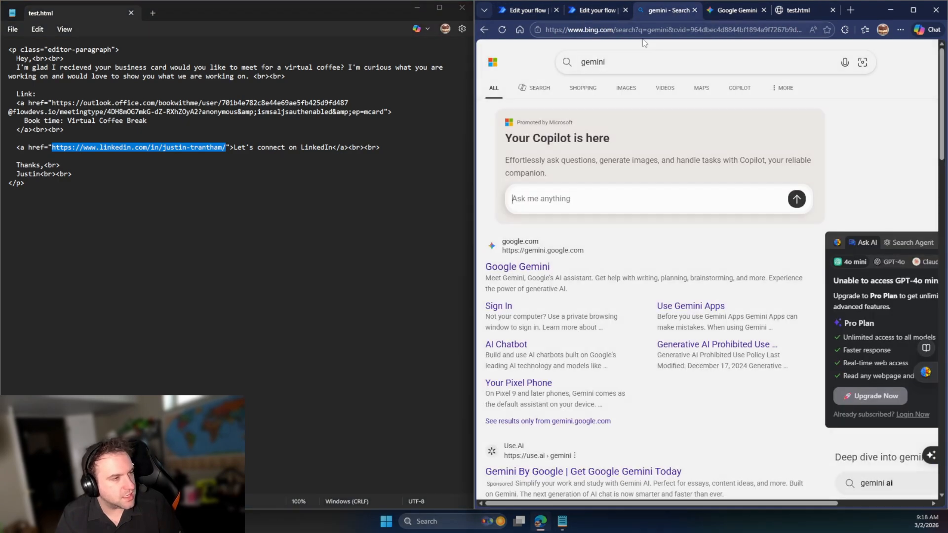
click(657, 32)
text(lin)
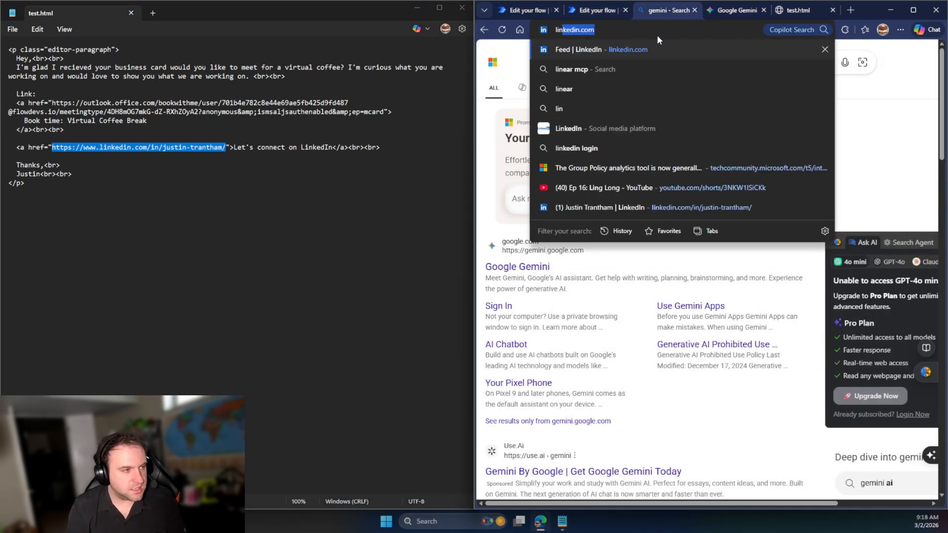
key(Return)
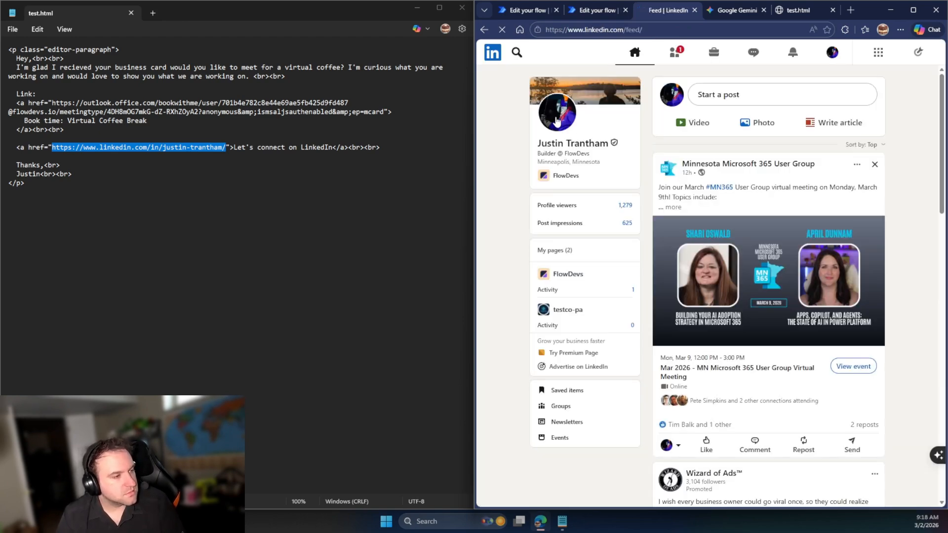
click(555, 117)
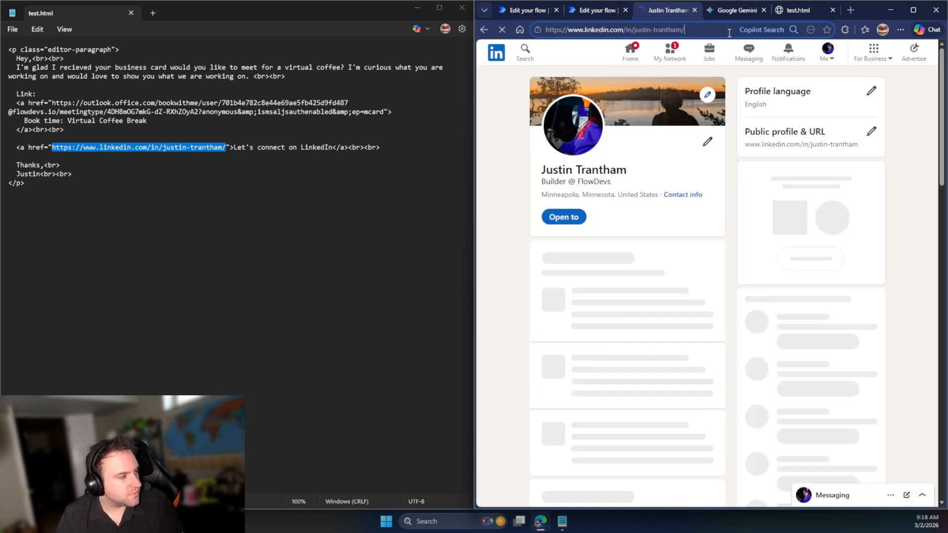
click(716, 31)
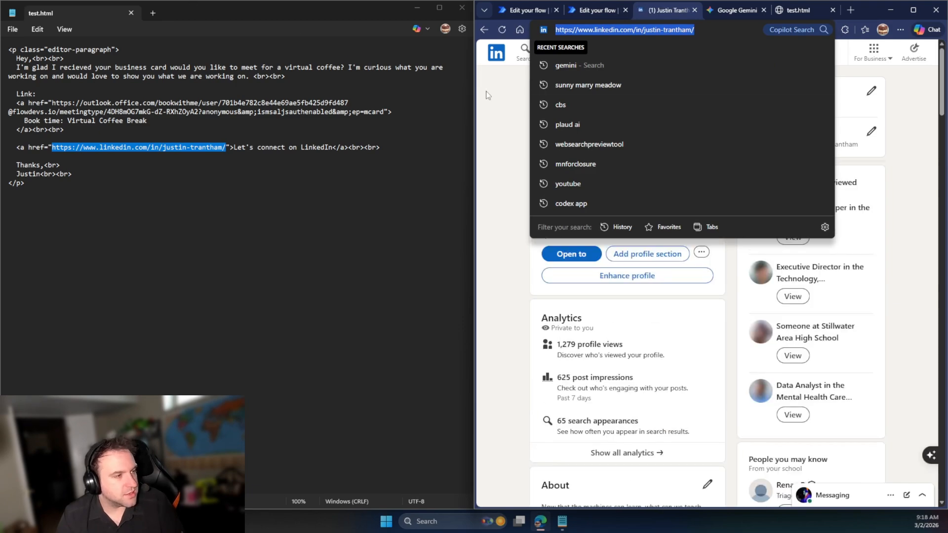
click(596, 10)
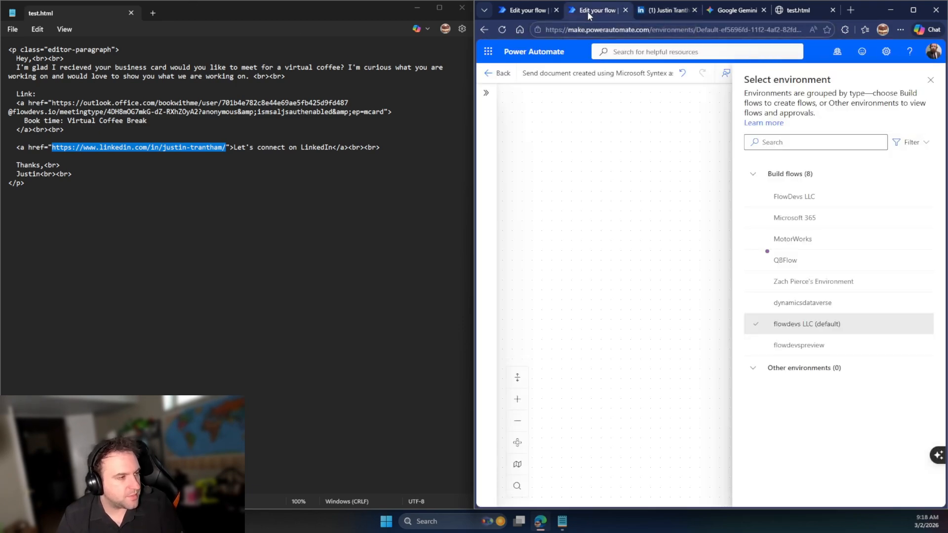
click(527, 10)
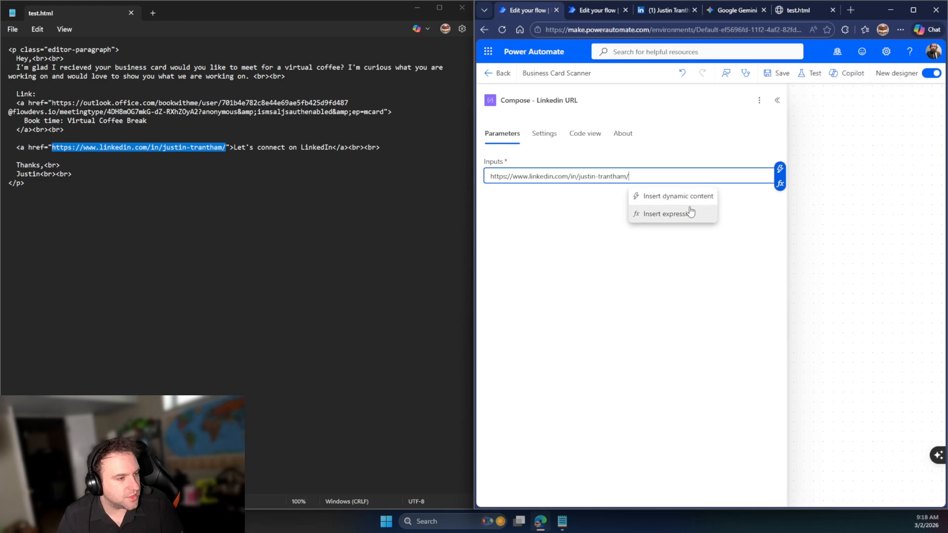
click(679, 179)
click(826, 160)
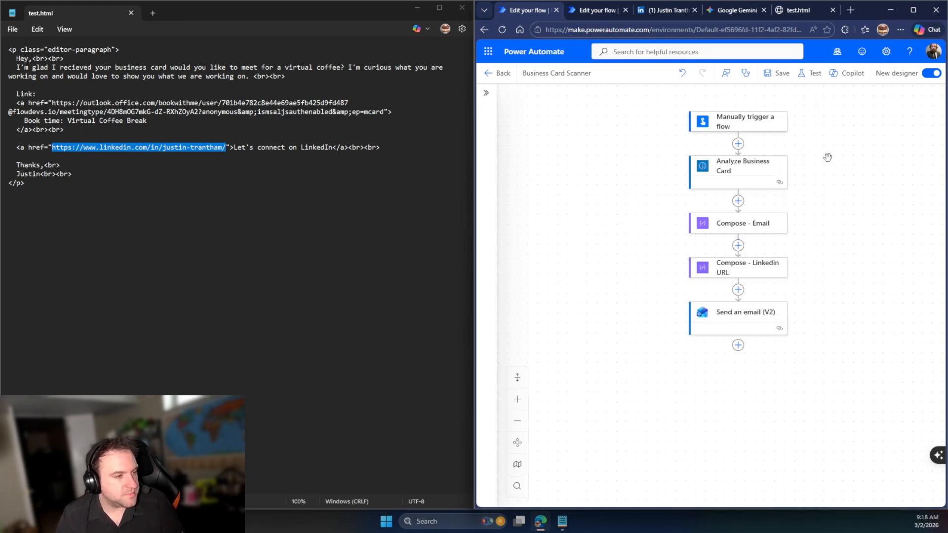
click(736, 289)
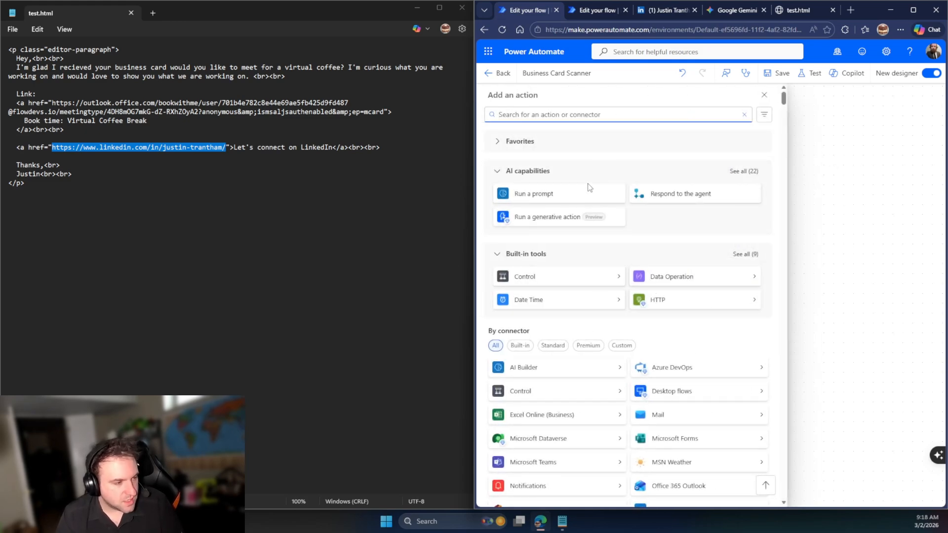
Add another Compose action, leaving its Inputs empty
text(compose)
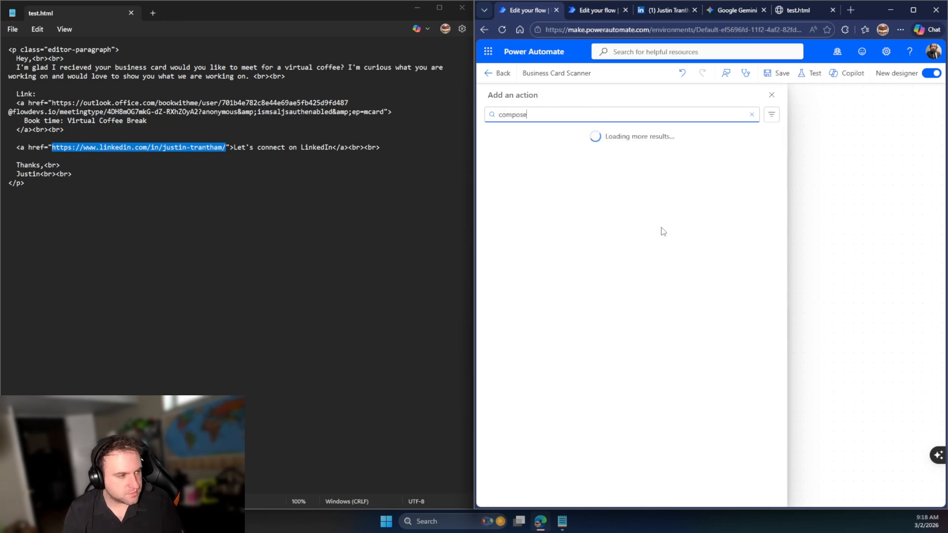
click(568, 189)
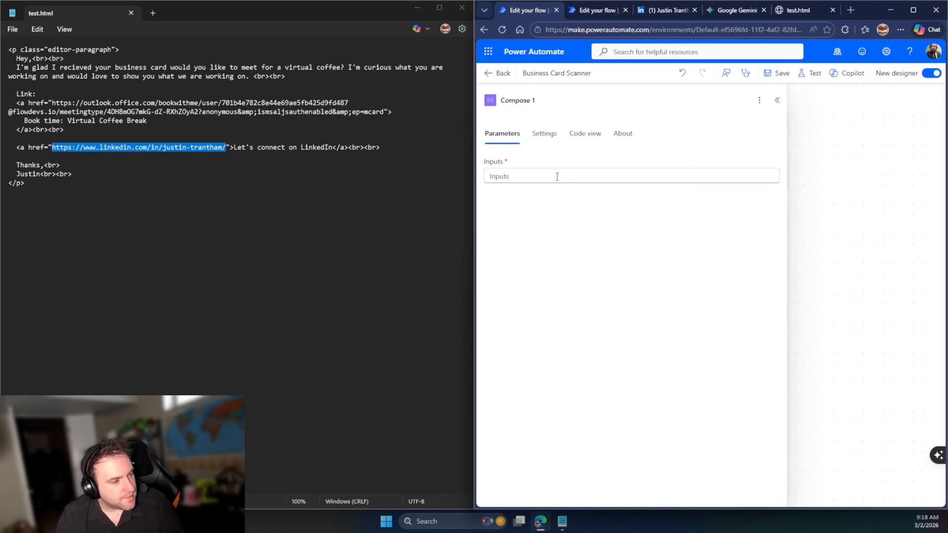
click(556, 177)
text(Booking Link)
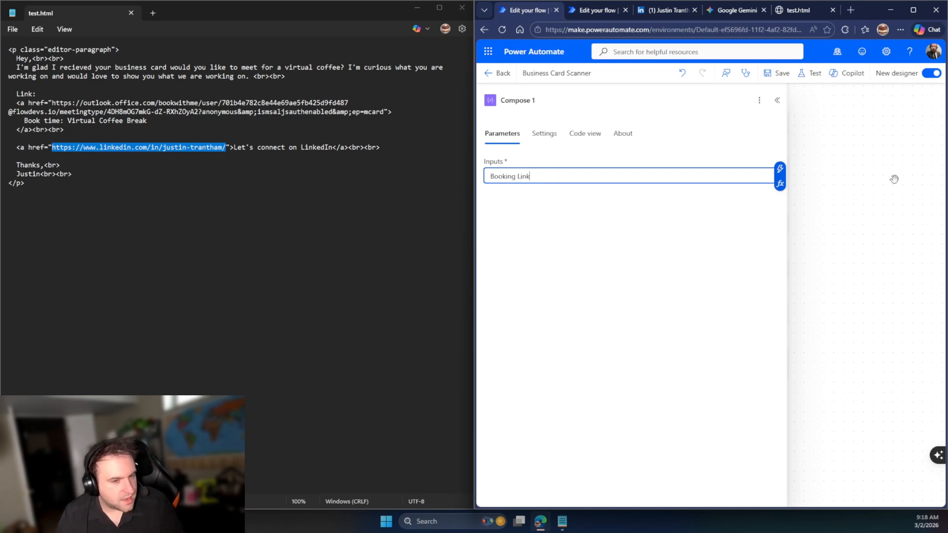
click(820, 161)
click(610, 181)
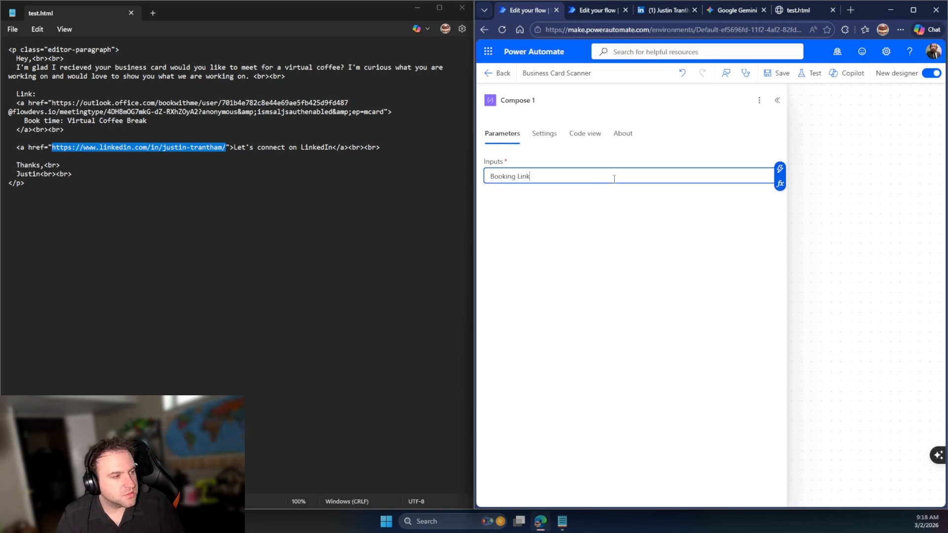
key(ctrl+a)
key(BackSpace)
Rename the step 'Compose - Booking Link' and reopen it on the canvas
click(560, 99)
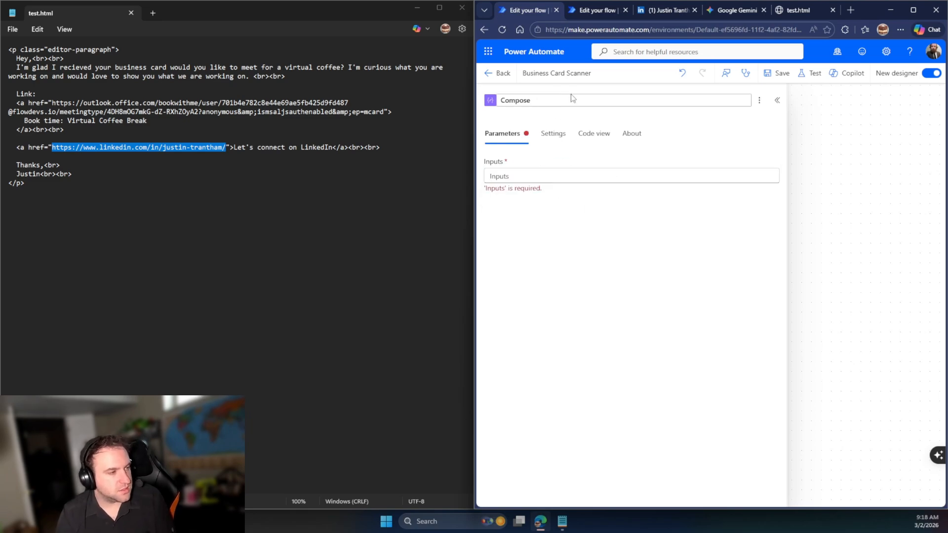
text(Booking Link)
key(Return)
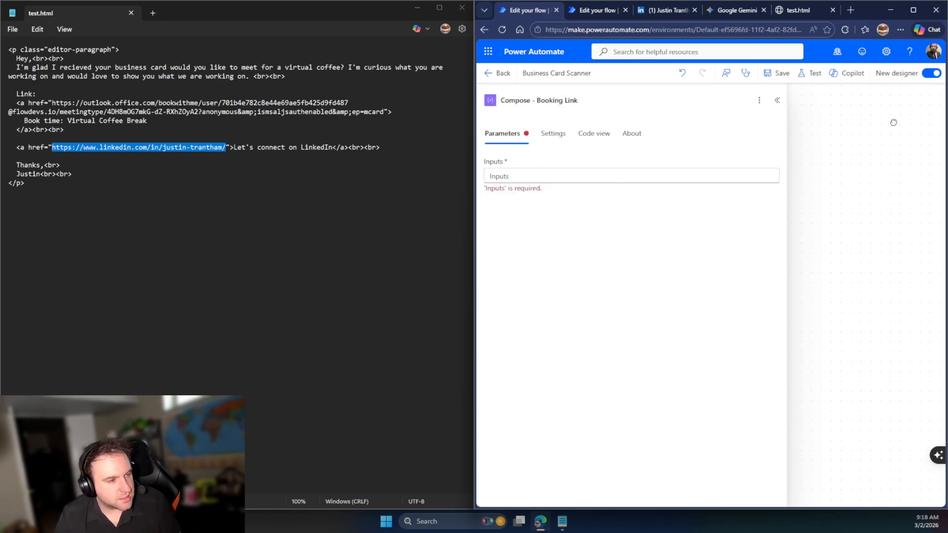
click(777, 100)
click(737, 322)
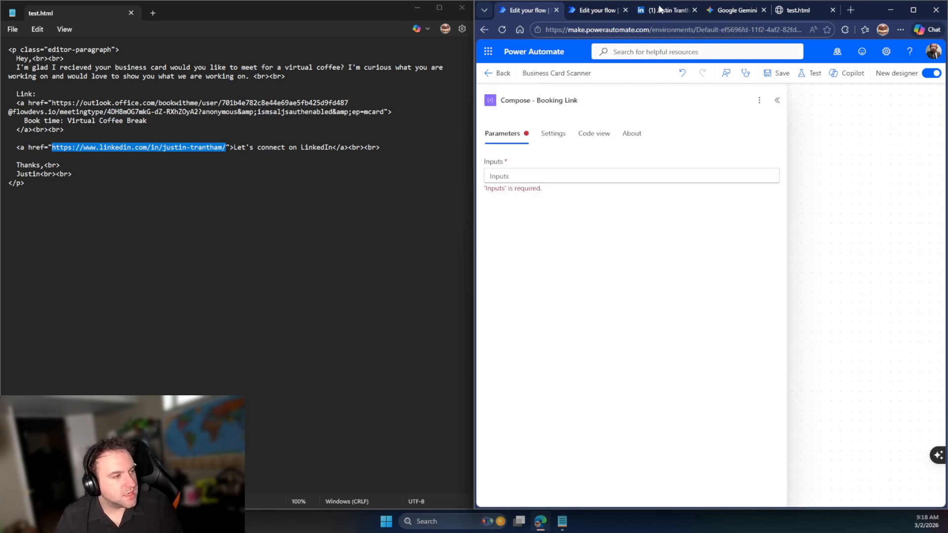
click(643, 11)
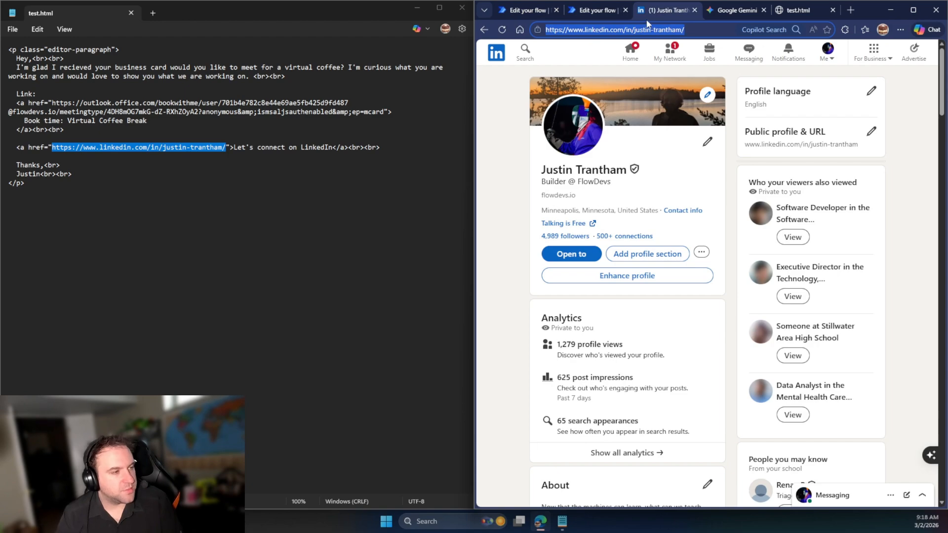
Go to the Microsoft 365 portal and launch Bookings from the Apps list
text(portal)
key(Return)
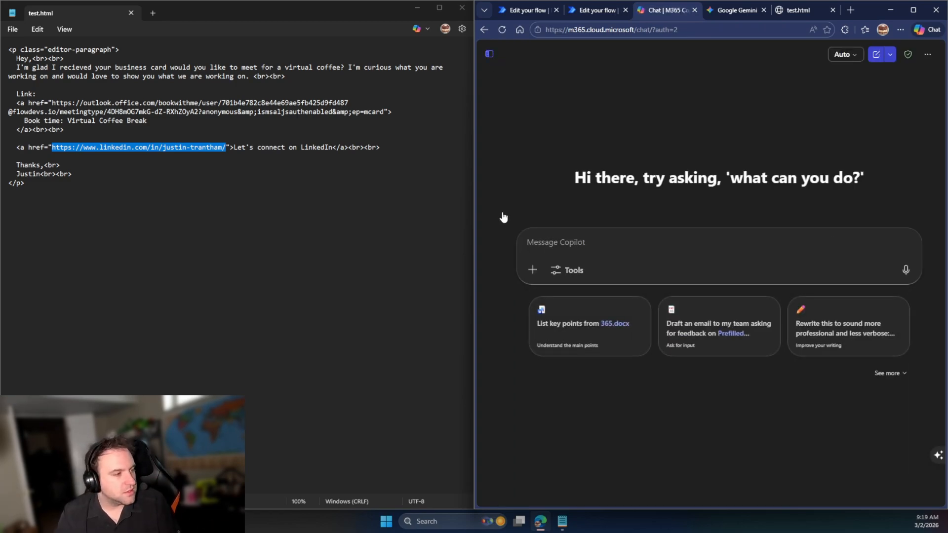
click(489, 54)
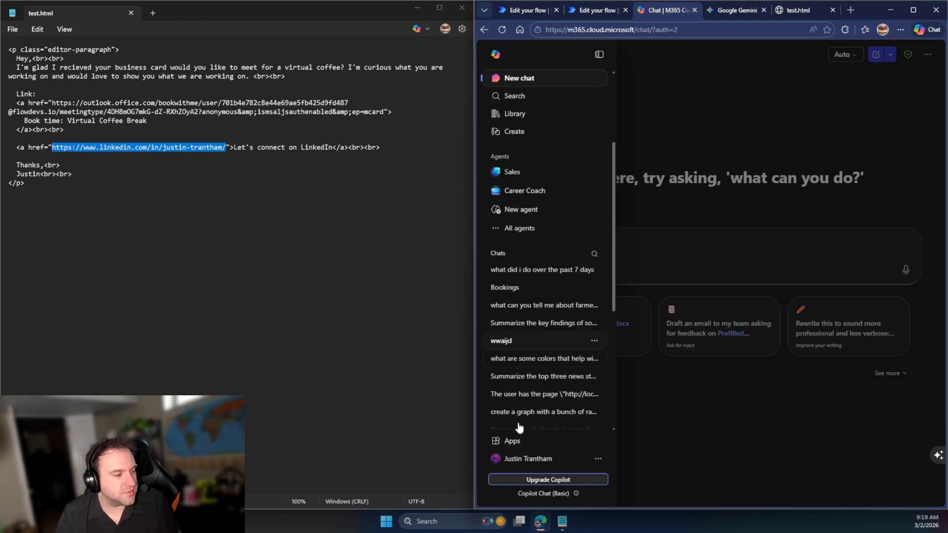
scroll(508, 434, down, 3)
click(506, 443)
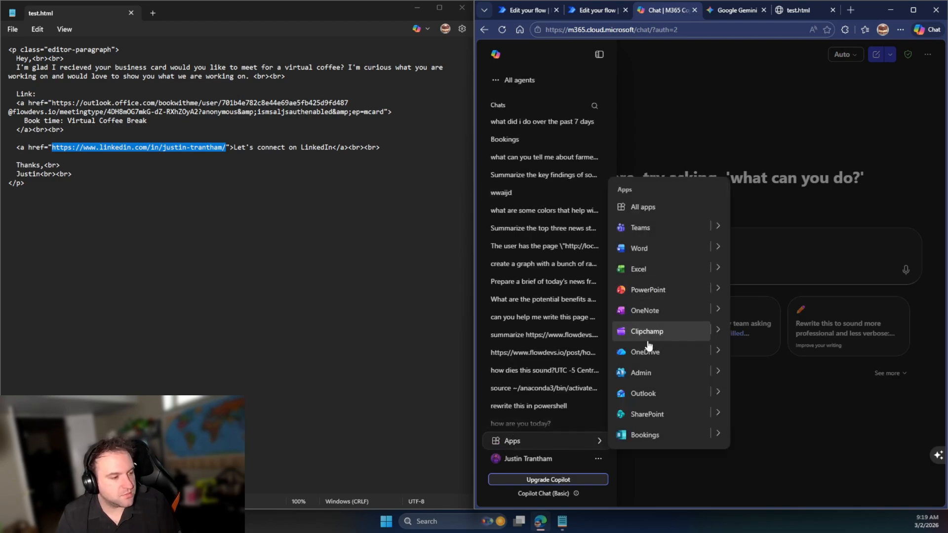
click(633, 434)
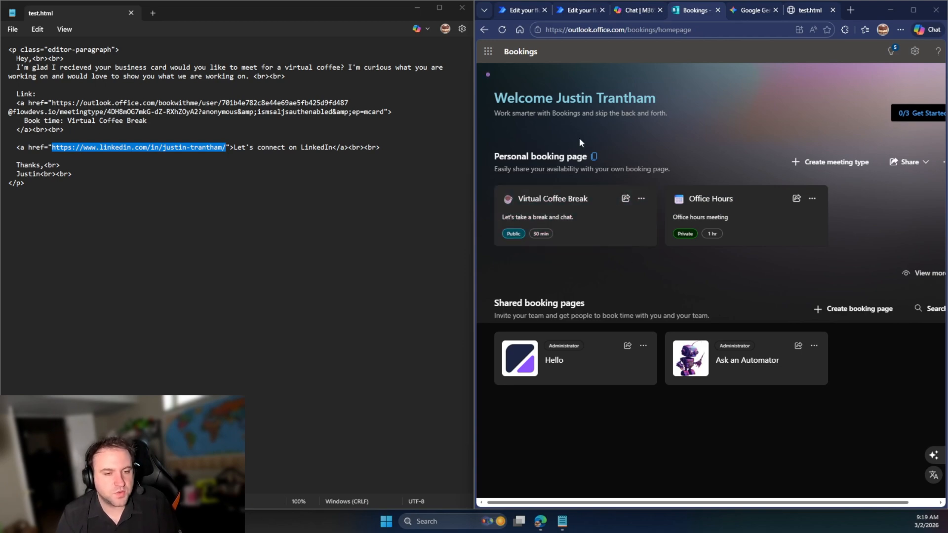
Copy the Virtual Coffee Break booking link from its Share dialog, back to the Business Card Scanner flow
click(626, 205)
click(793, 280)
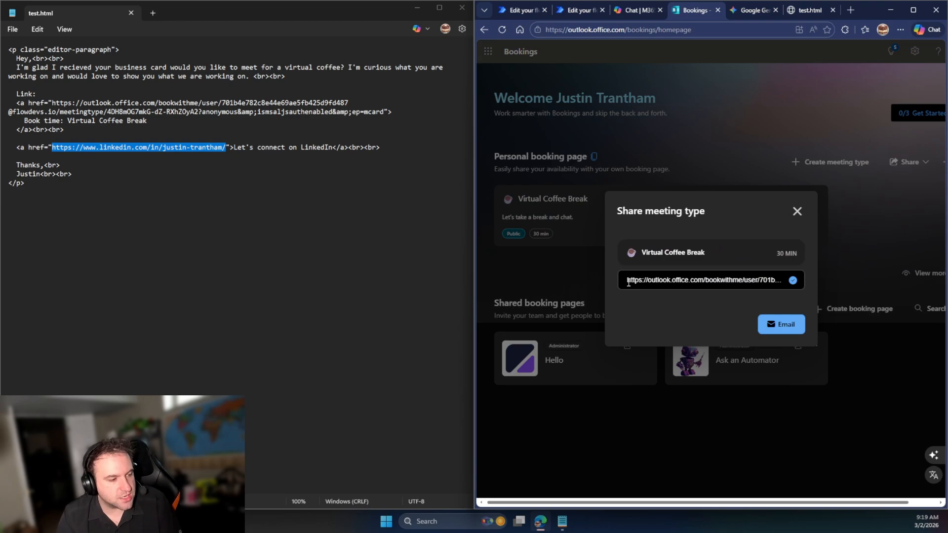
drag(628, 282, 823, 279)
click(796, 212)
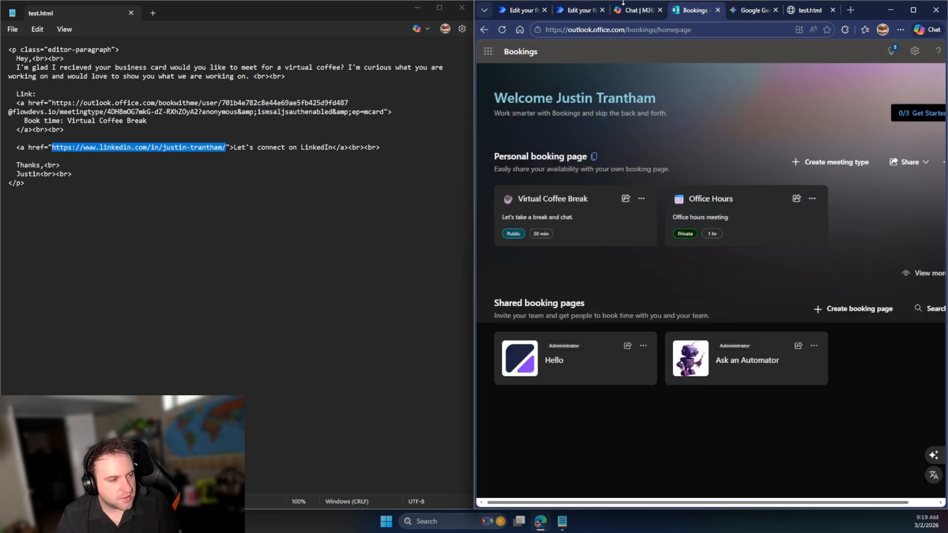
click(634, 7)
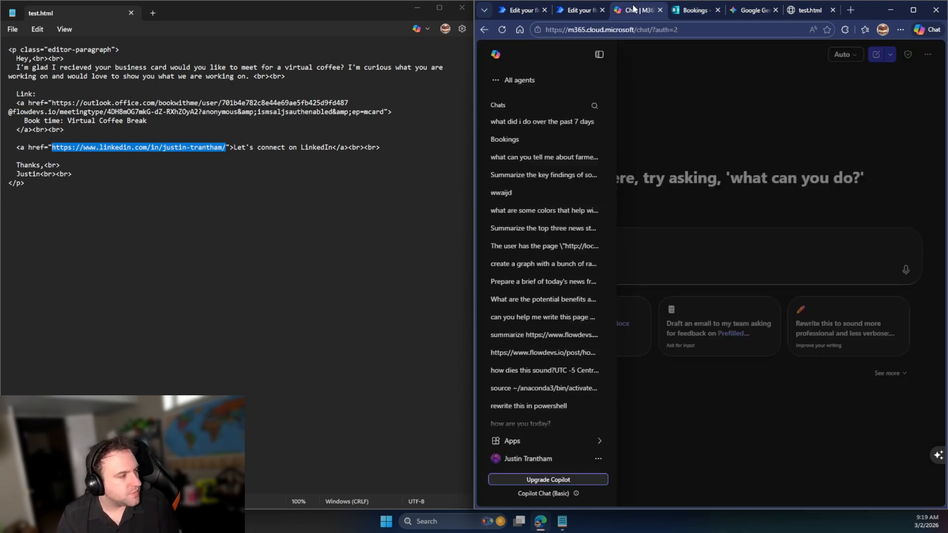
click(568, 7)
click(516, 8)
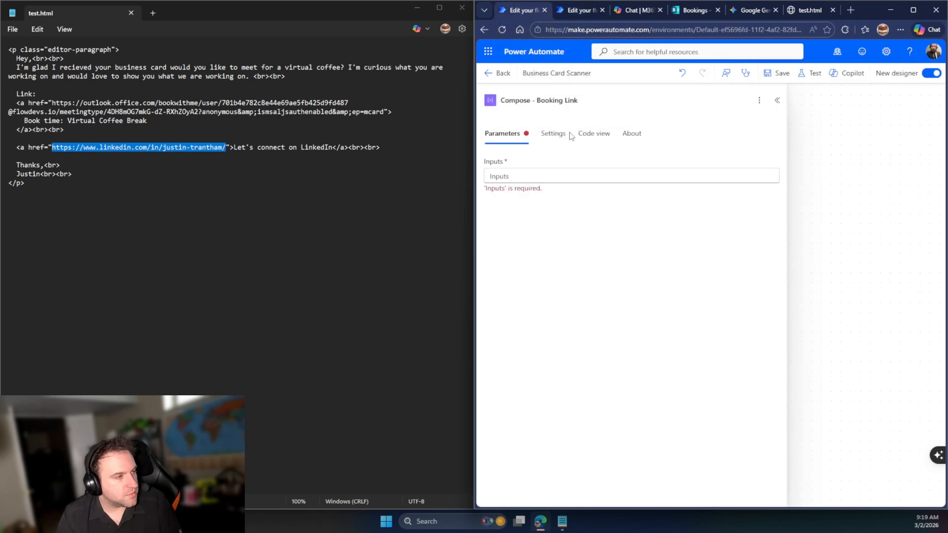
Paste the booking link into the Compose - Booking Link Inputs
click(572, 178)
key(ctrl+v)
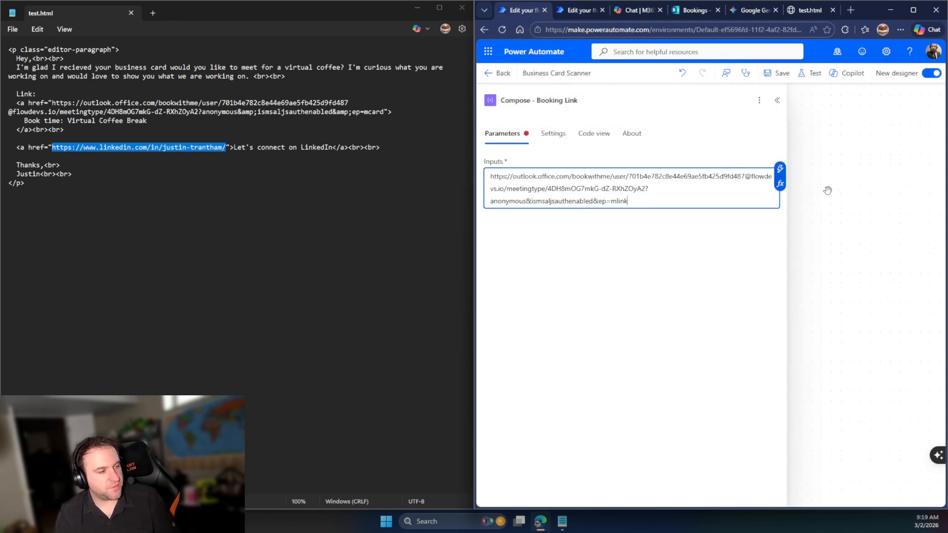
click(844, 181)
Replace the Send an email (V2) body with the HTML draft from Notepad
click(778, 360)
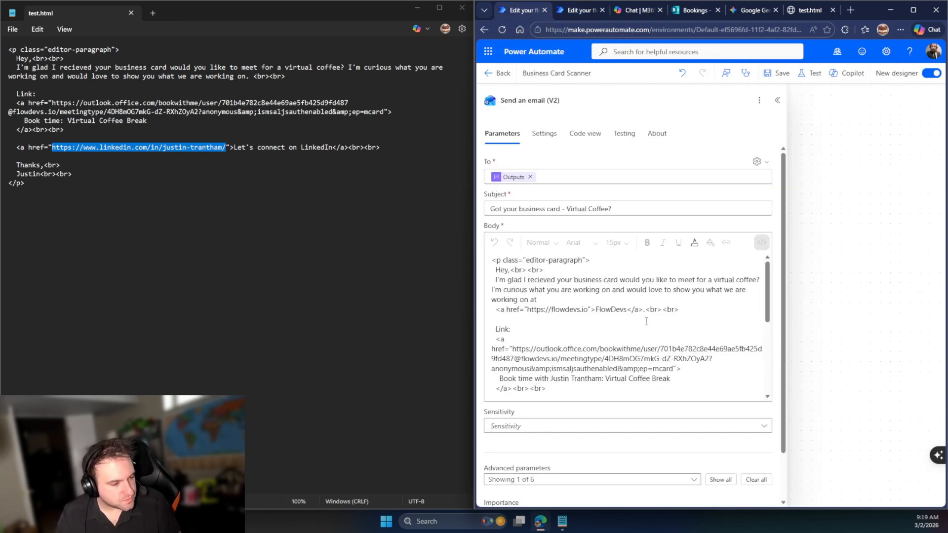
click(183, 210)
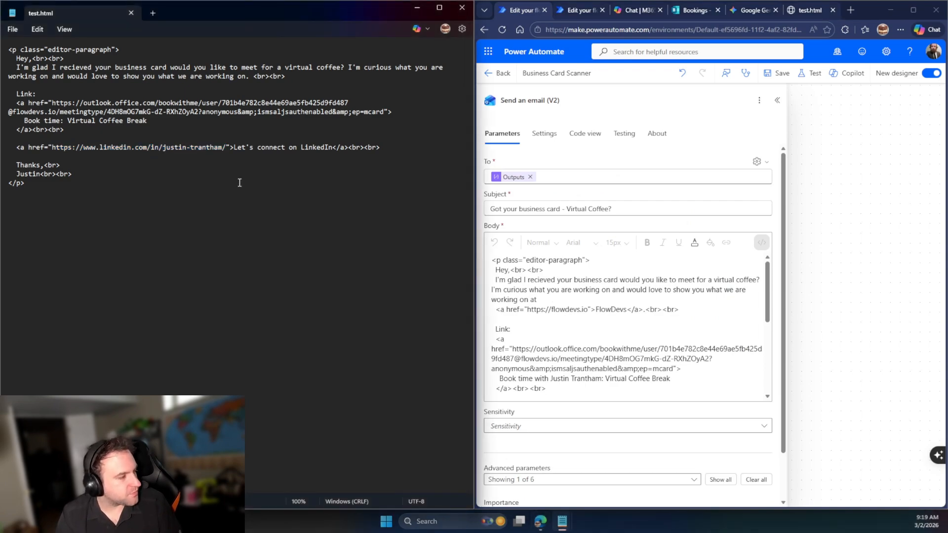
key(ctrl+a)
click(617, 328)
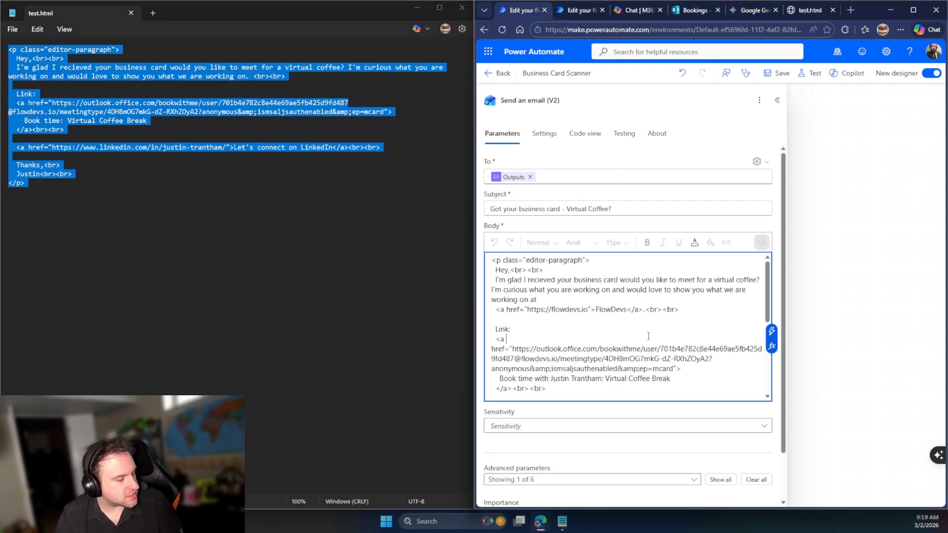
key(ctrl+a)
key(ctrl+v)
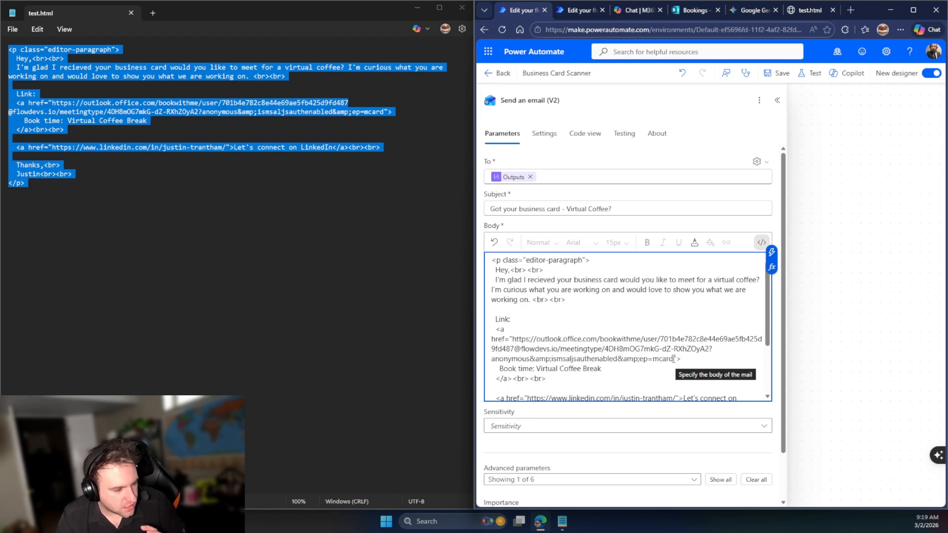
Swap the hardcoded booking and LinkedIn hrefs for Compose - Booking Link and Compose - Linkedin URL outputs
drag(672, 358, 511, 339)
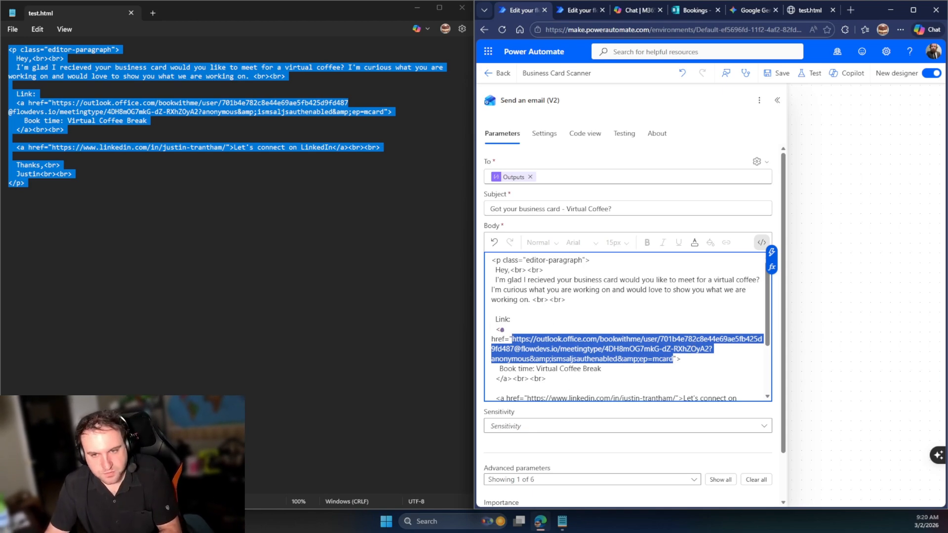
key(BackSpace)
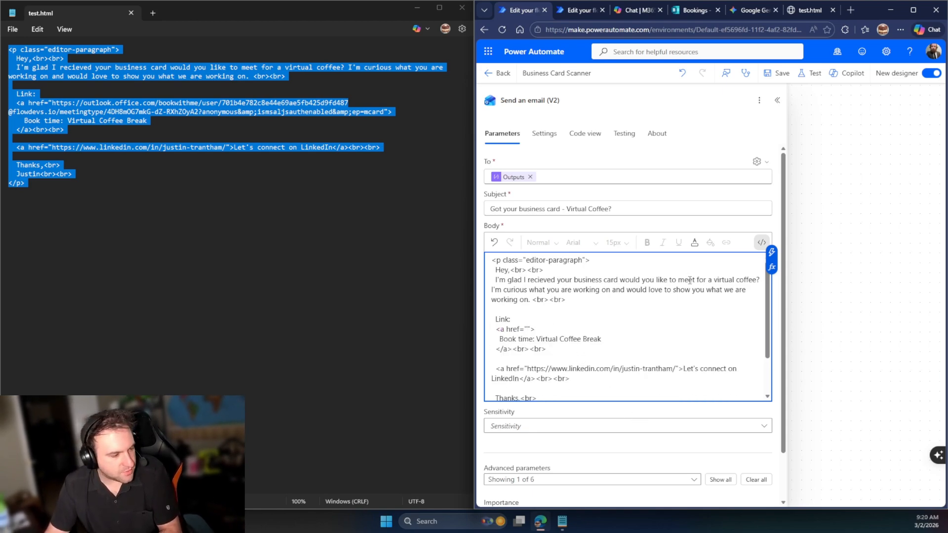
click(771, 252)
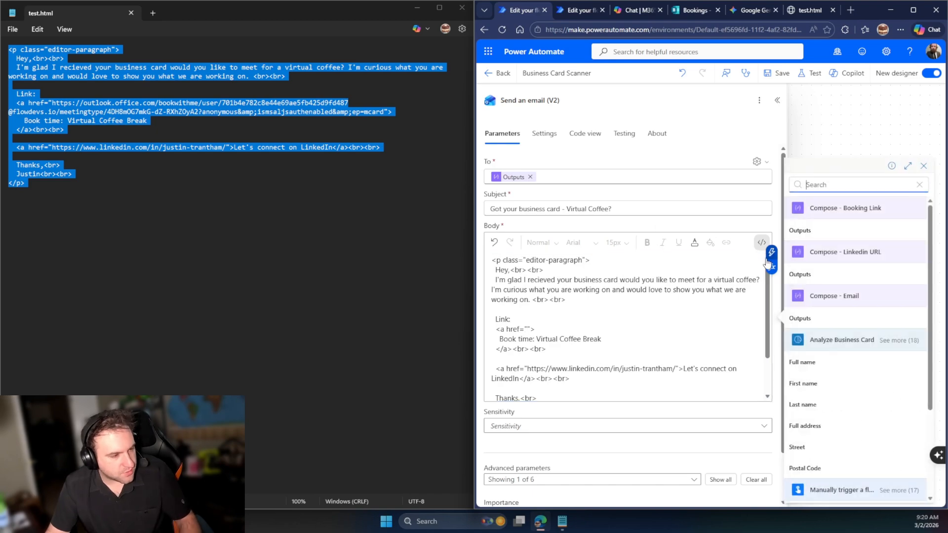
click(838, 230)
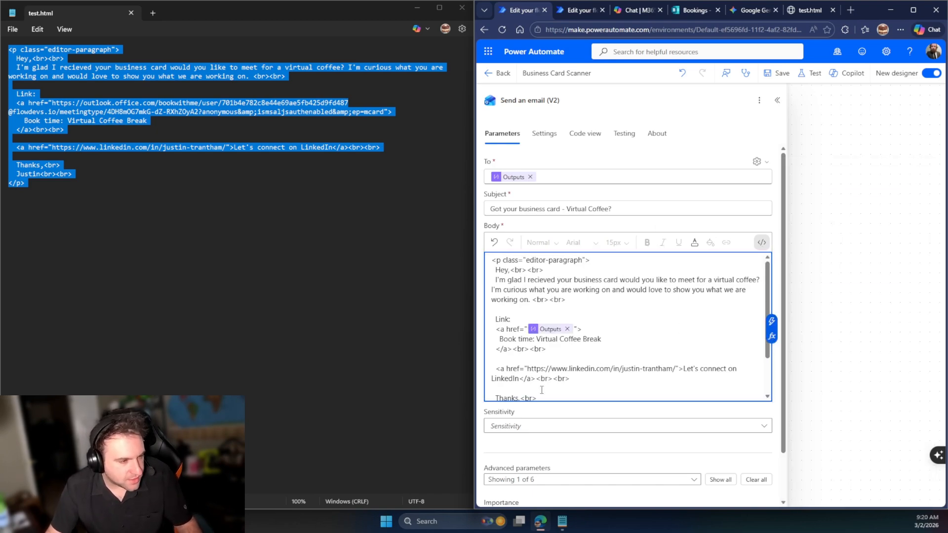
drag(527, 369, 675, 372)
key(BackSpace)
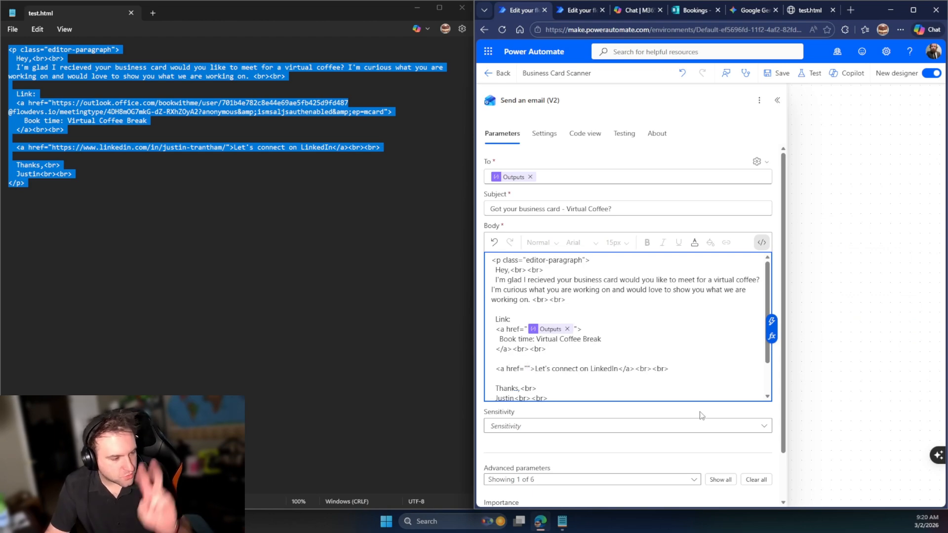
click(765, 321)
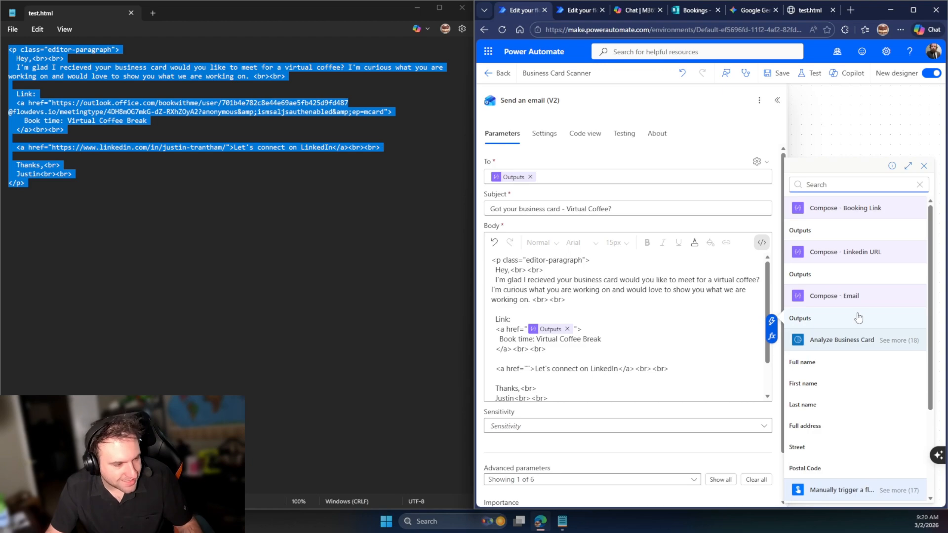
click(861, 275)
click(826, 218)
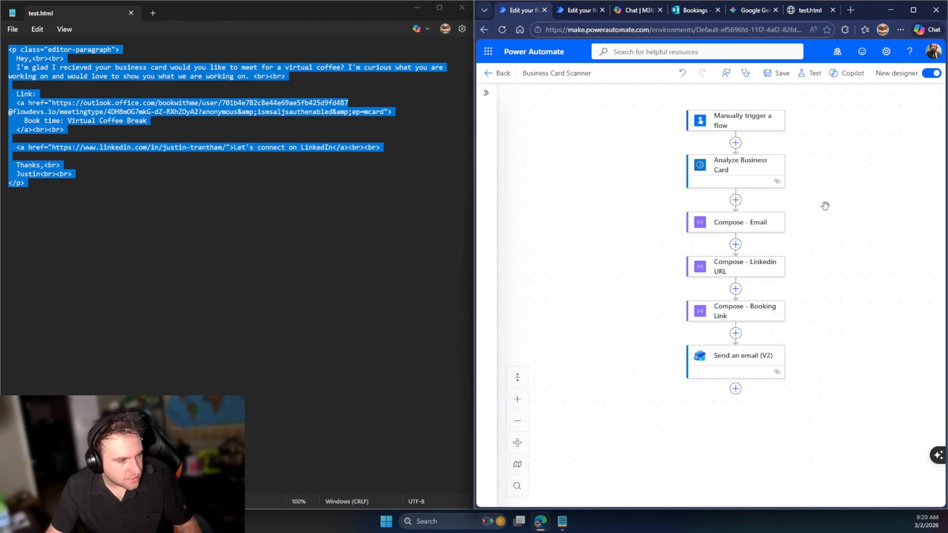
Save the flow and test it with the recently succeeded trigger run
click(783, 74)
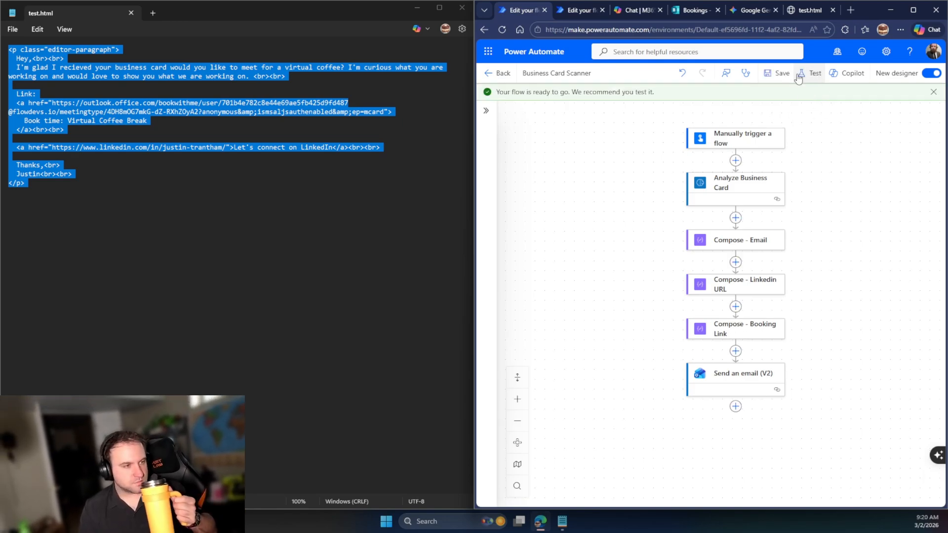
click(799, 82)
click(809, 126)
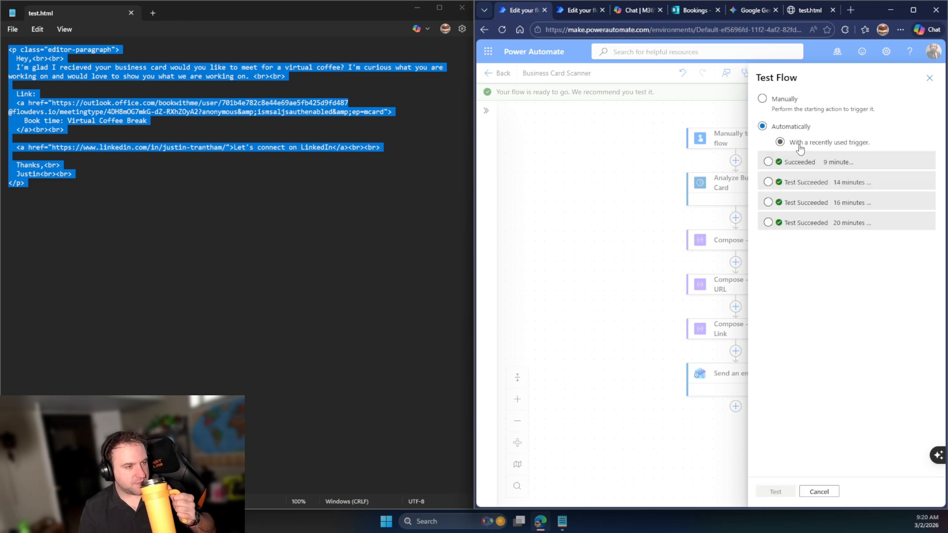
click(849, 168)
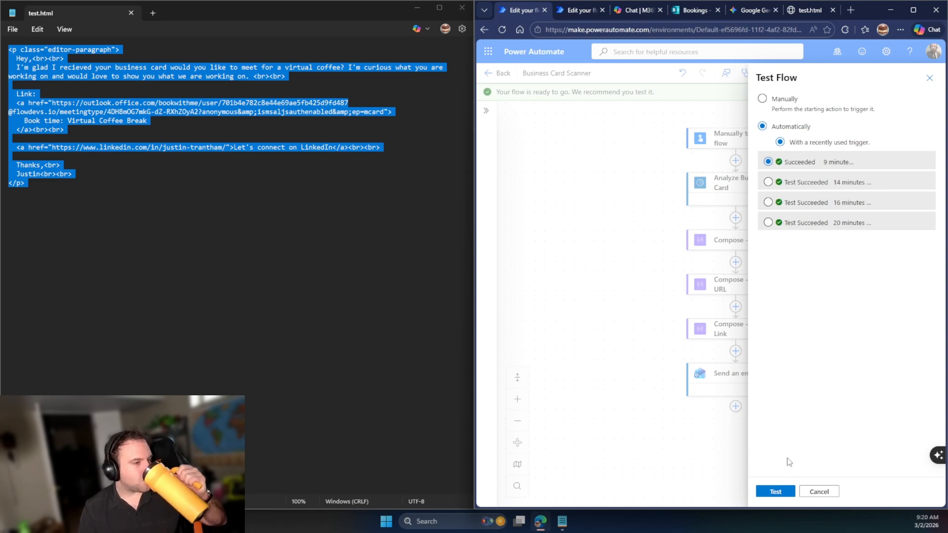
Close the Copilot chat tab and change the Outlook connection used for sending email
click(630, 13)
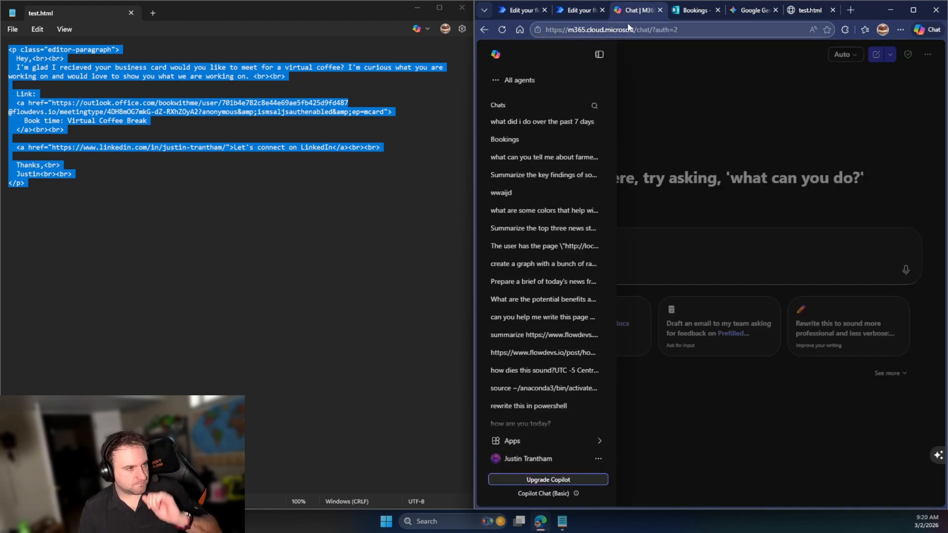
click(628, 27)
text(out)
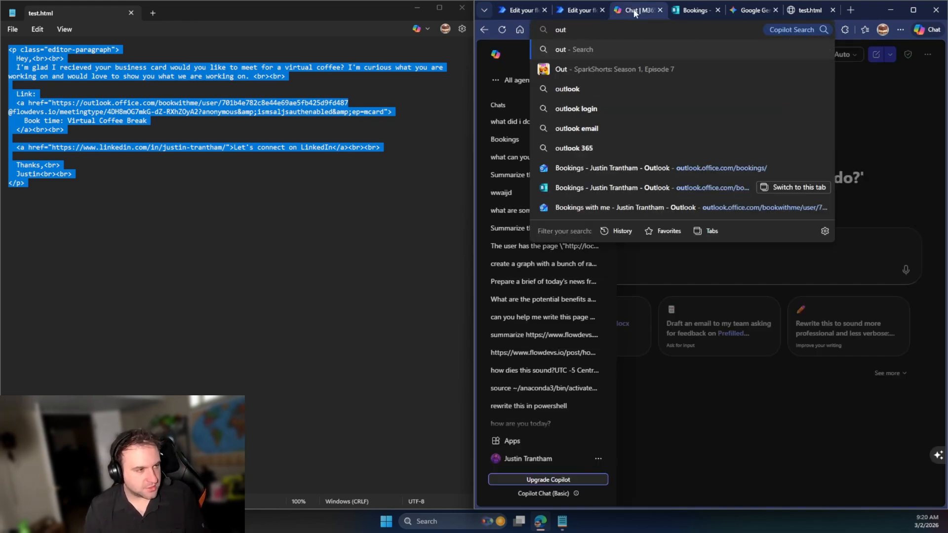
drag(634, 11, 947, 14)
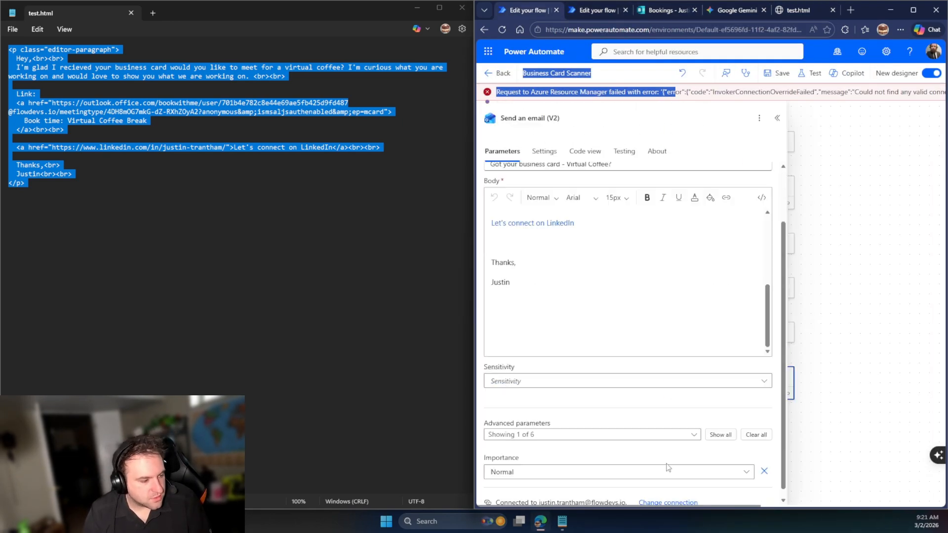
click(668, 502)
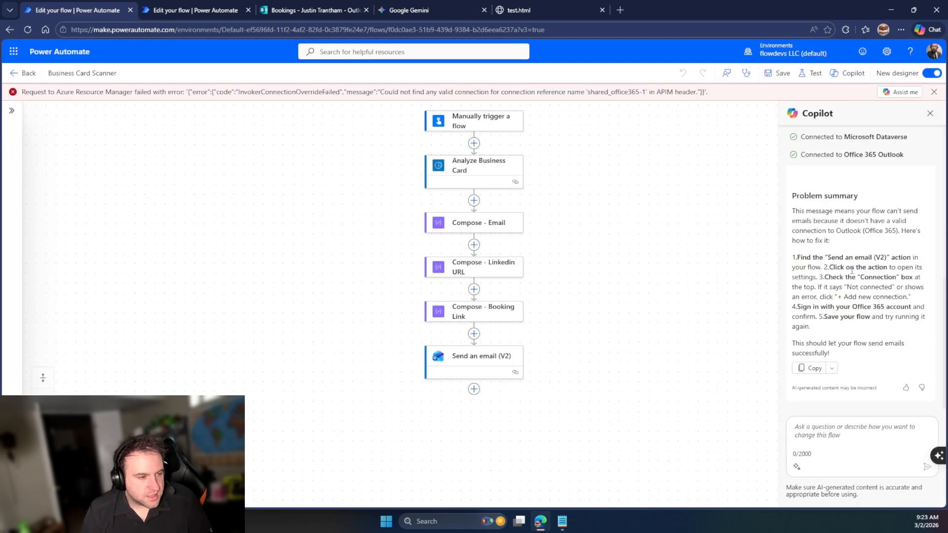
Reopen the Send an email (V2) action with its Outlook connection, then begin a flow test
click(473, 356)
click(287, 236)
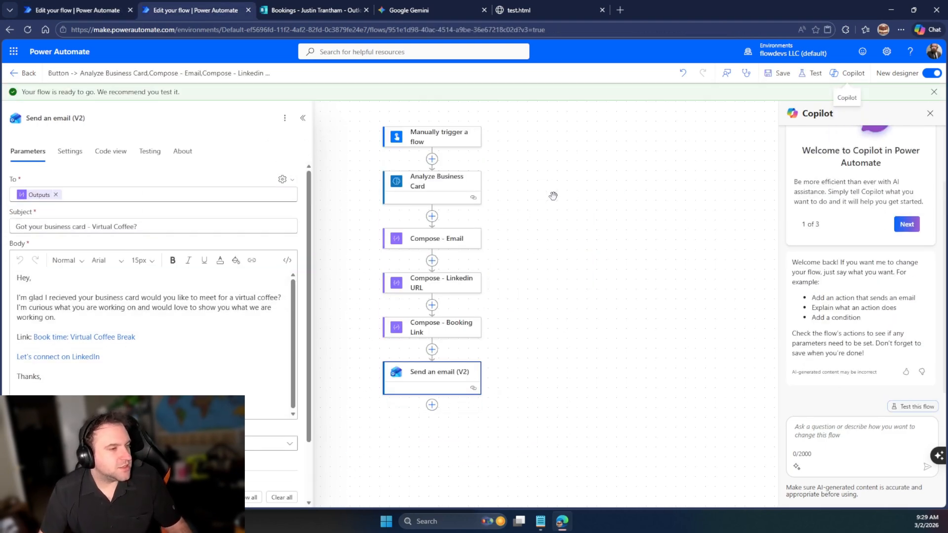
click(812, 72)
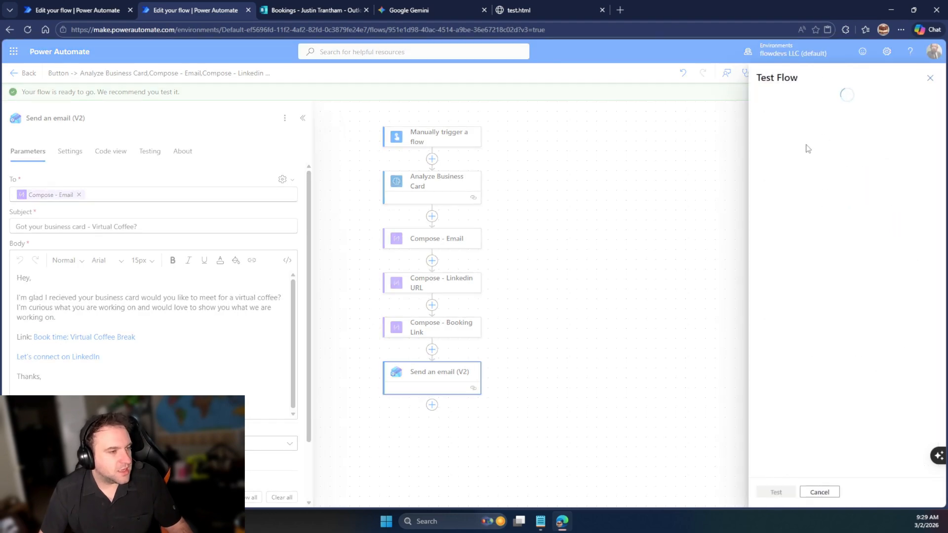
Start a manual test run, confirming the Outlook sign-in, on both copies of the flow
click(794, 105)
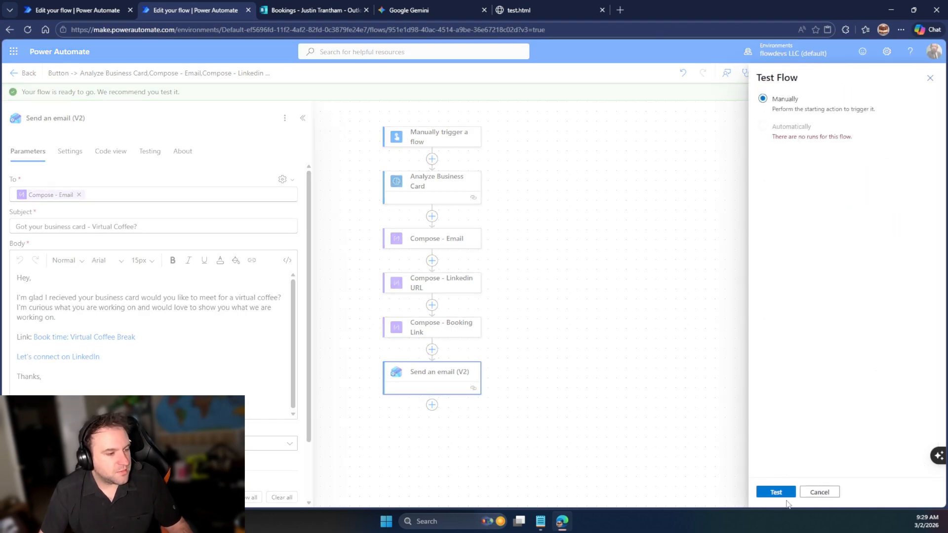
click(784, 493)
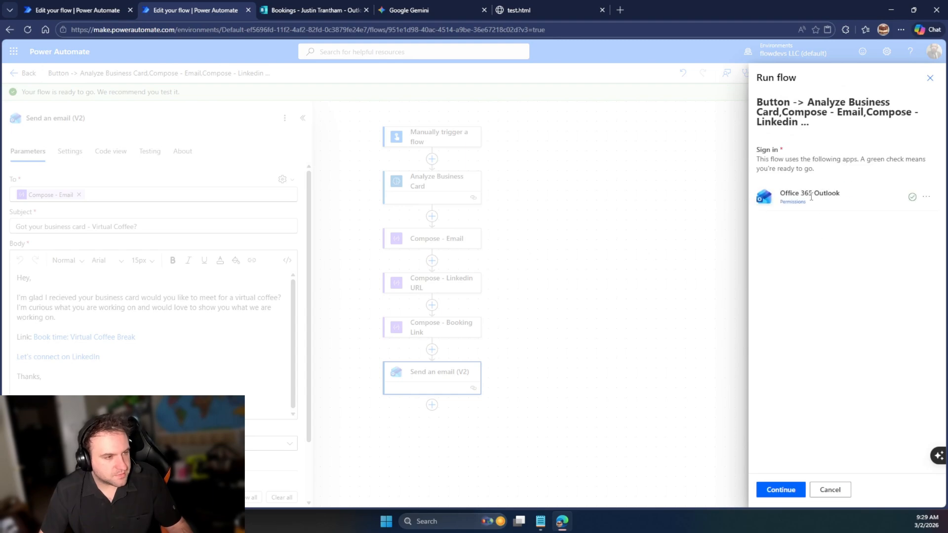
click(779, 490)
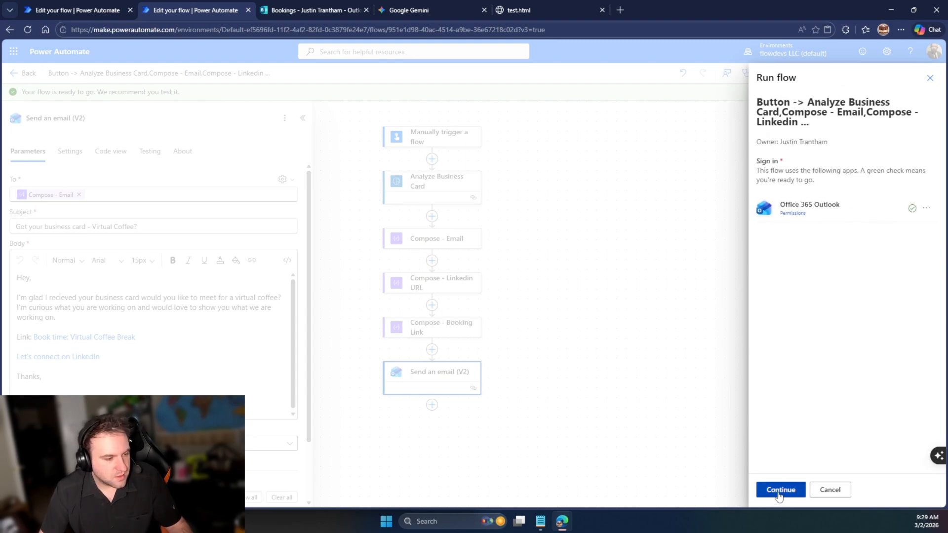
click(32, 6)
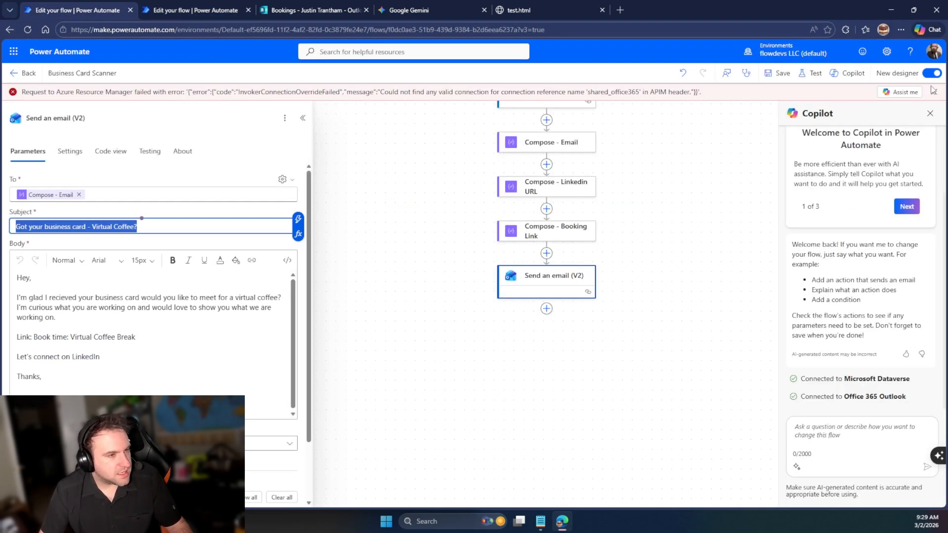
click(811, 73)
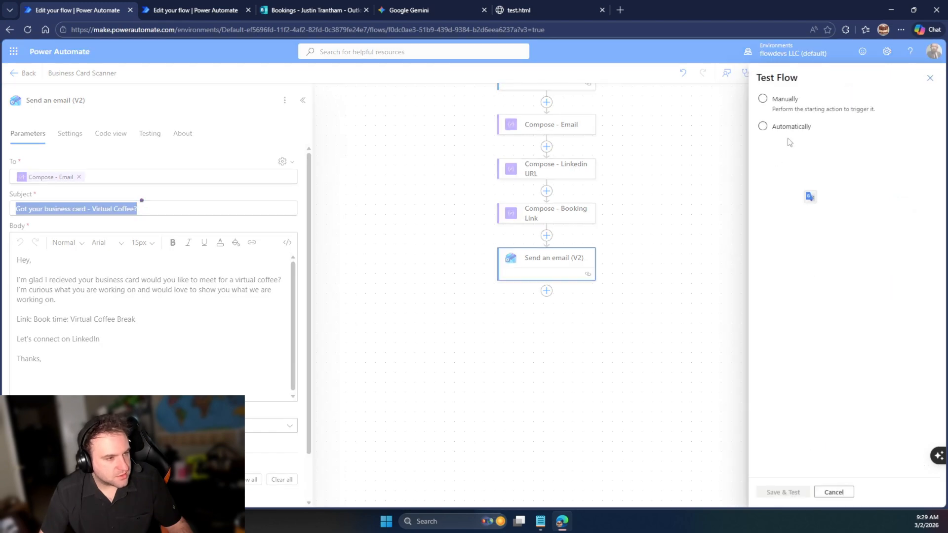
click(786, 100)
click(789, 492)
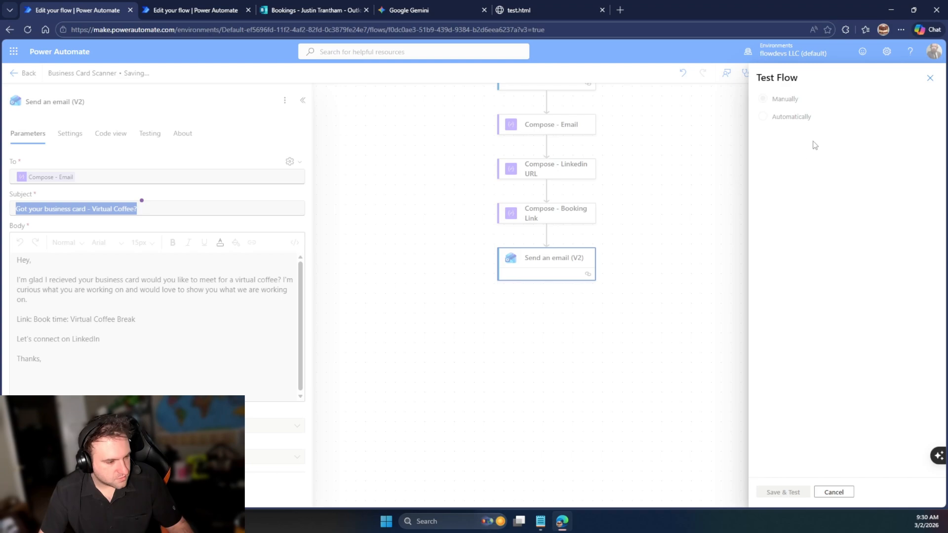
Enter 'test' in the Notes field of the run form and move to the Business file field
click(198, 9)
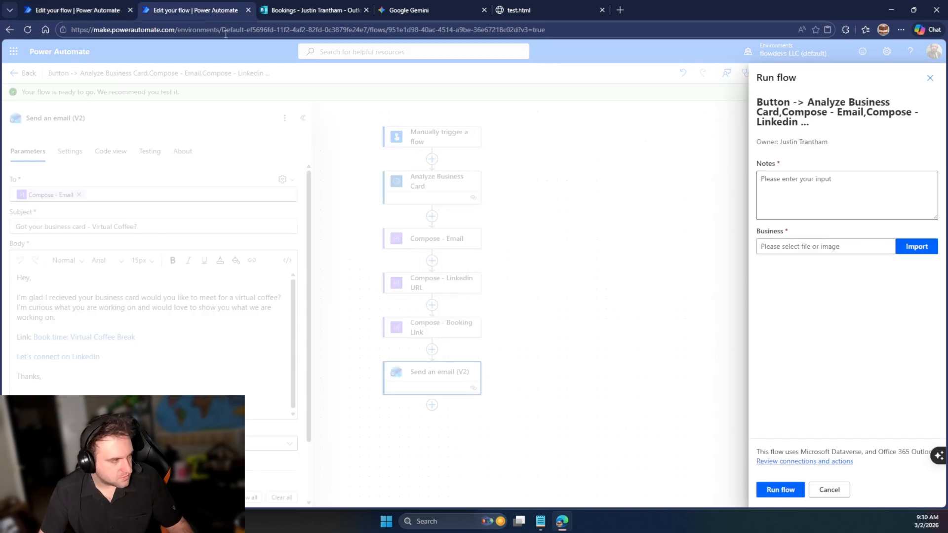
click(819, 207)
text(test)
click(815, 253)
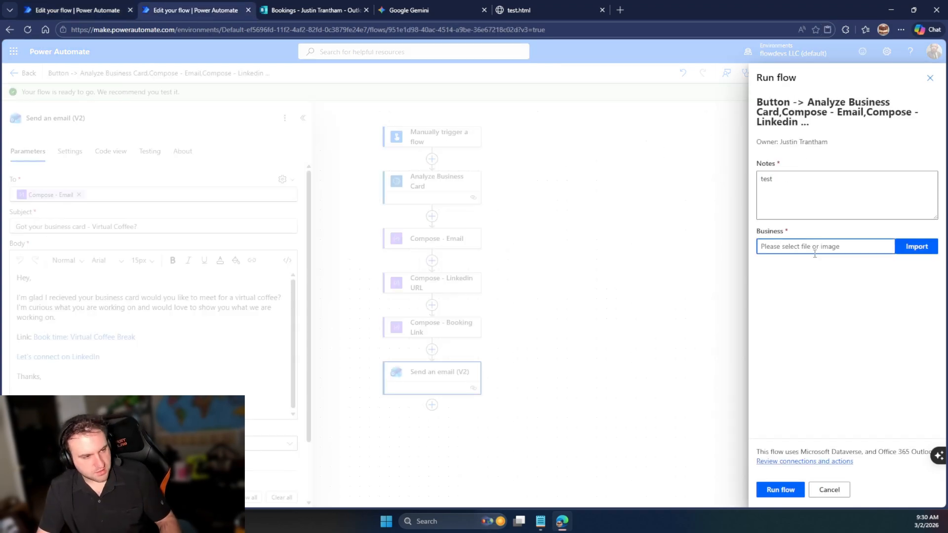
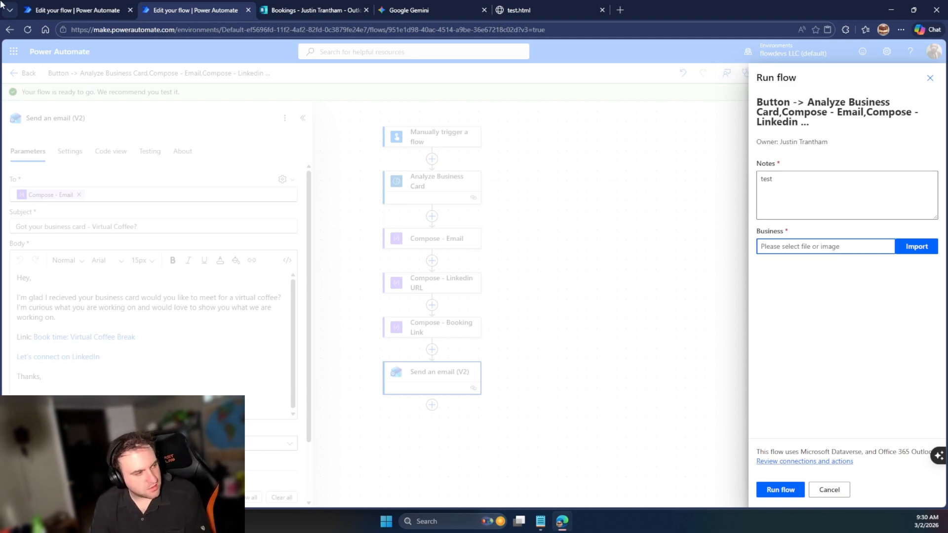
Switch to the Business Card Scanner tab and back out of its test-run options
click(69, 9)
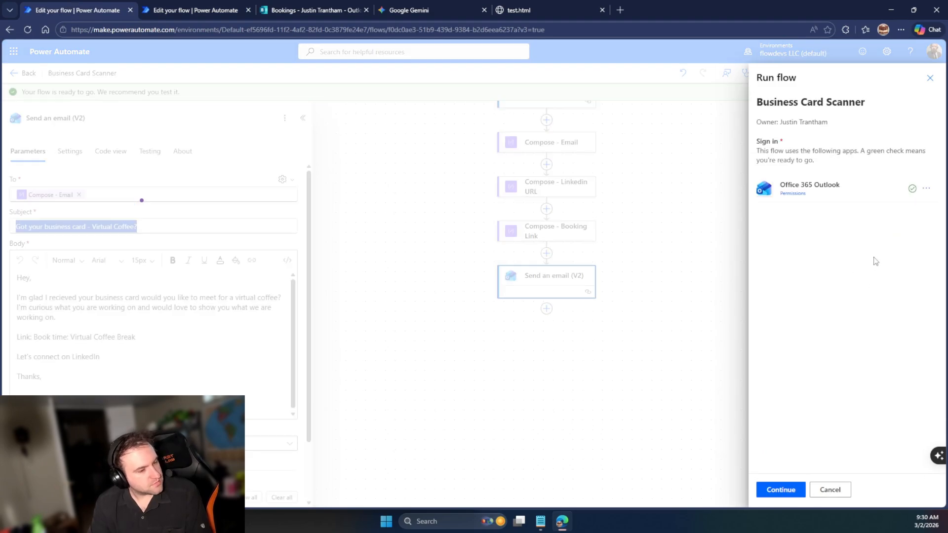
click(785, 492)
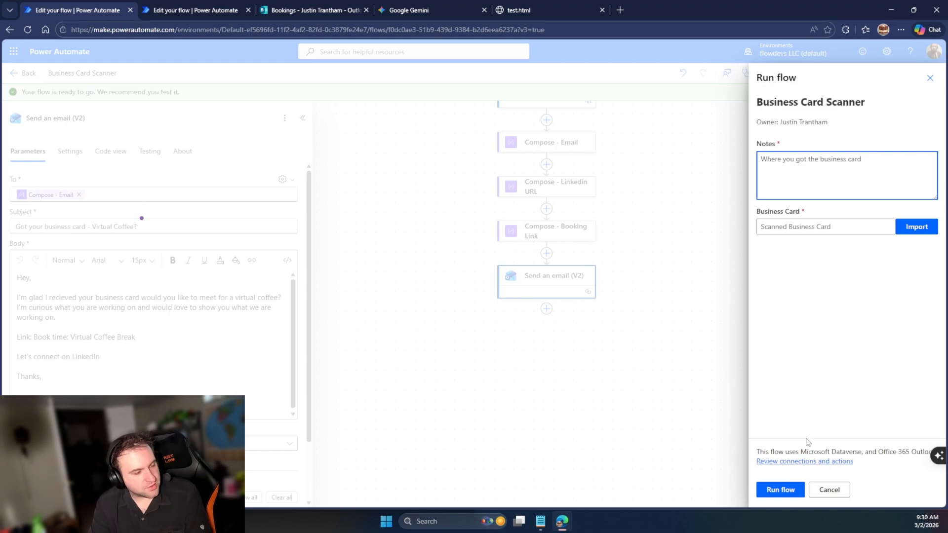
click(929, 77)
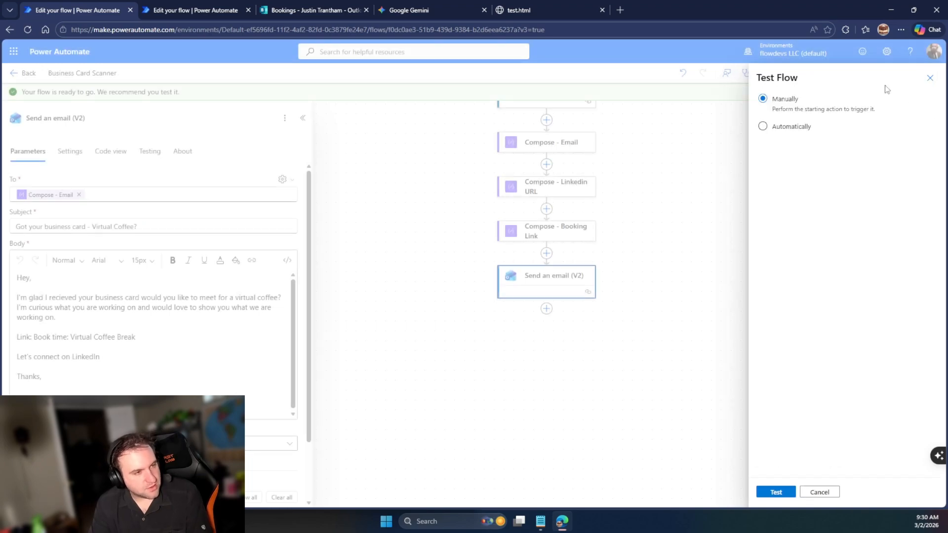
click(930, 78)
click(157, 388)
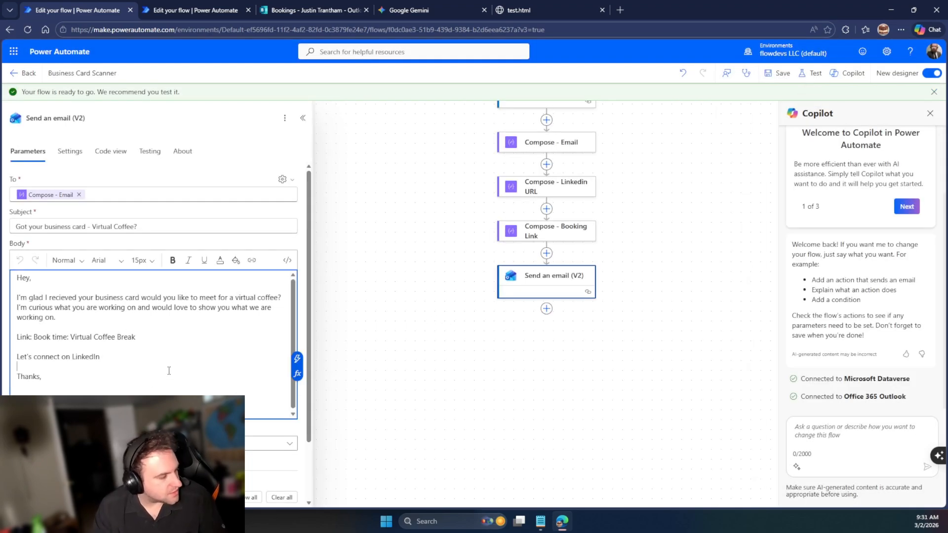
Attach Business Cards.png to the Business field of the run form and start the test run
click(175, 6)
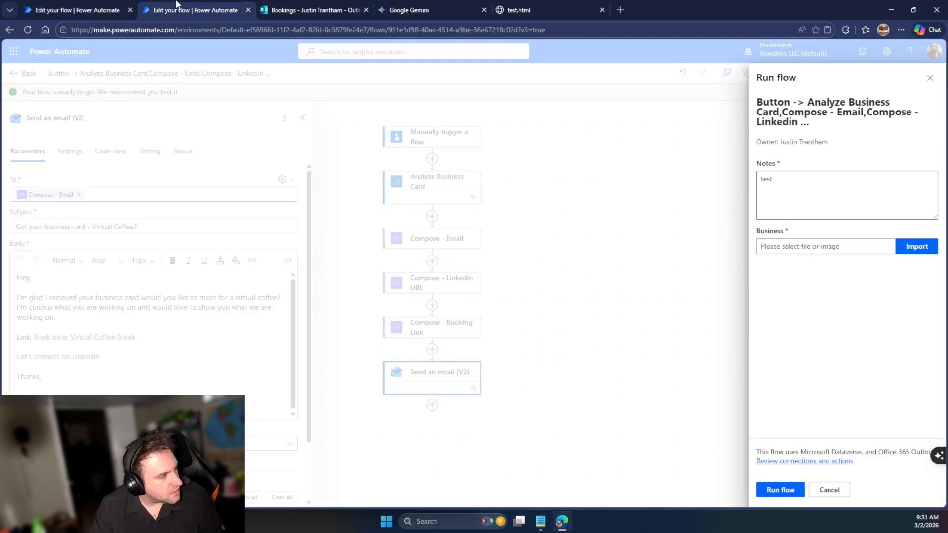
click(838, 249)
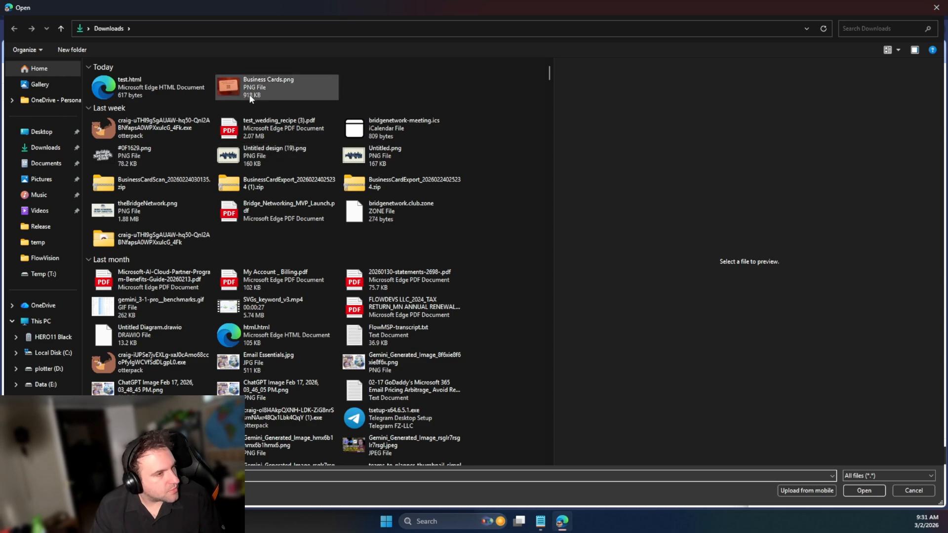
double_click(233, 93)
click(769, 491)
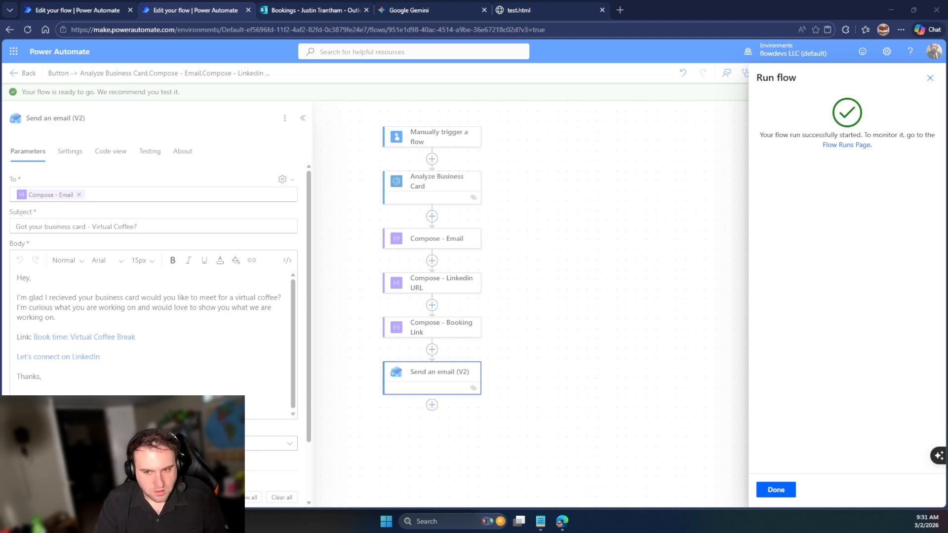
Dismiss the run confirmation and inspect each step, from Send an email back to Analyze Business Card
click(774, 488)
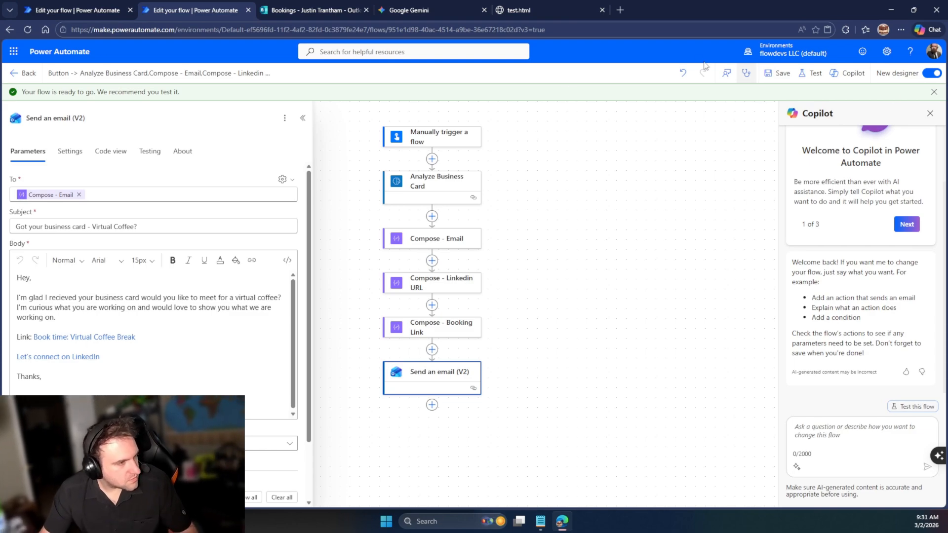
click(28, 30)
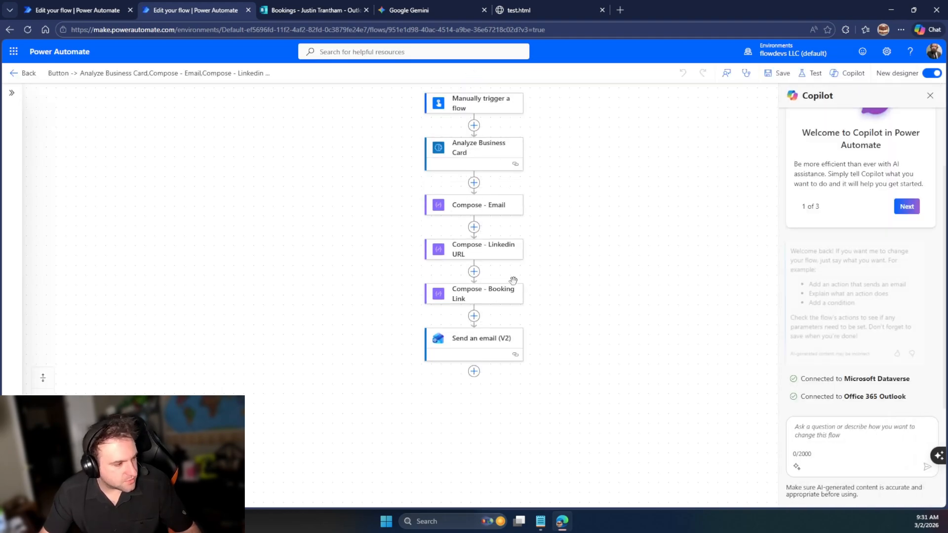
click(496, 345)
click(485, 297)
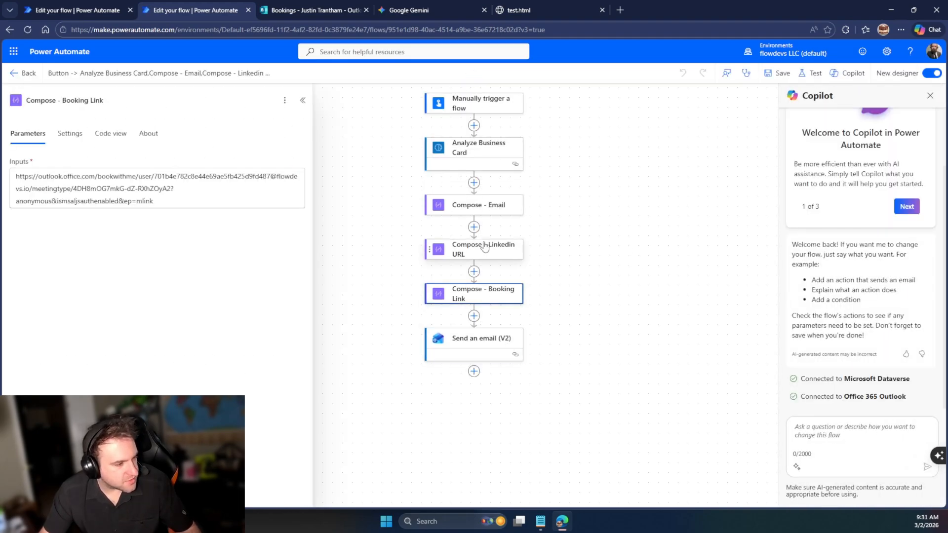
click(481, 243)
click(478, 205)
click(478, 148)
click(302, 100)
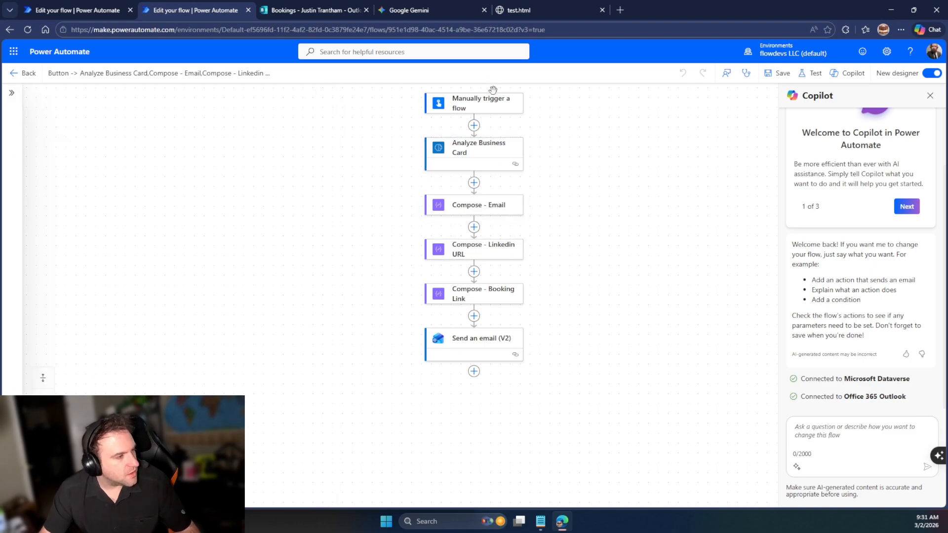
Open the latest run from the flow details' run history, then return to editing the flow
click(23, 73)
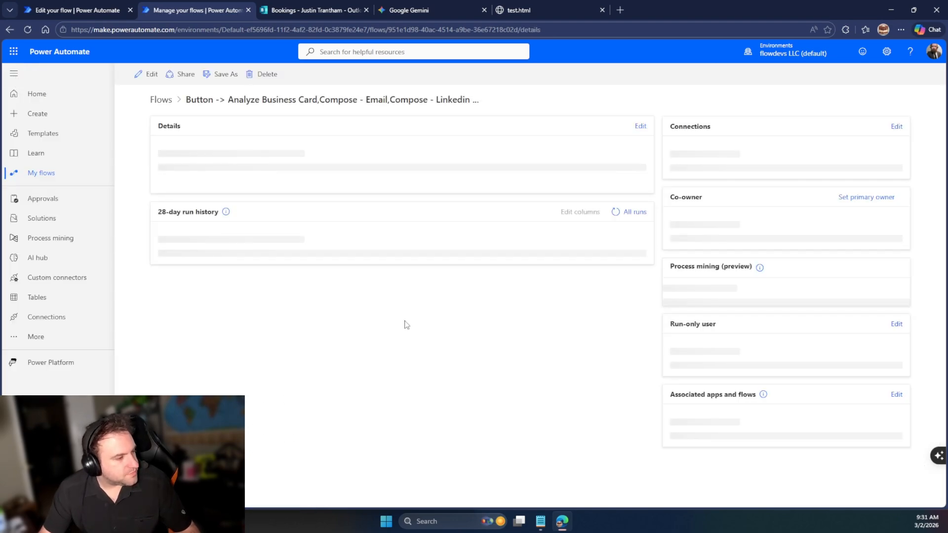
click(224, 376)
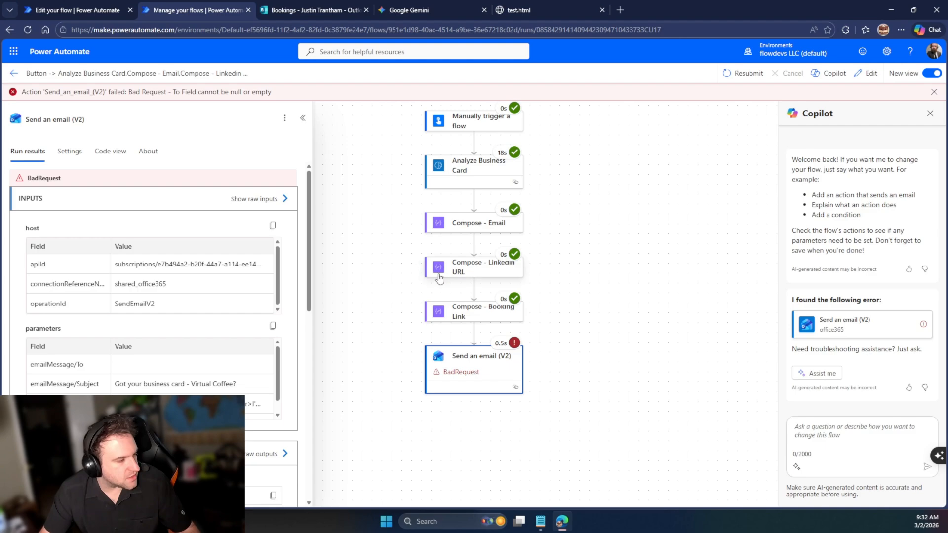
click(860, 75)
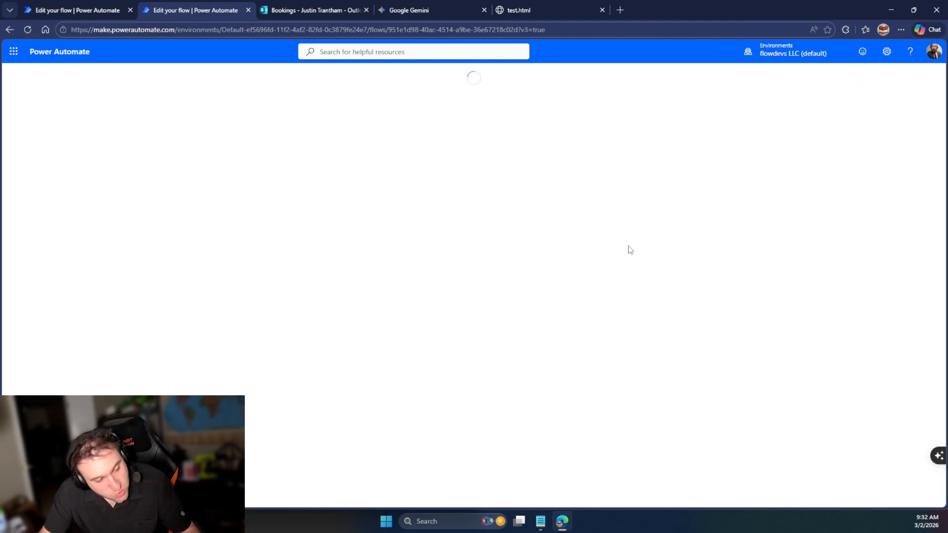
Check the Compose - Email input value, then start a manual test of the flow
click(491, 204)
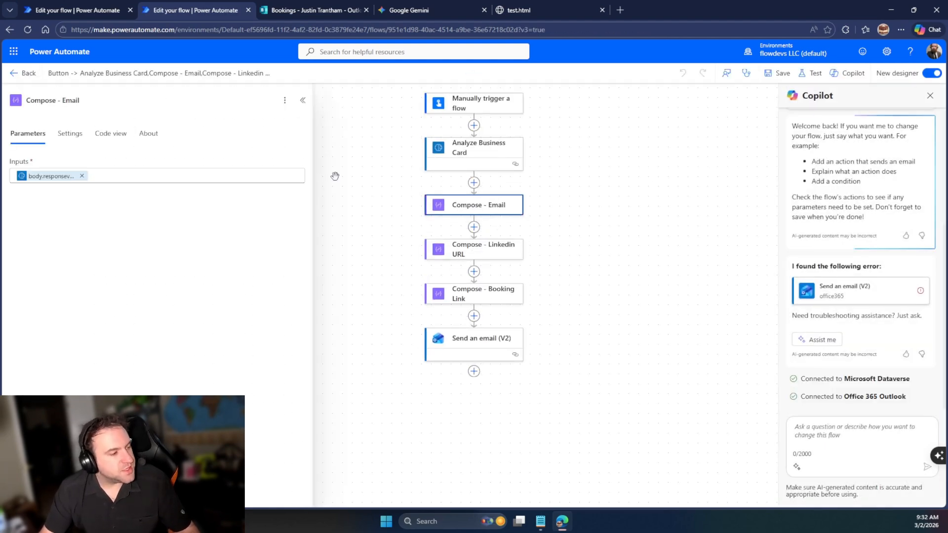
click(135, 179)
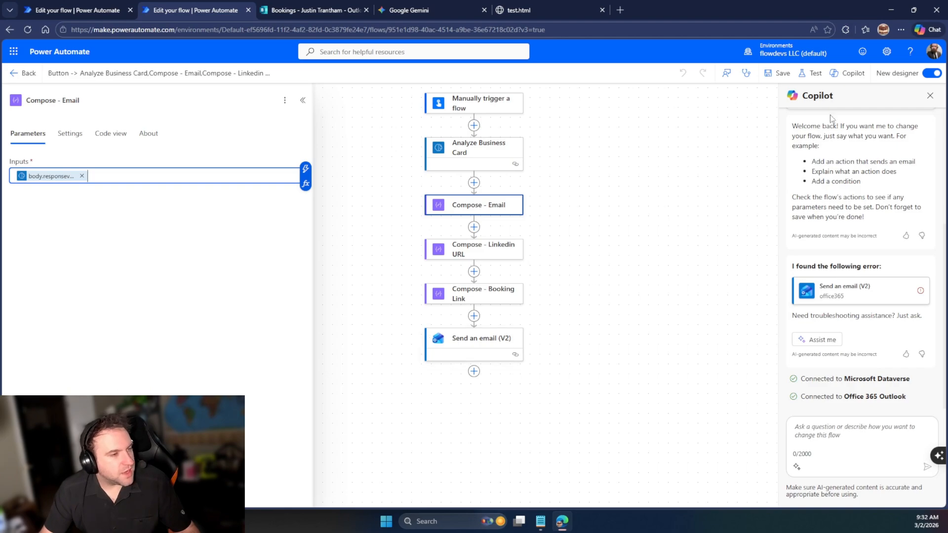
click(810, 73)
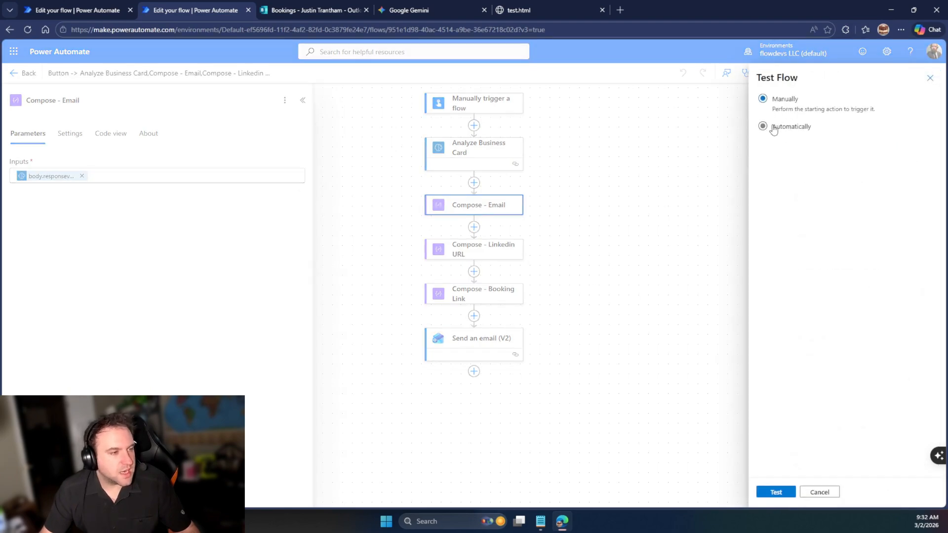
click(773, 127)
click(790, 109)
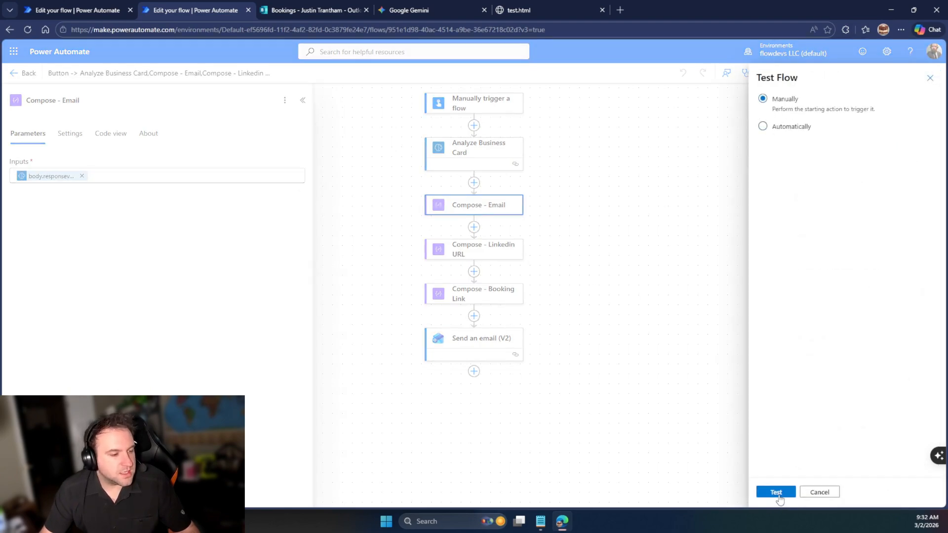
click(778, 496)
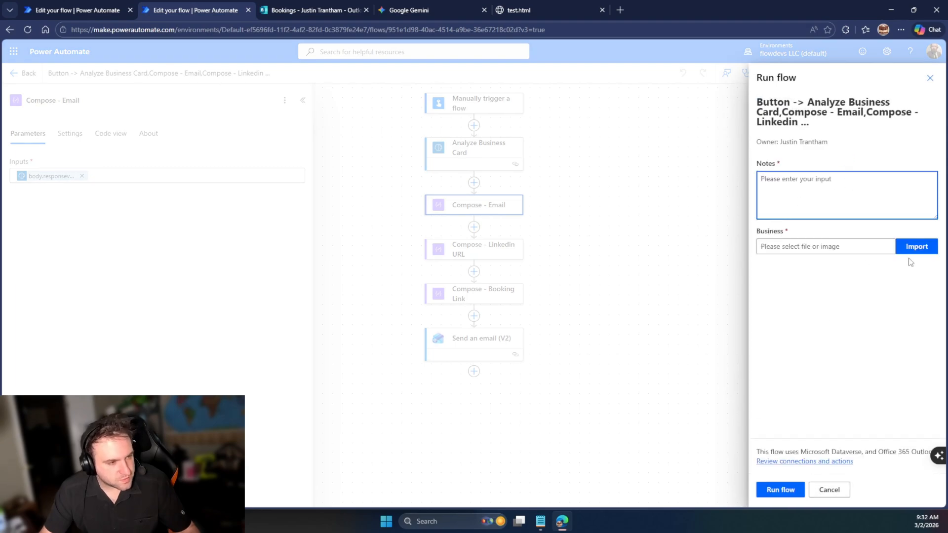
Enter notes 'Business Card office', attach biz23.png from Downloads, and run the flow
text(Buesine)
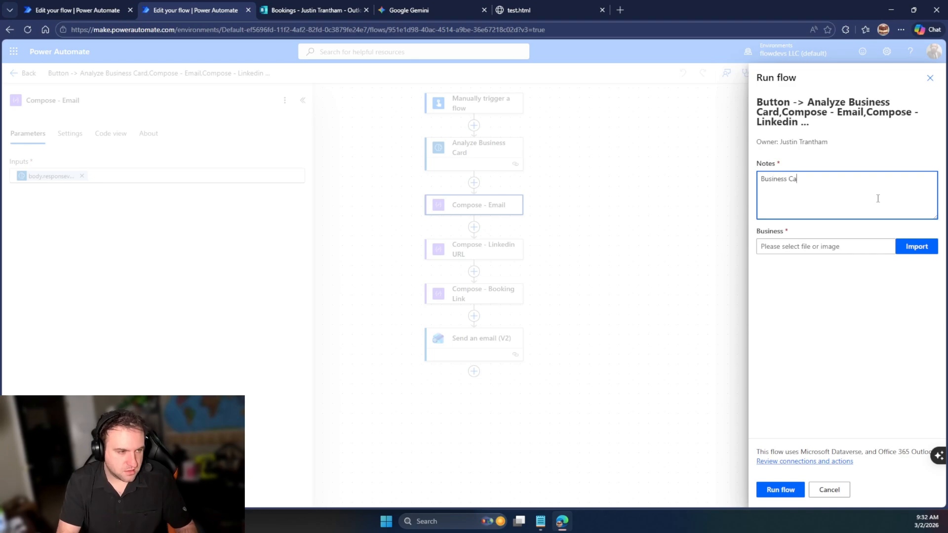
text(s Card offie)
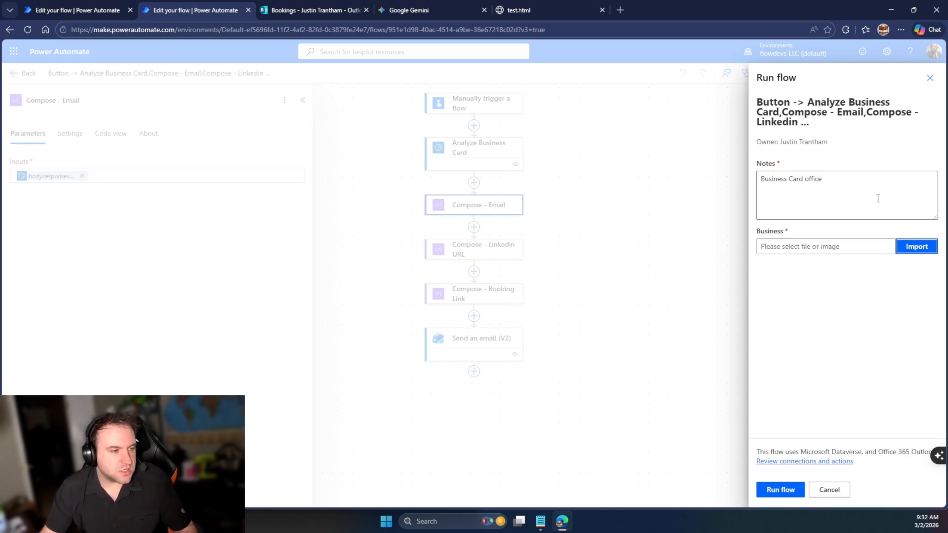
click(913, 246)
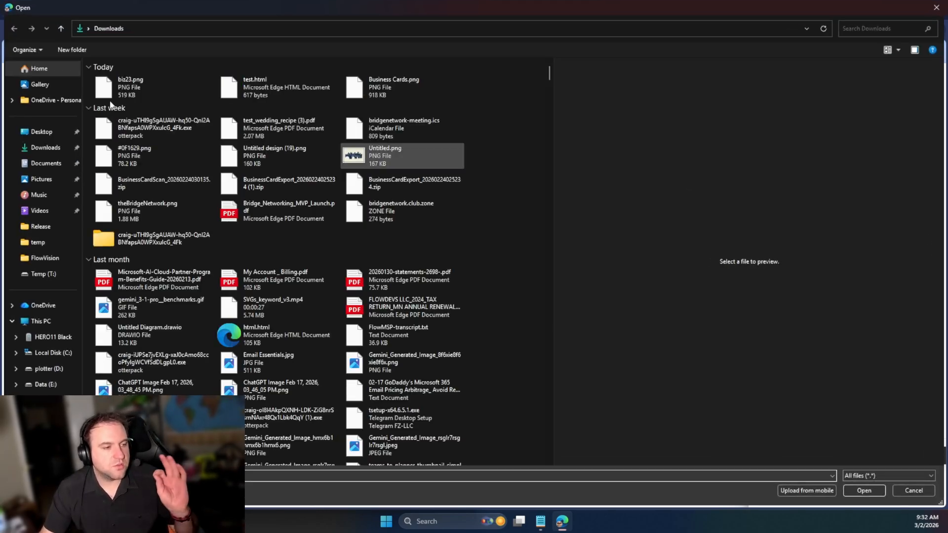
click(161, 82)
click(160, 81)
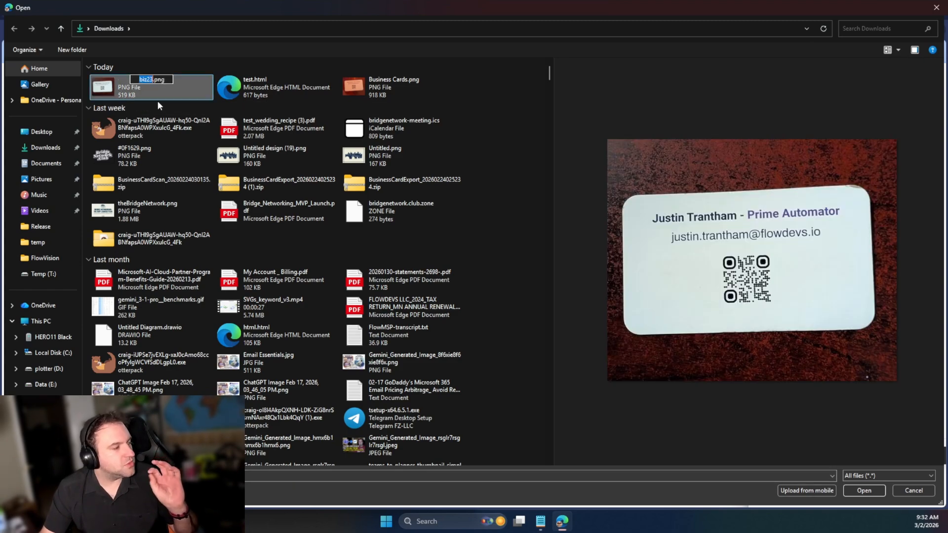
click(100, 98)
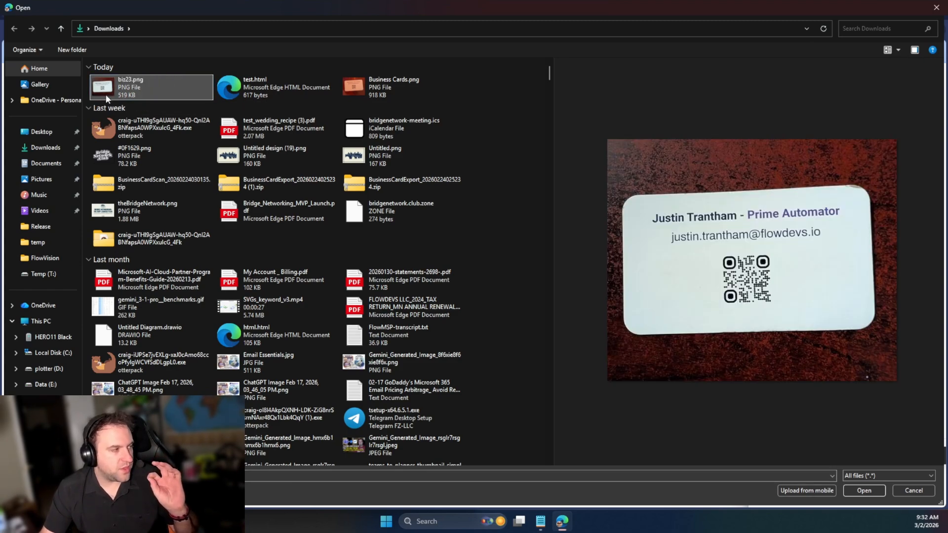
click(879, 490)
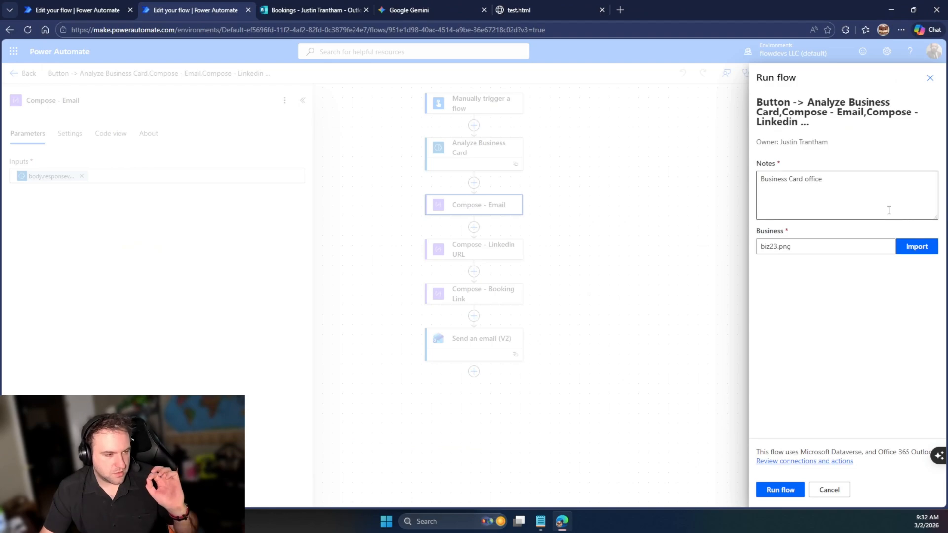
click(796, 491)
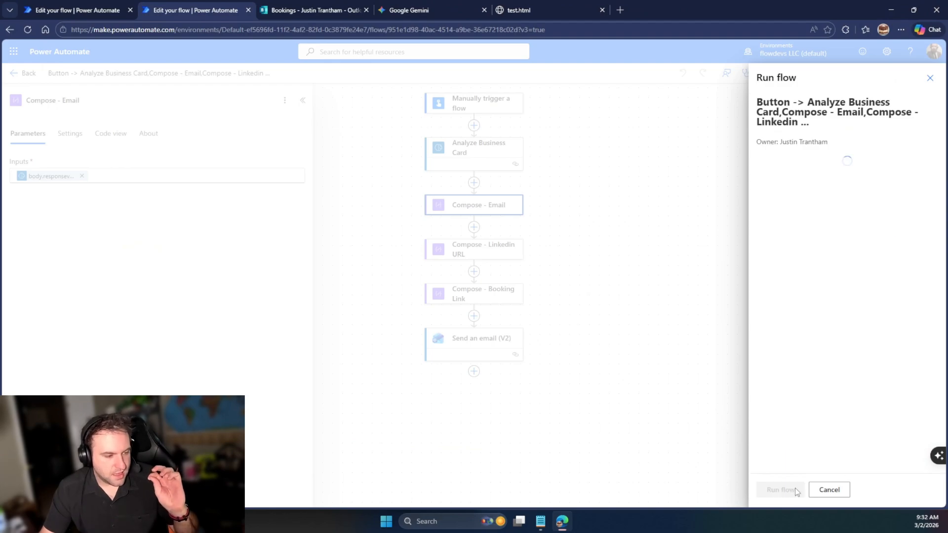
click(427, 6)
Search the web for 'sharepoint' and open the Office 365 sign-in result
click(429, 30)
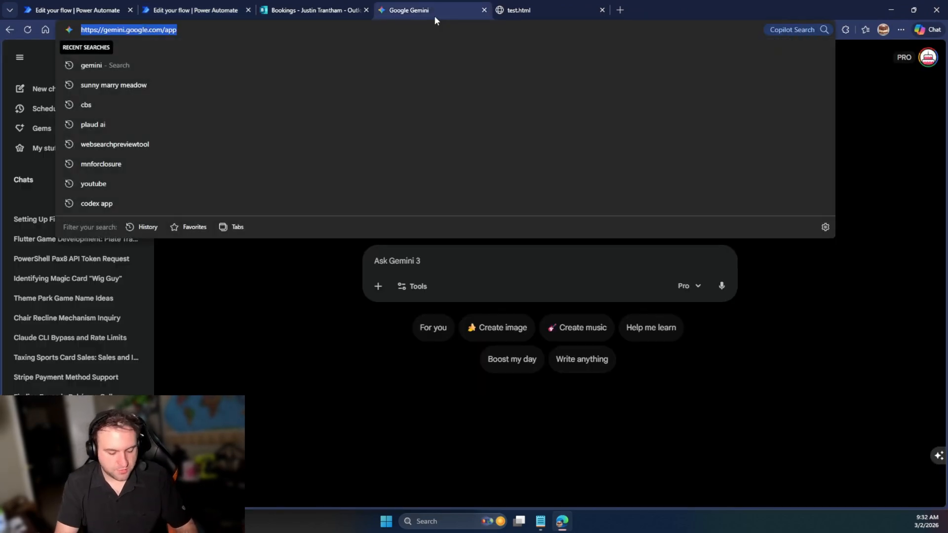
text(sharepoion)
key(BackSpace)
key(BackSpace)
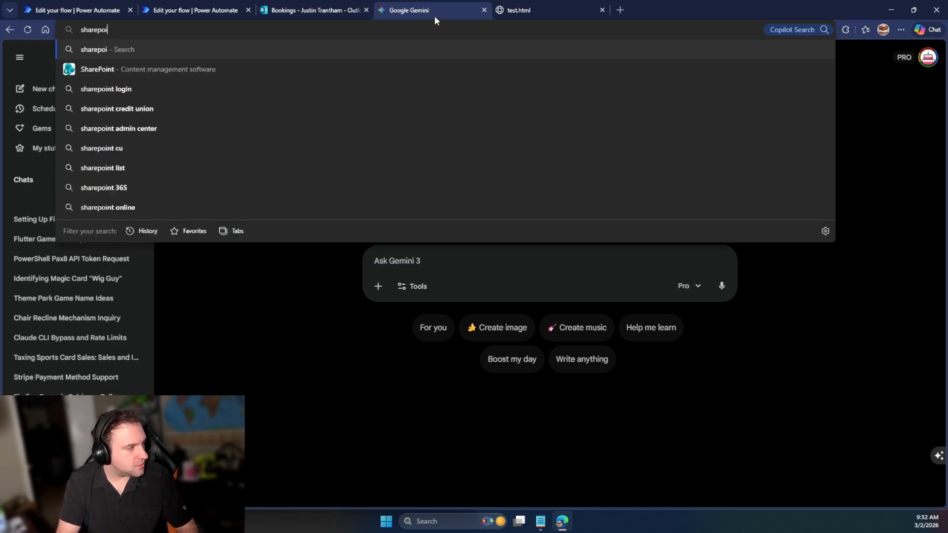
text(t)
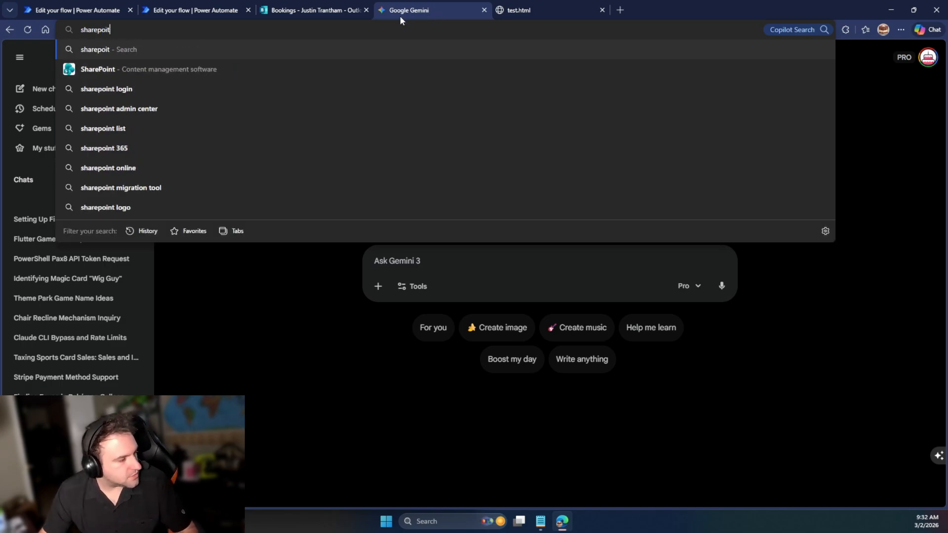
key(Return)
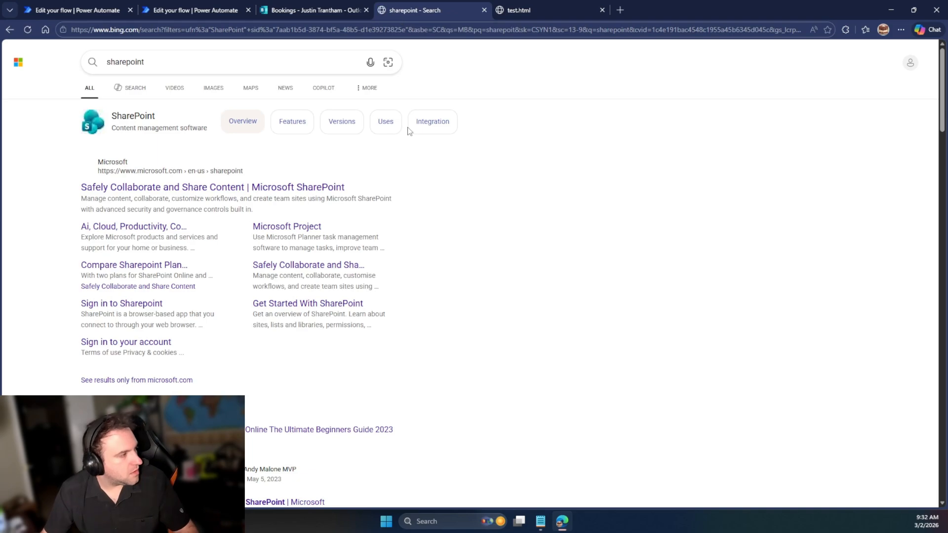
scroll(181, 183, down, 10)
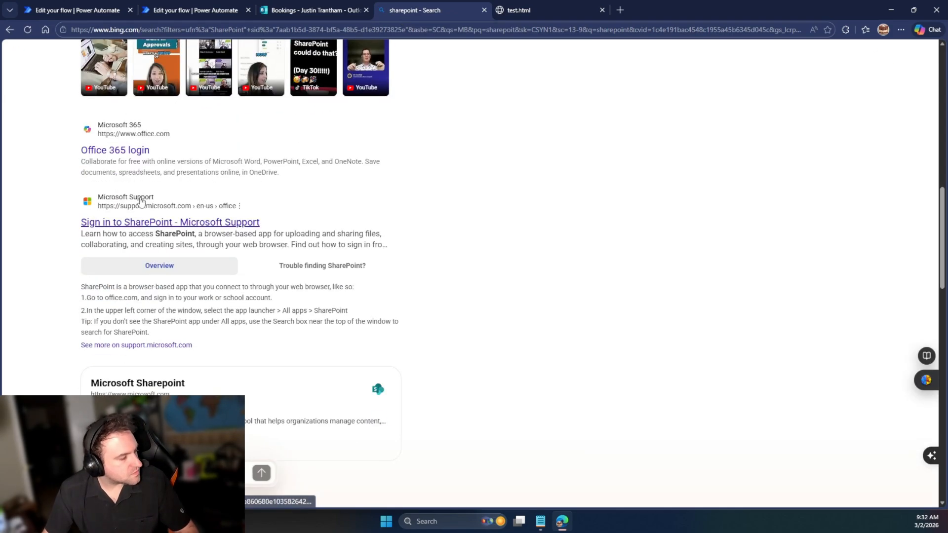
click(134, 155)
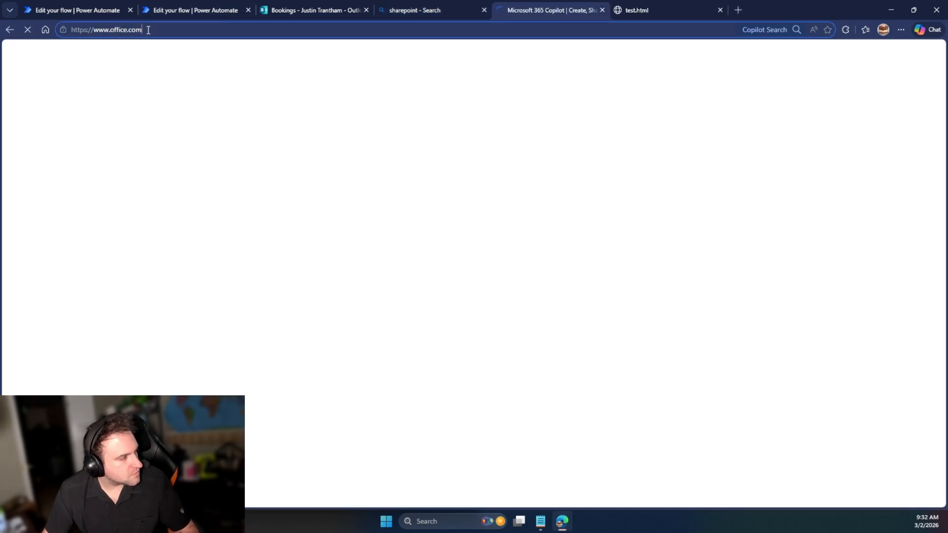
Go to portal.office.com, open SharePoint from the Microsoft 365 apps, and choose Pipeline Pilots
click(148, 30)
text(portal.offic)
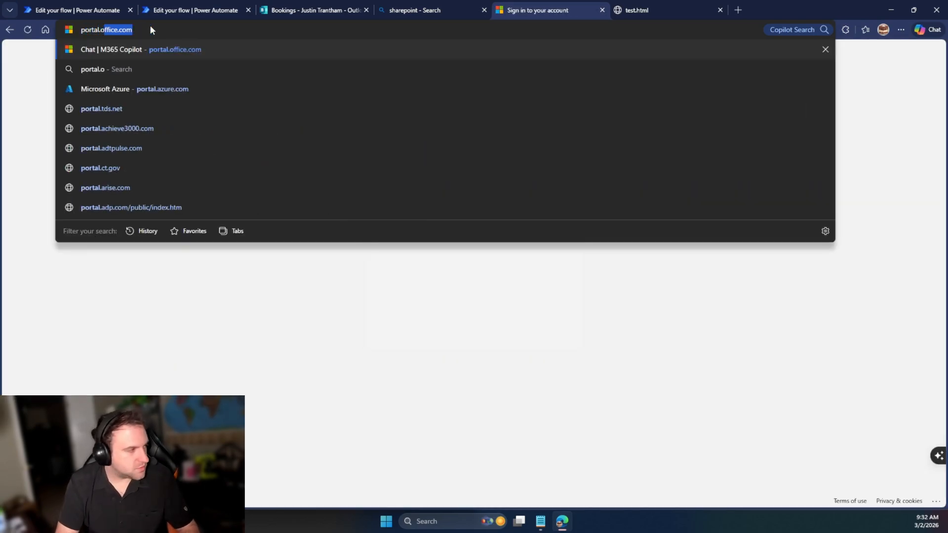
text(e.com)
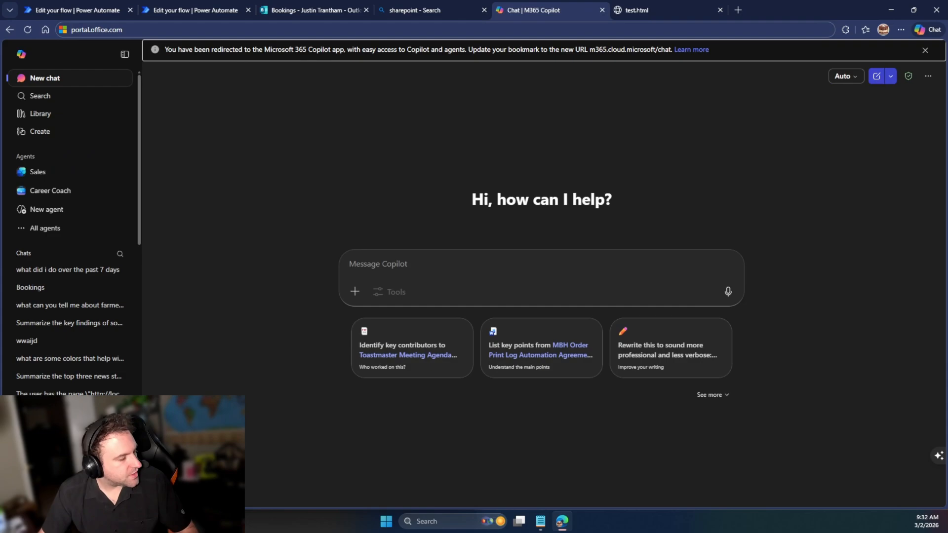
key(Return)
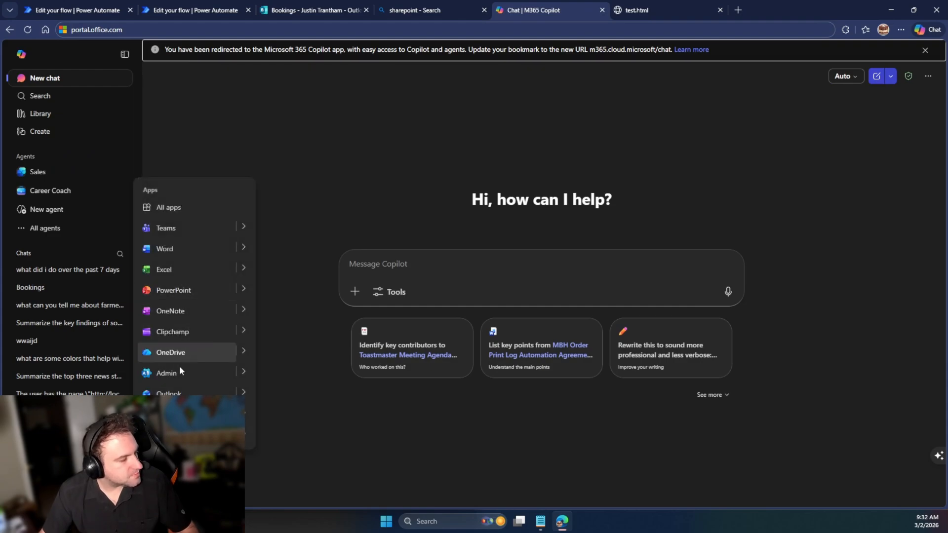
click(169, 415)
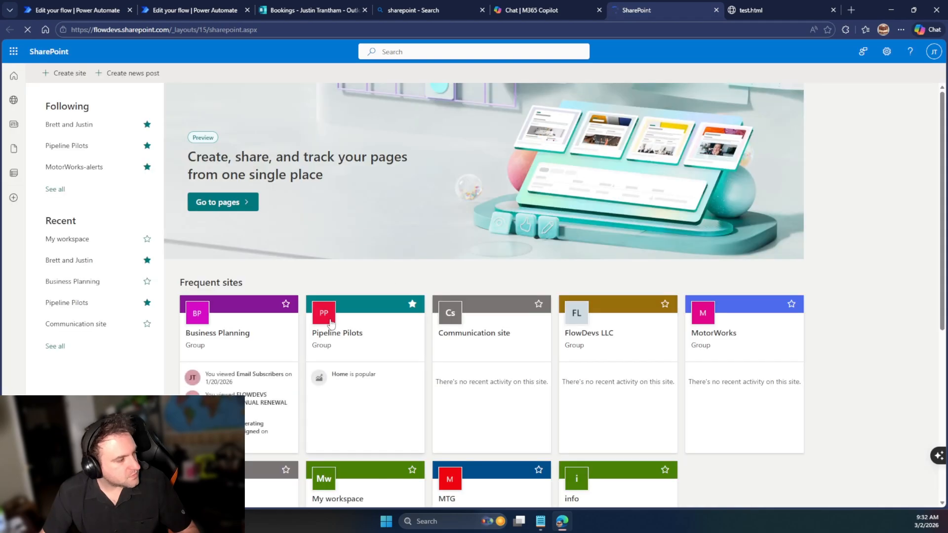
click(372, 320)
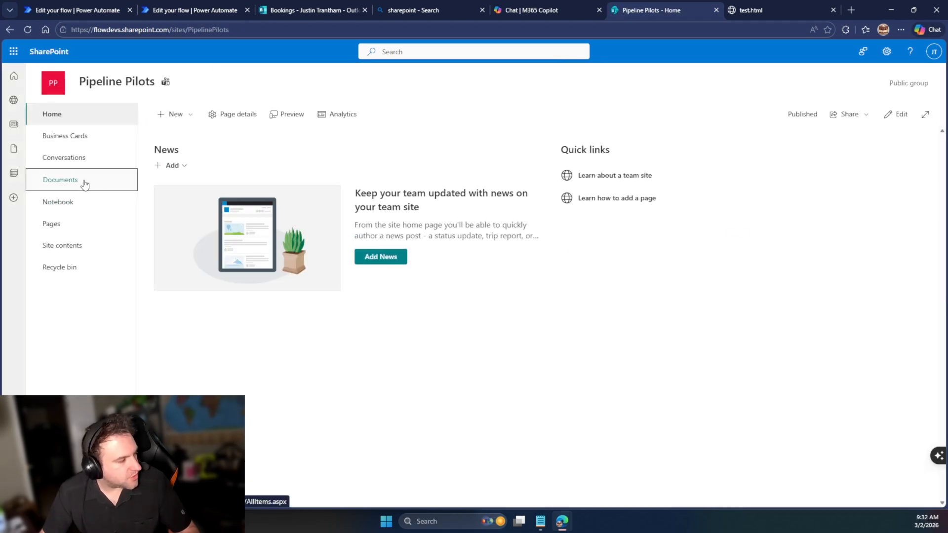
Open the Documents library's Business Cards folder and scroll through the saved card entries
click(85, 184)
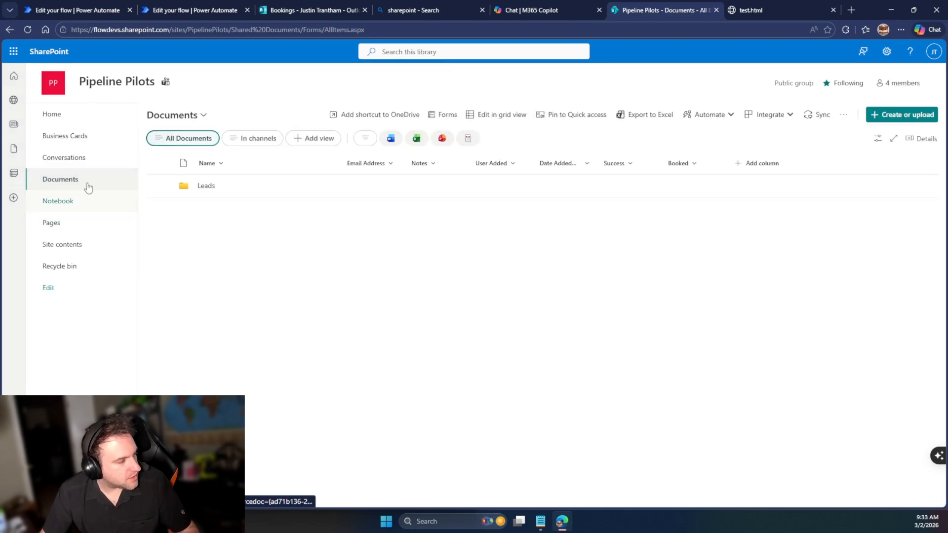
click(78, 141)
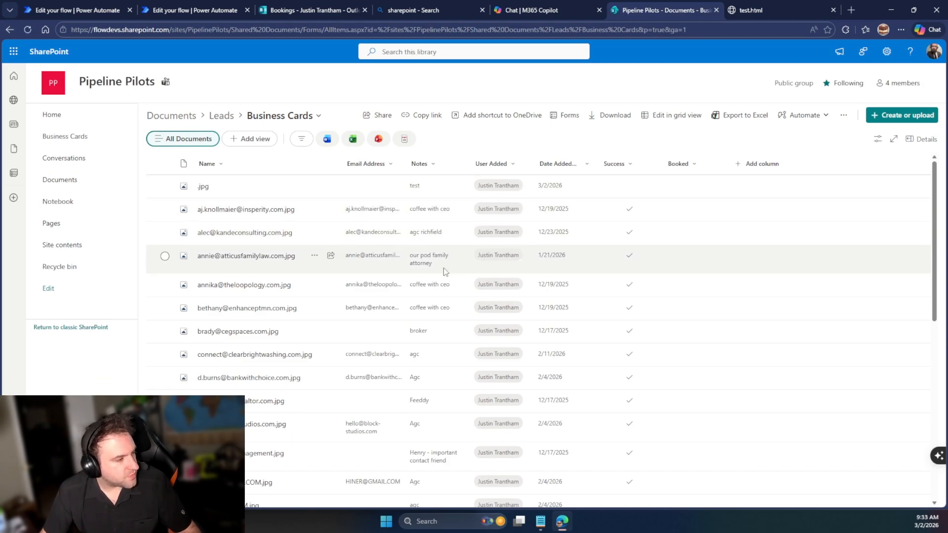
scroll(289, 321, down, 10)
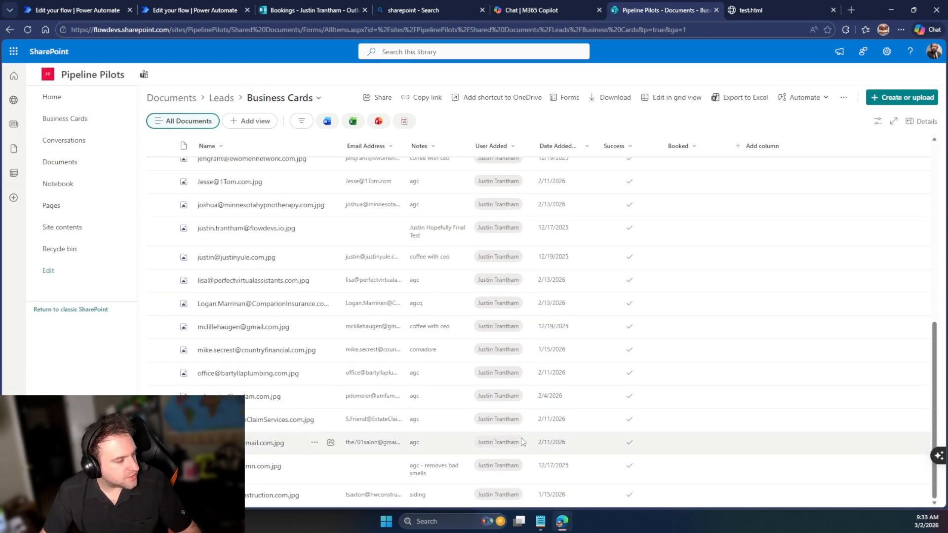
scroll(289, 422, up, 10)
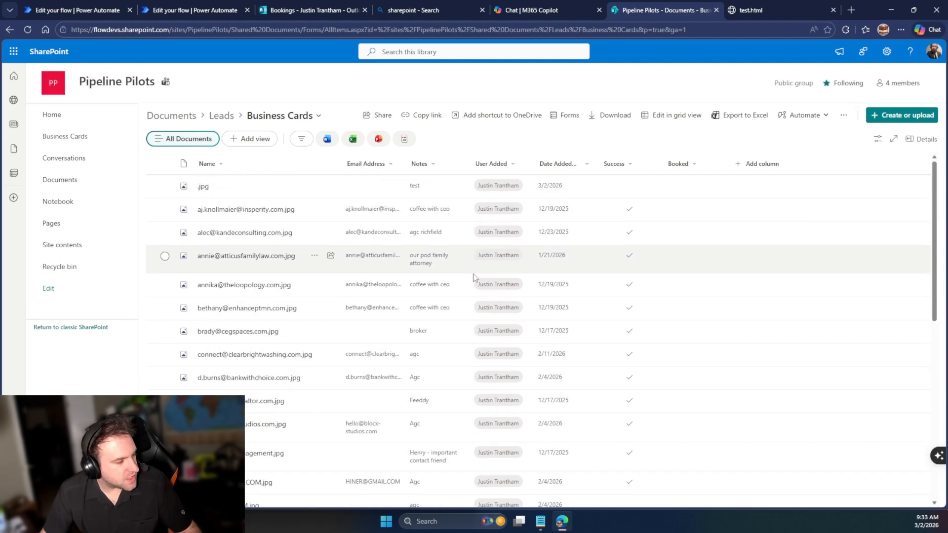
scroll(657, 331, down, 6)
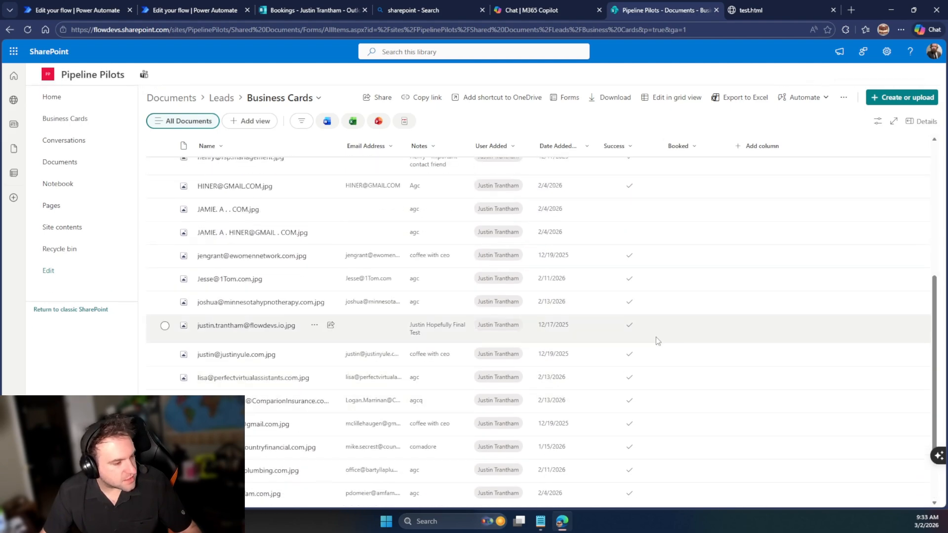
scroll(628, 326, up, 2)
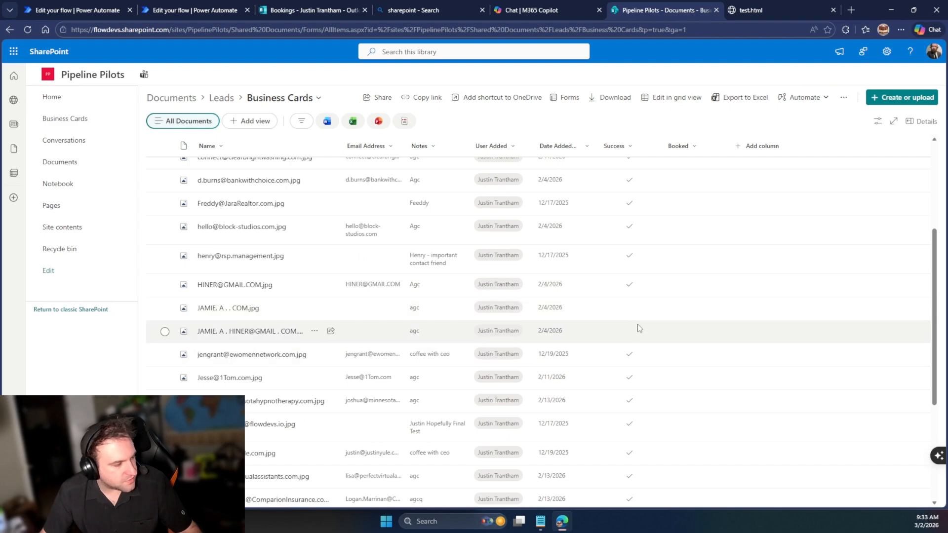
scroll(655, 450, down, 4)
scroll(651, 444, up, 5)
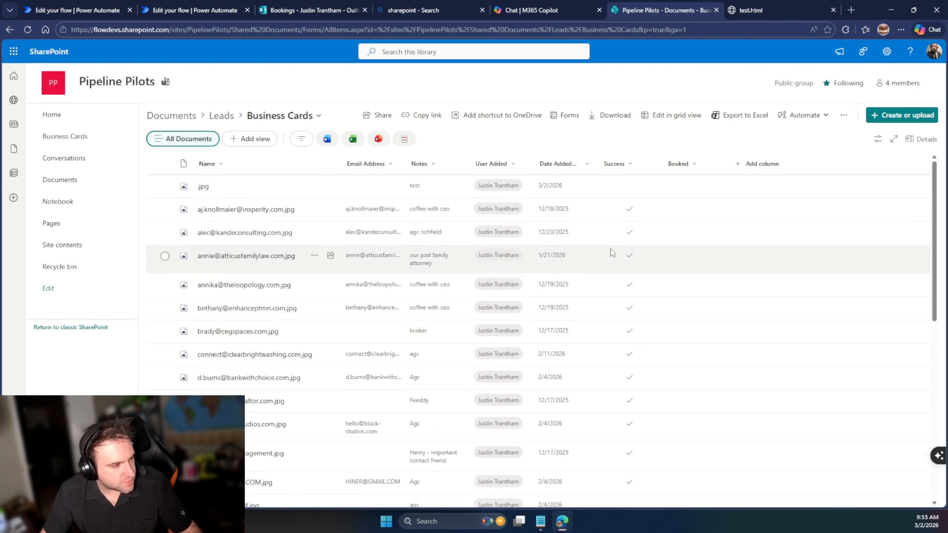
Check the Booked column's sort and filter options, then switch to the Bookings home page
click(689, 165)
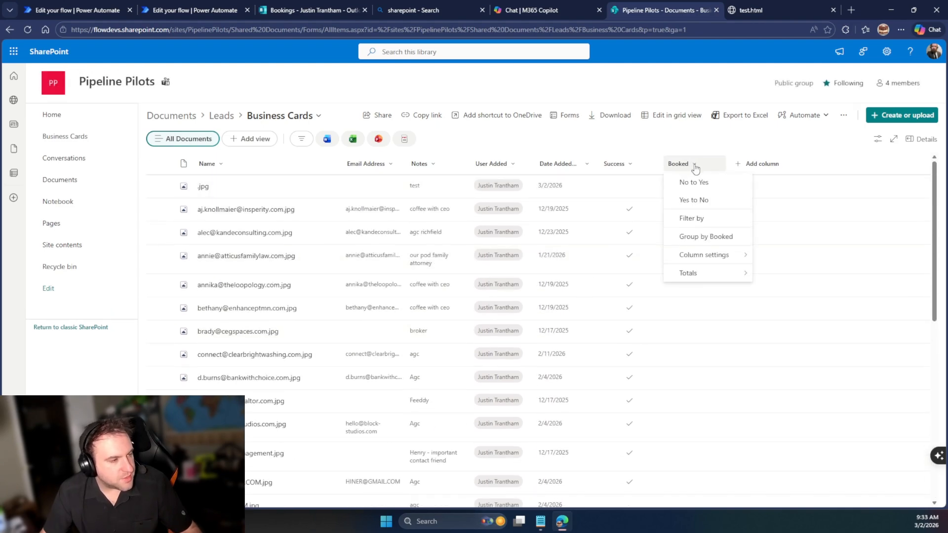
click(735, 132)
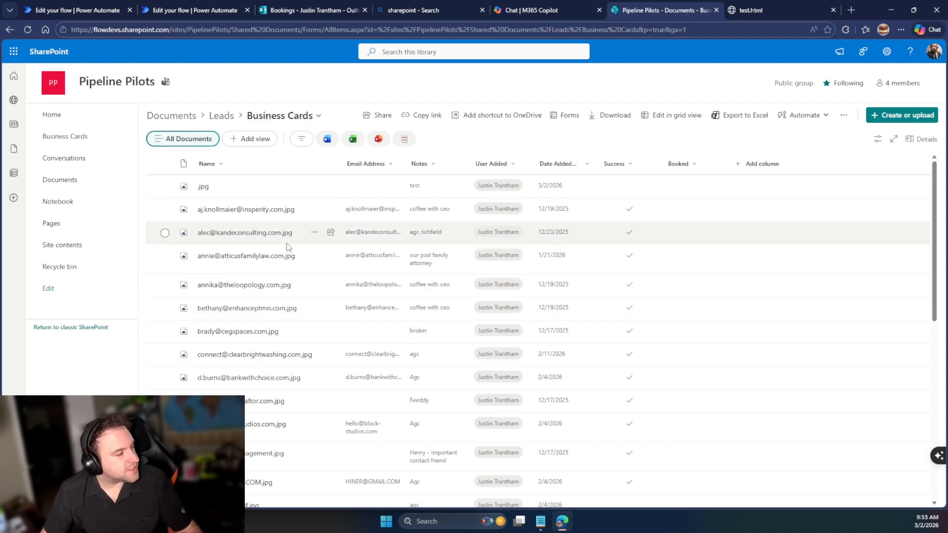
click(294, 6)
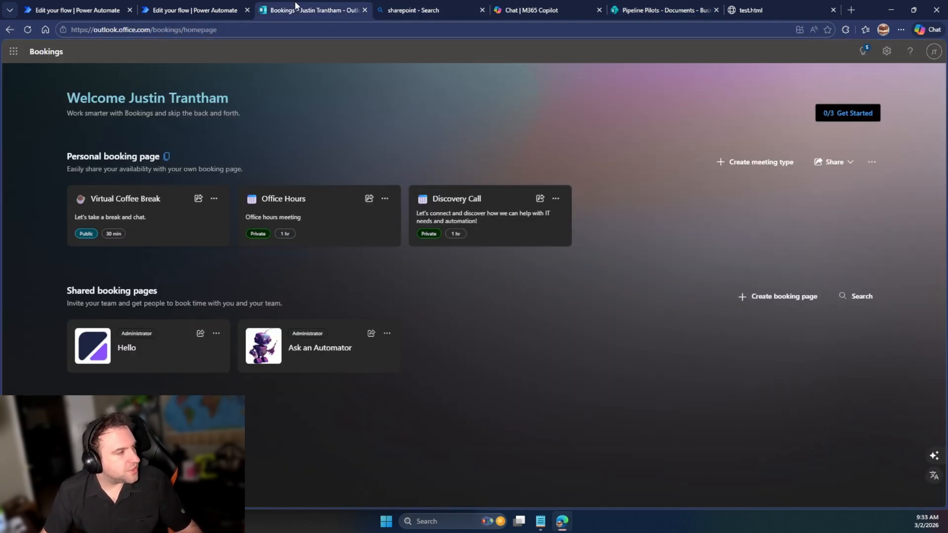
Close the finished run panel in the flow editor and maximize the sent Outlook email
click(161, 6)
click(775, 490)
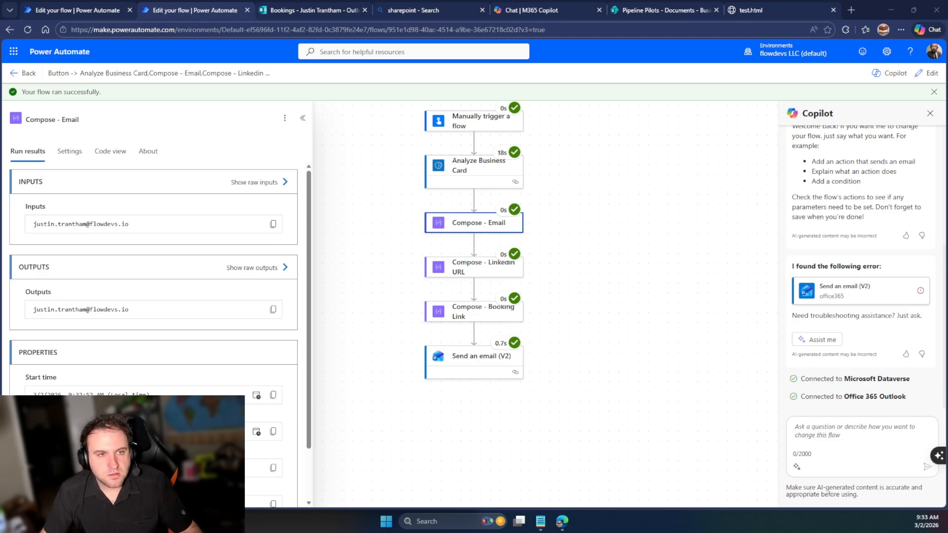
drag(947, 217, 593, 0)
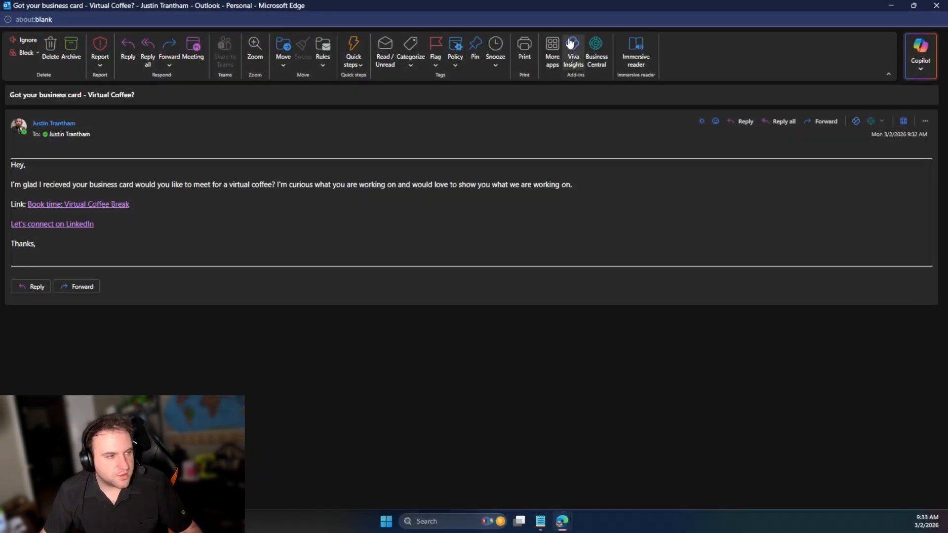
Open the email's Virtual Coffee Break booking link, view the page, then move it aside
click(48, 204)
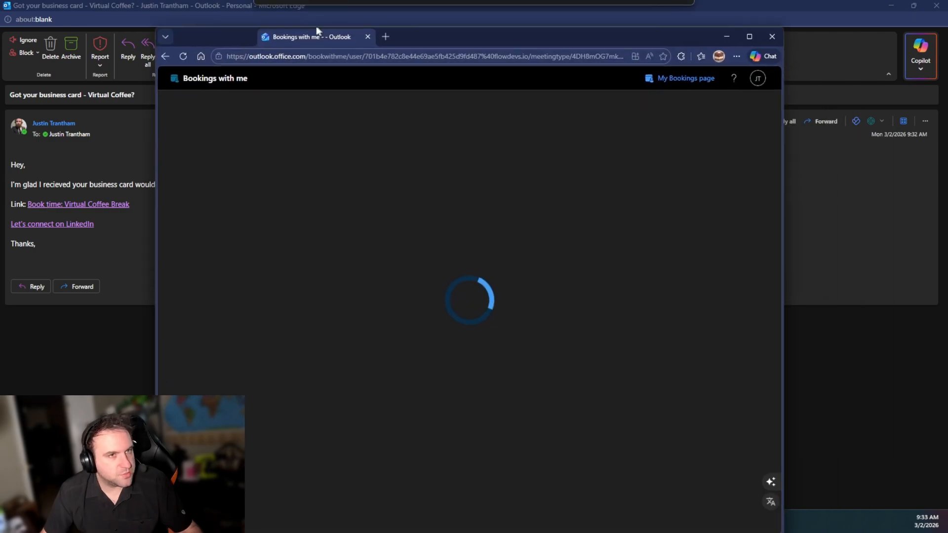
drag(317, 31, 311, 3)
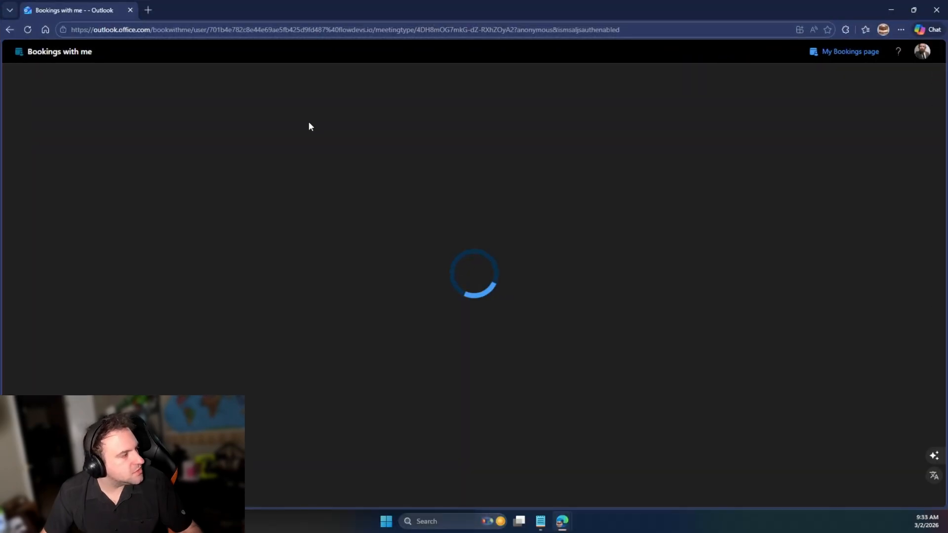
scroll(478, 311, down, 2)
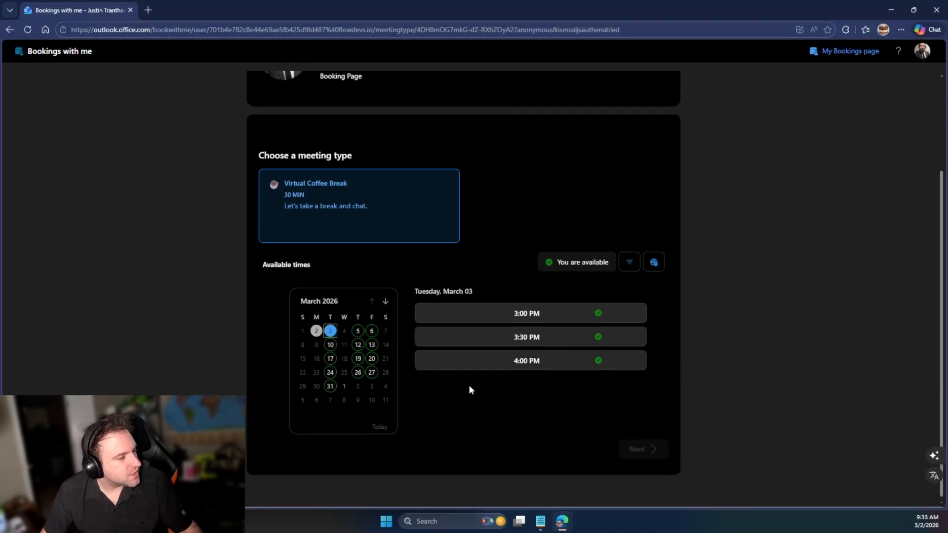
drag(361, 9, 947, 232)
drag(100, 231, 77, 228)
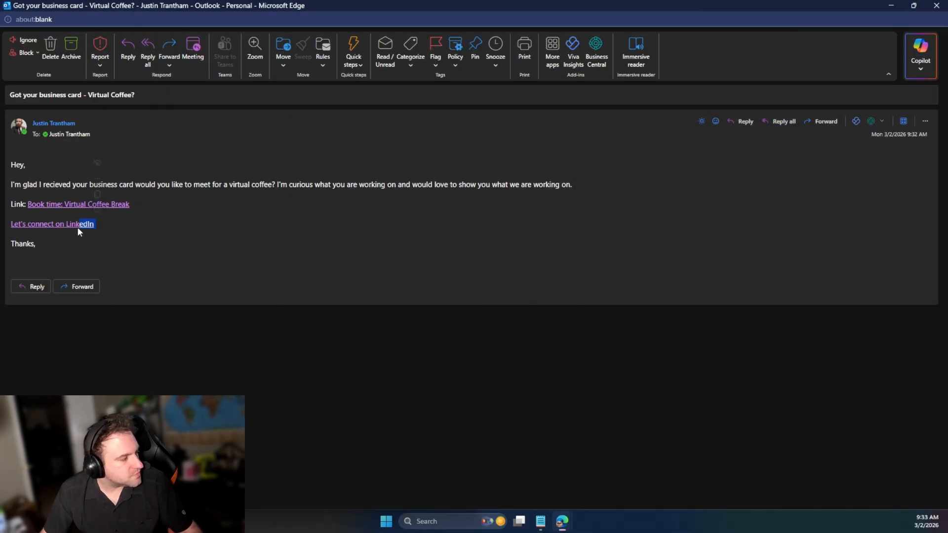
Open the LinkedIn connect link, scroll the profile, then move that window off screen
click(77, 228)
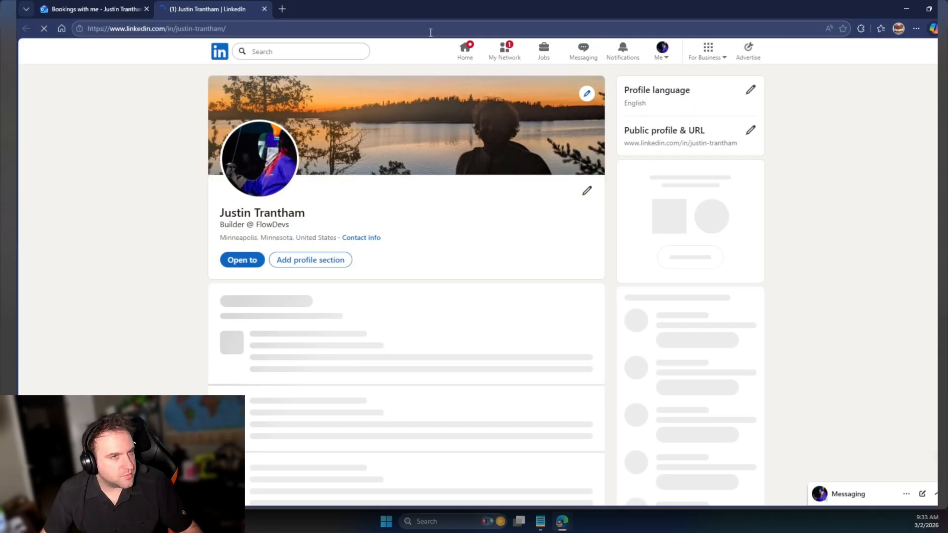
scroll(476, 159, down, 8)
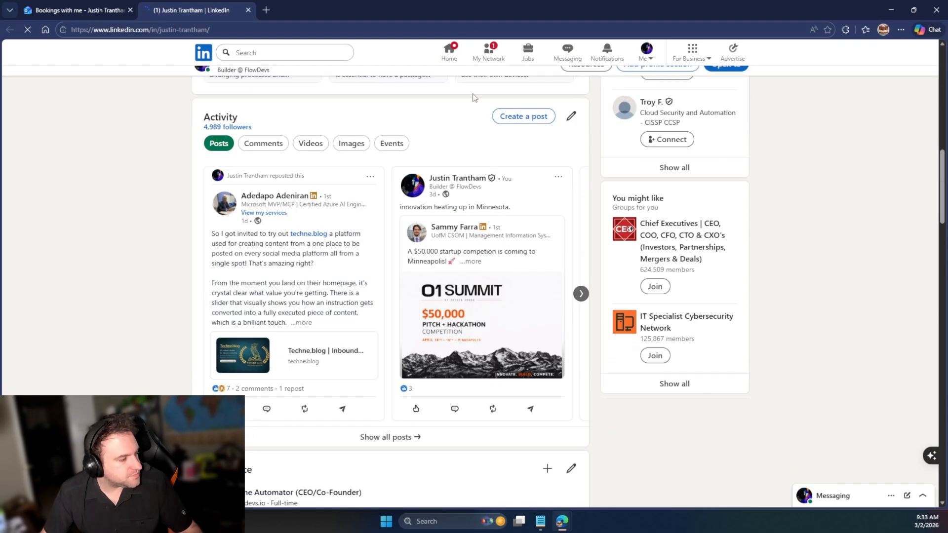
drag(474, 9, 947, 98)
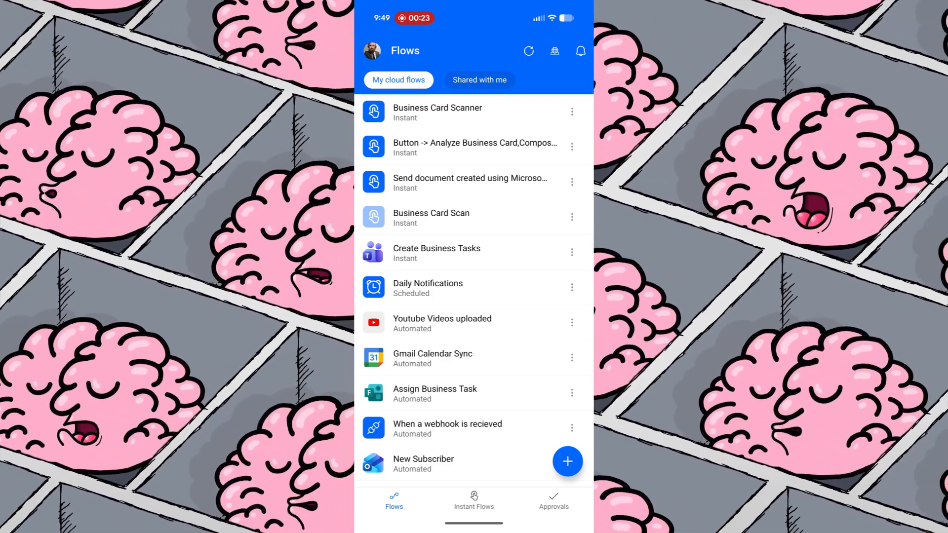
Edit the Analyze Business Card flow's name to 'Business card phone scanner' and save
click(508, 148)
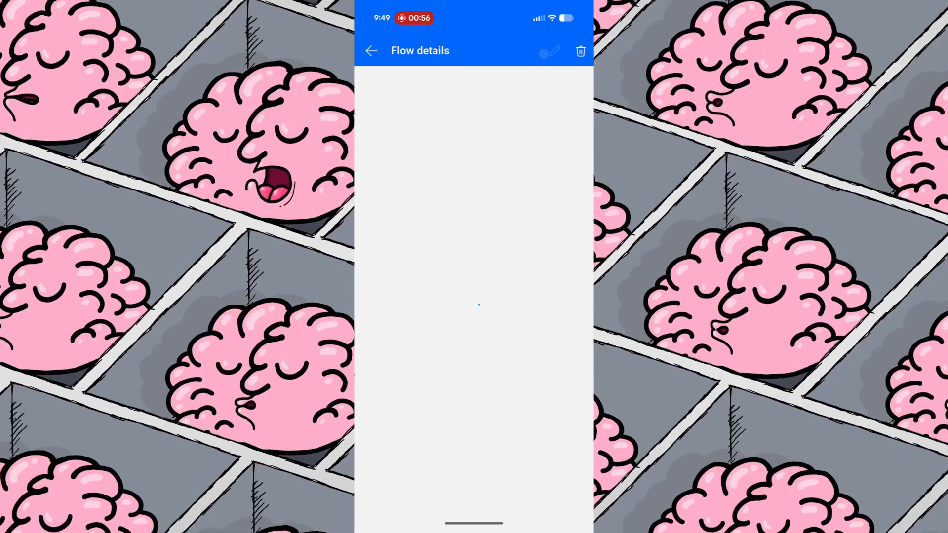
click(543, 54)
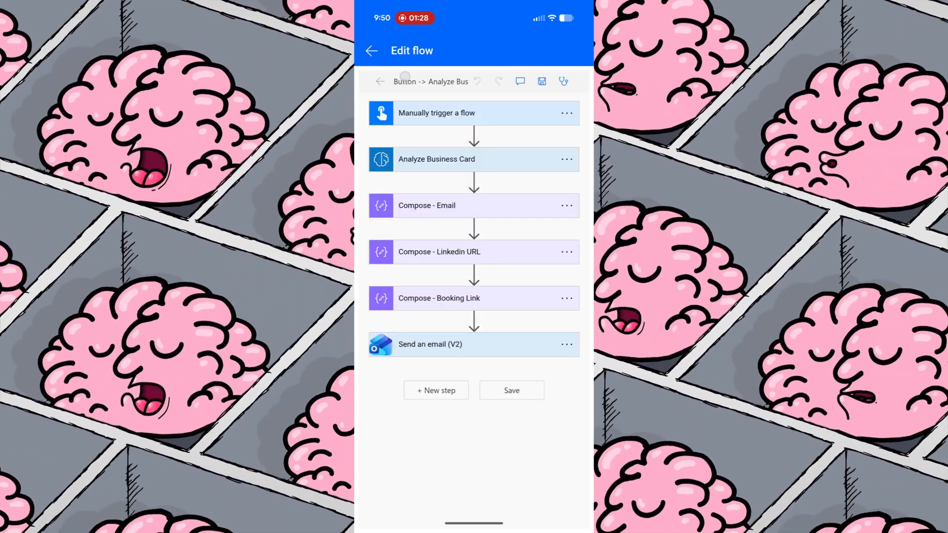
click(404, 79)
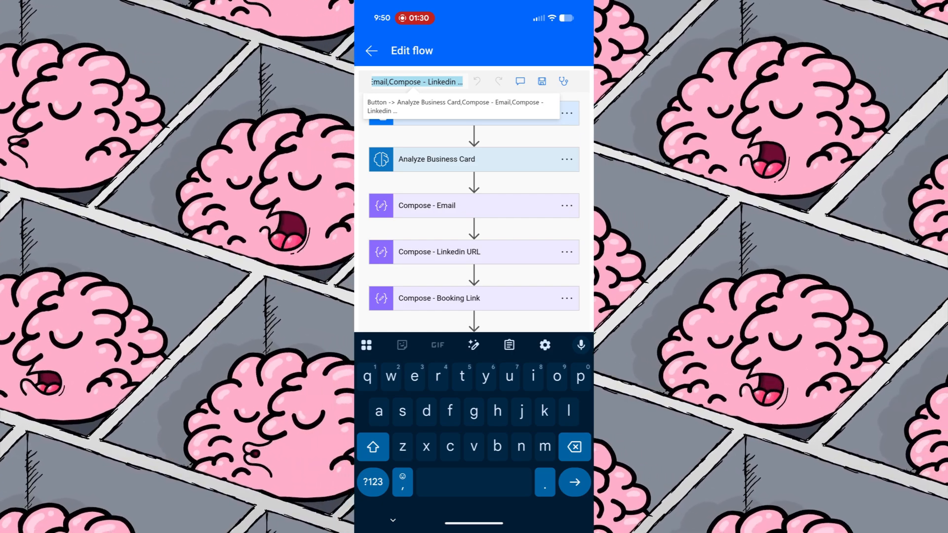
text(Busines)
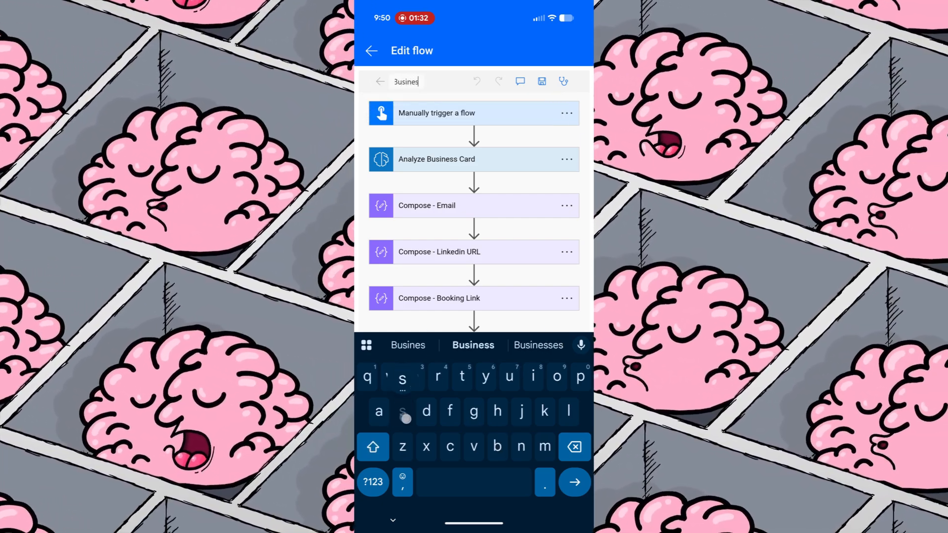
text(s card)
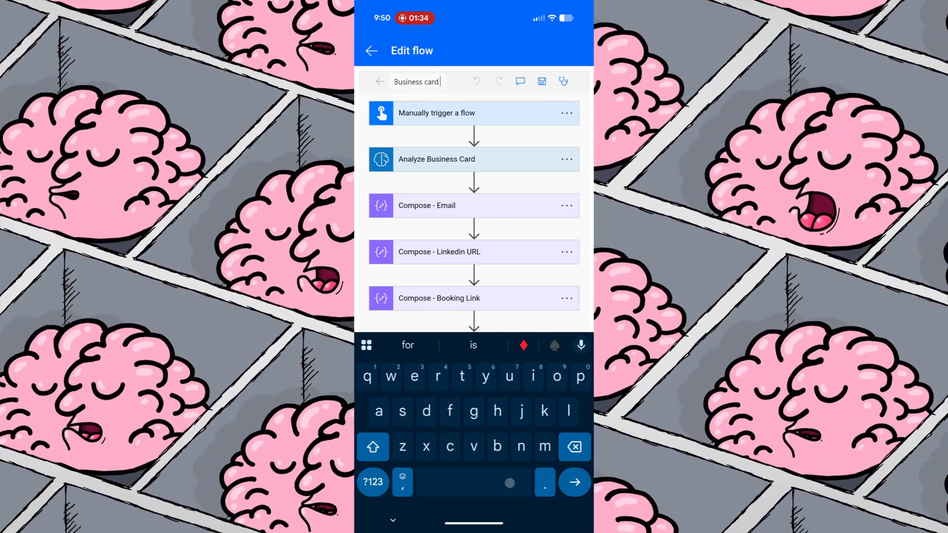
text( phone sc)
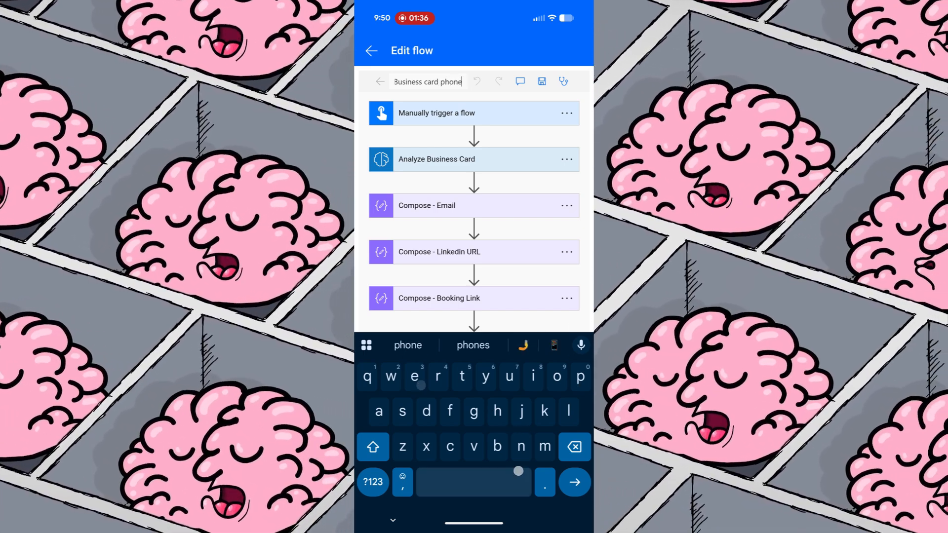
text(anne)
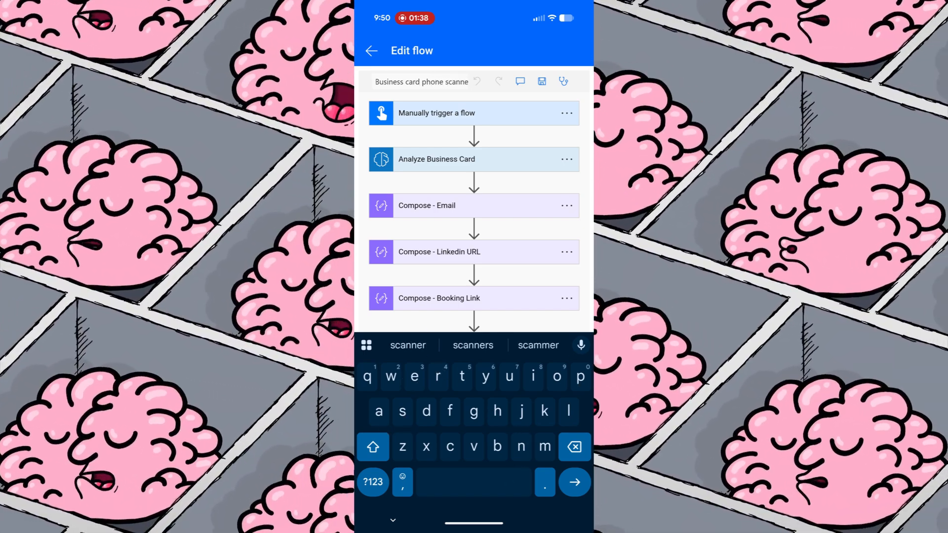
click(542, 81)
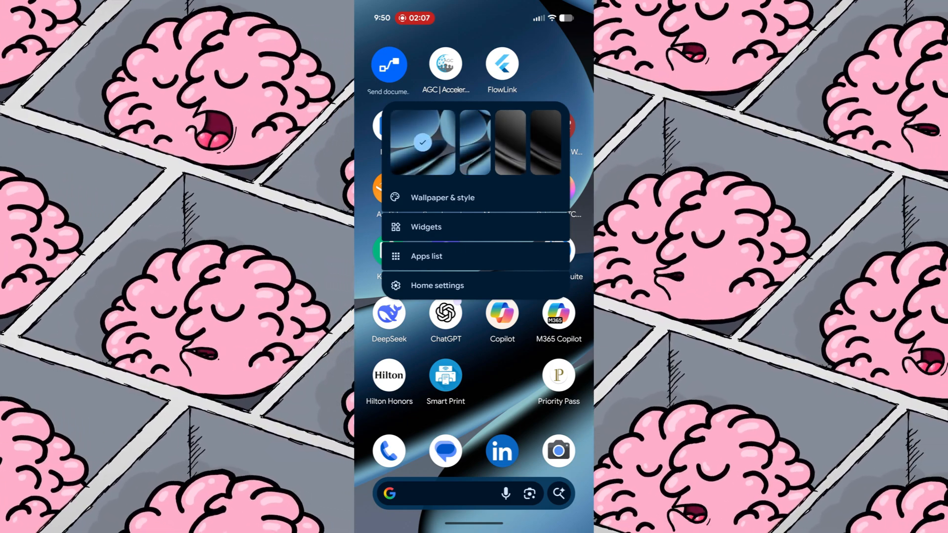
Search widgets for 'power' and add the Power Automate Instant Flow Widget to the home screen
click(426, 227)
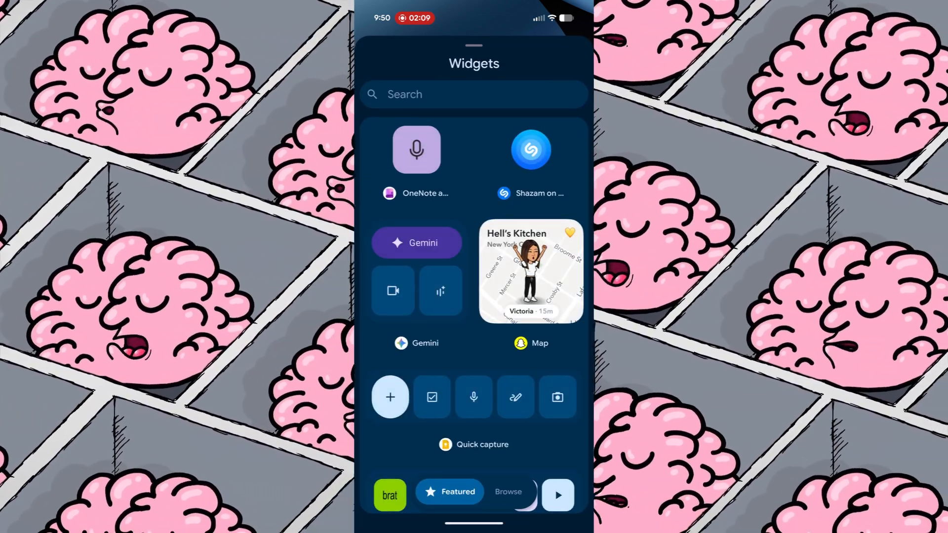
click(530, 100)
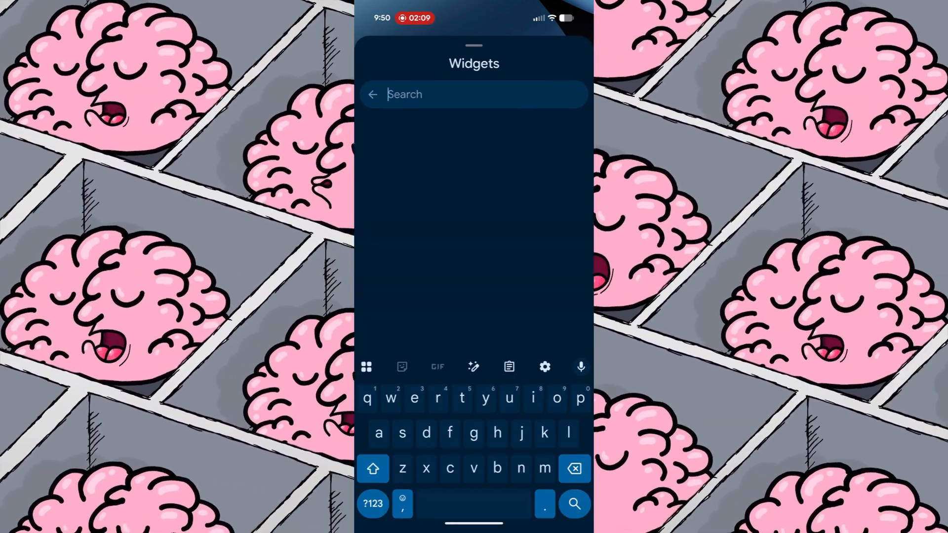
text(power)
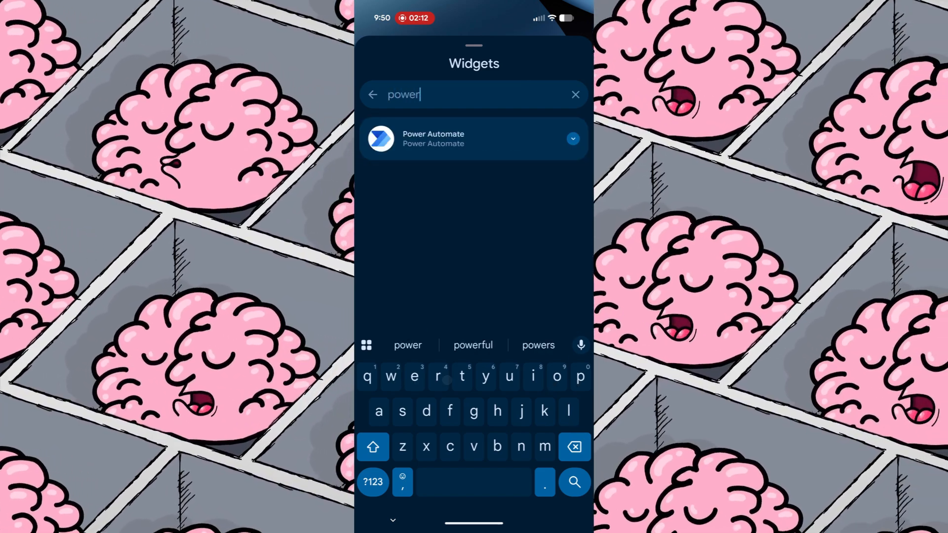
click(434, 138)
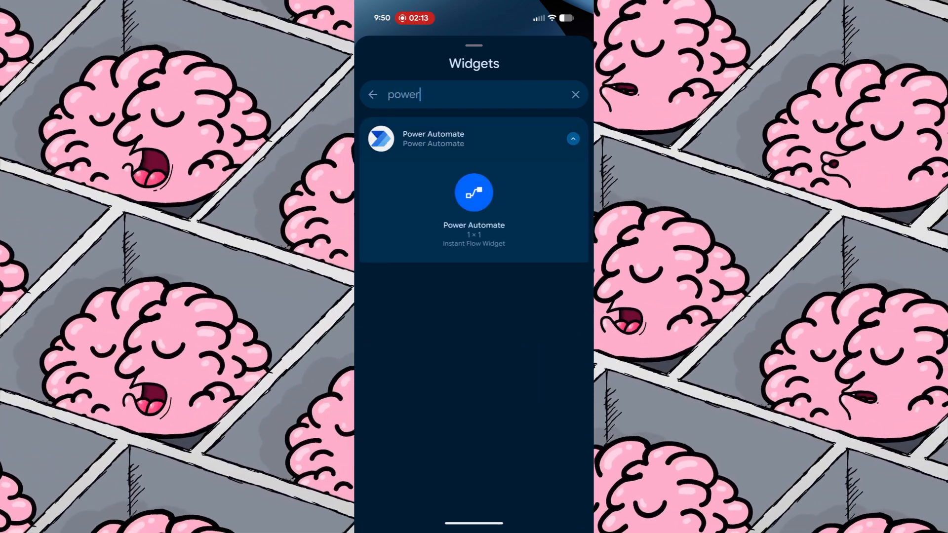
click(484, 200)
click(472, 193)
click(471, 189)
click(473, 234)
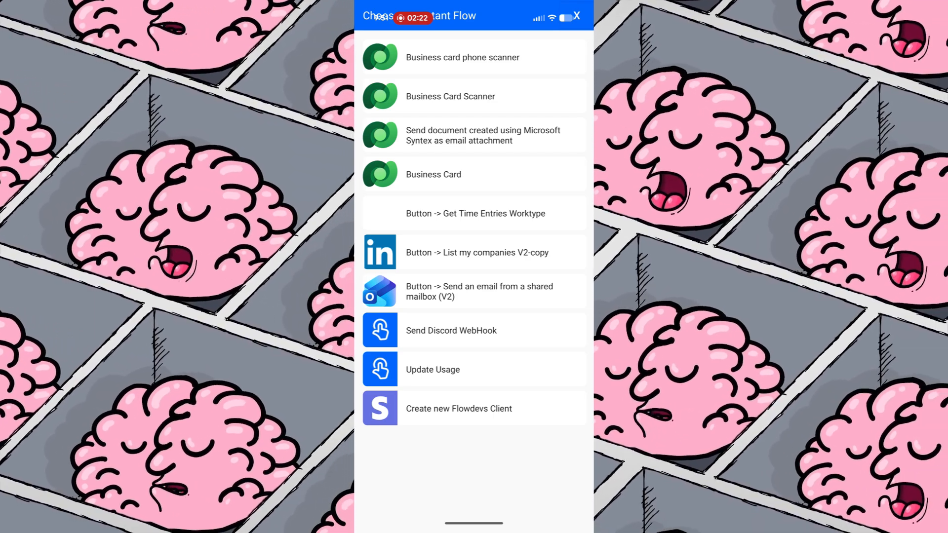
Link the widget to Business card phone scanner, place it, and launch it
click(520, 60)
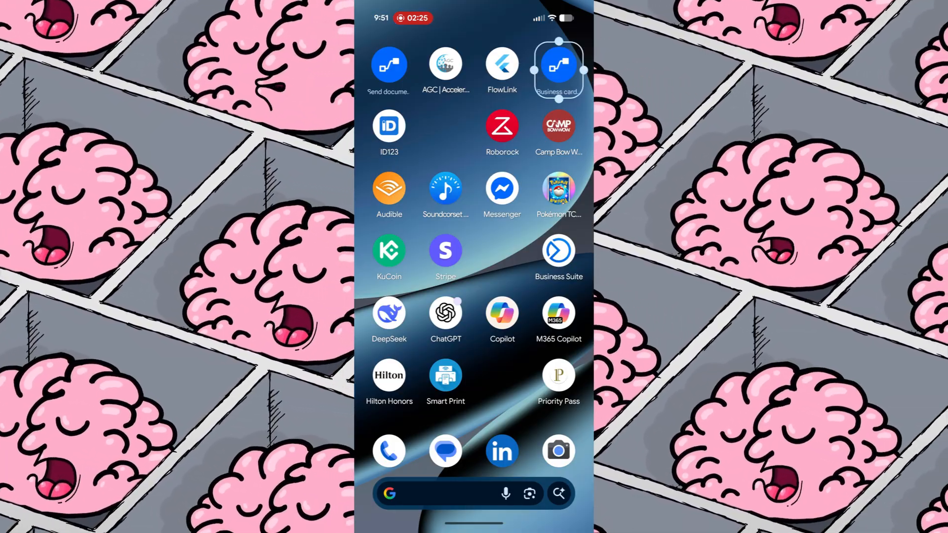
click(451, 123)
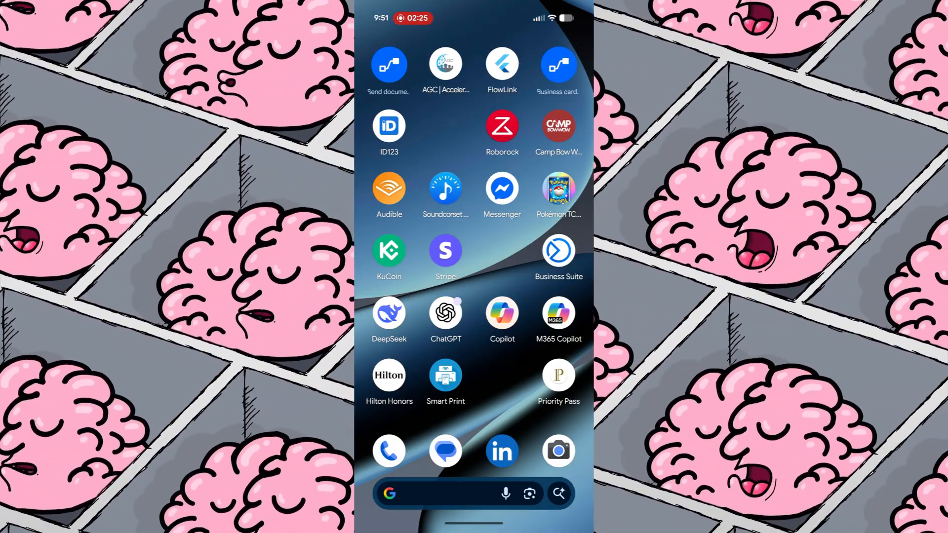
click(556, 74)
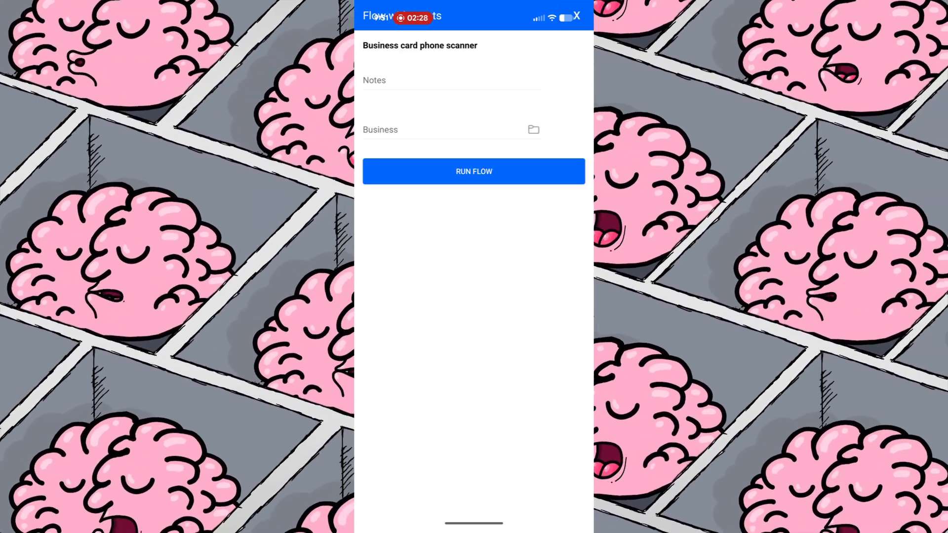
Enter the note 'test' and take a camera photo of the business card for the Business input
click(475, 78)
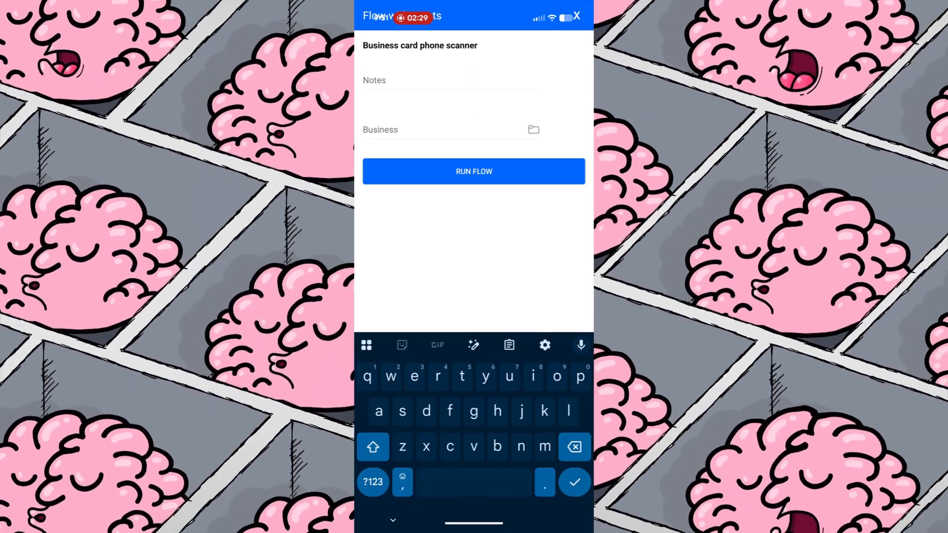
text(test)
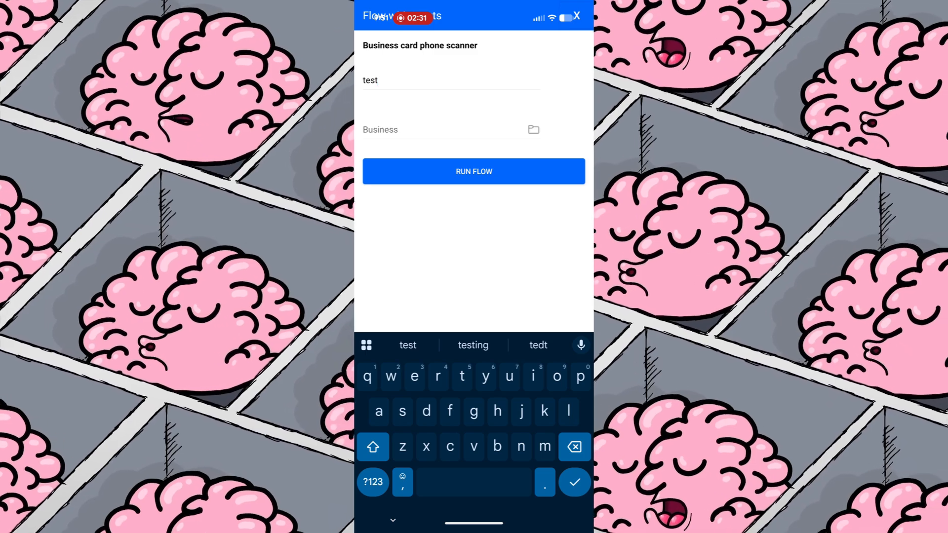
click(533, 129)
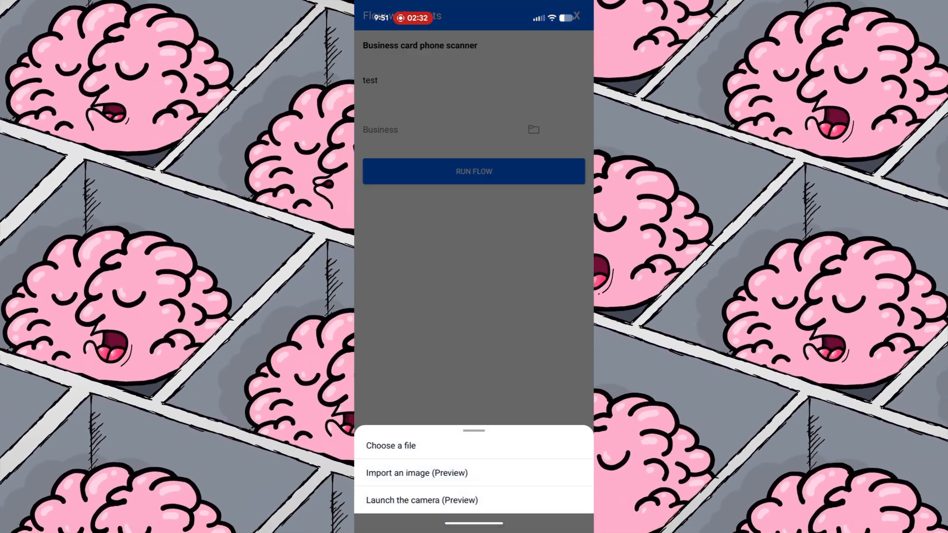
click(422, 500)
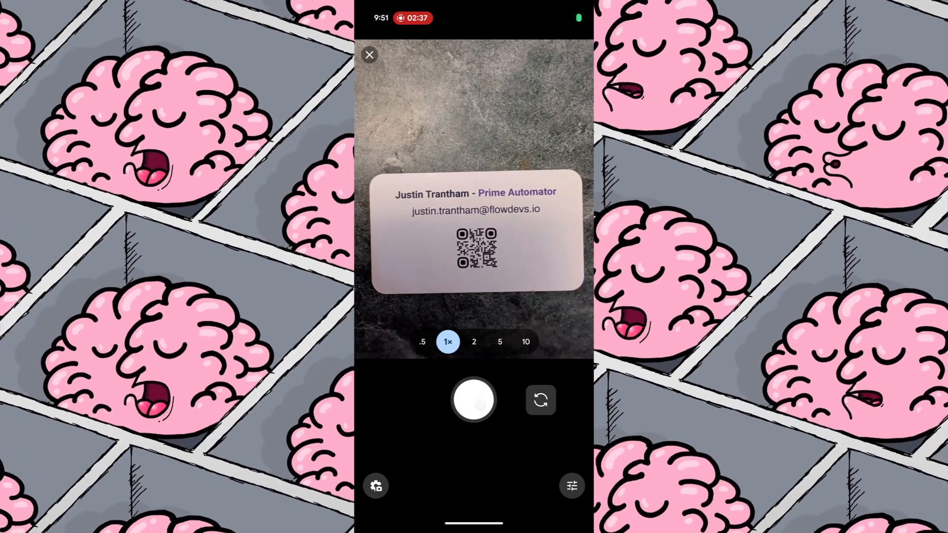
click(479, 405)
click(474, 398)
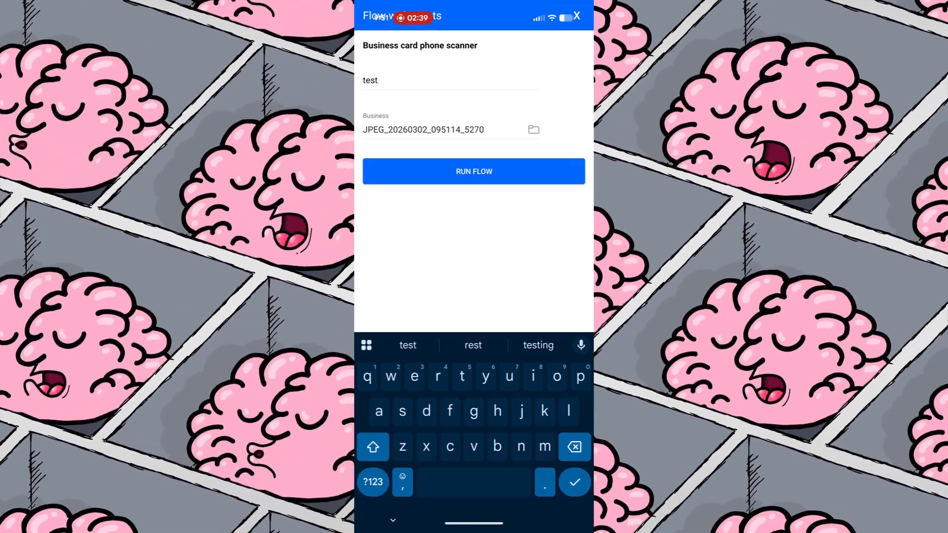
Run the flow with the note and photo, then return to the phone's home screen
click(520, 168)
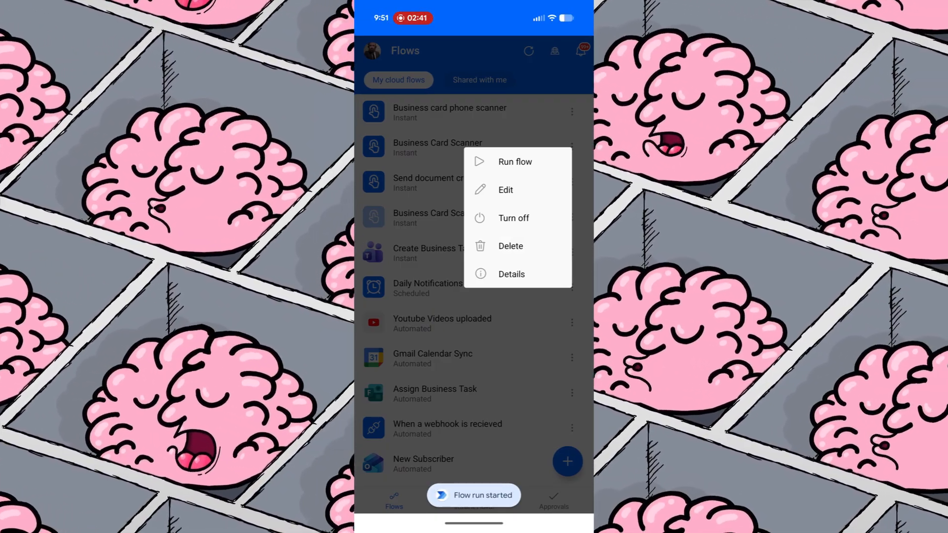
click(421, 286)
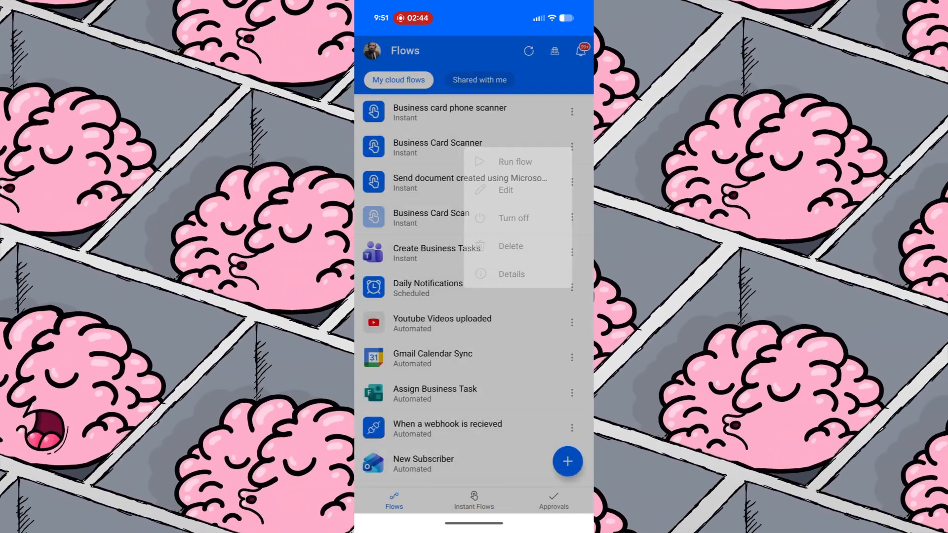
drag(489, 529, 493, 448)
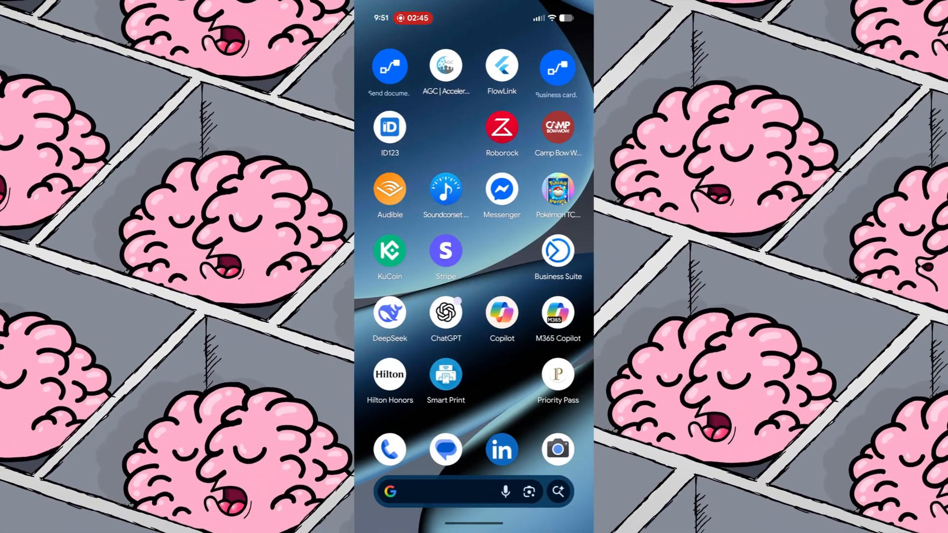